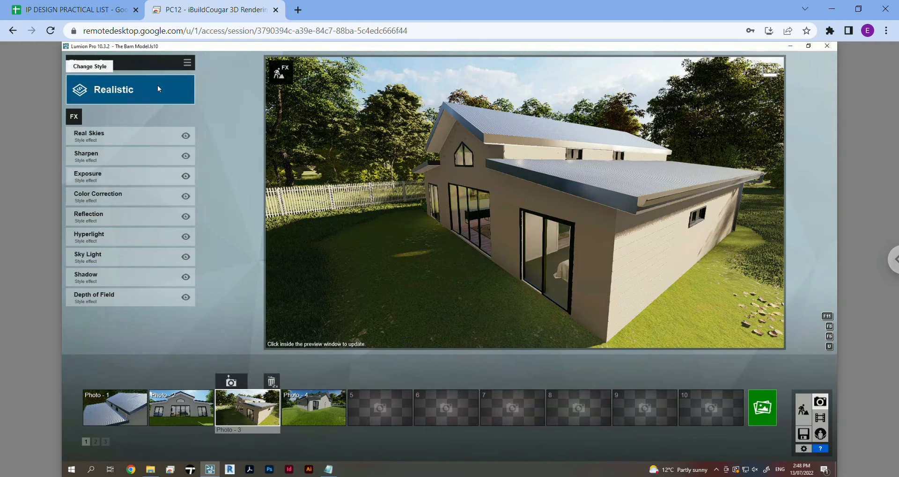
Reframe Photo 1 on the upper roof and gable window, and apply the Realistic style to it.
left_click(116, 405)
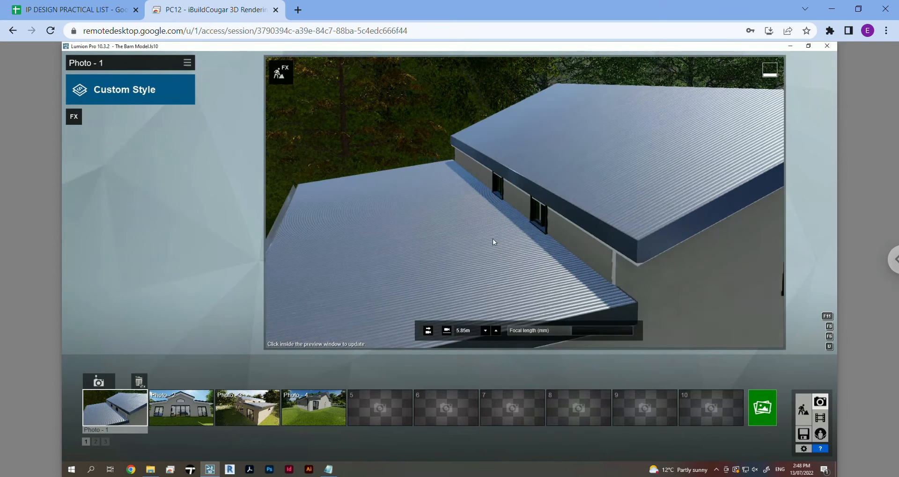
right_click_drag(565, 229, 565, 234)
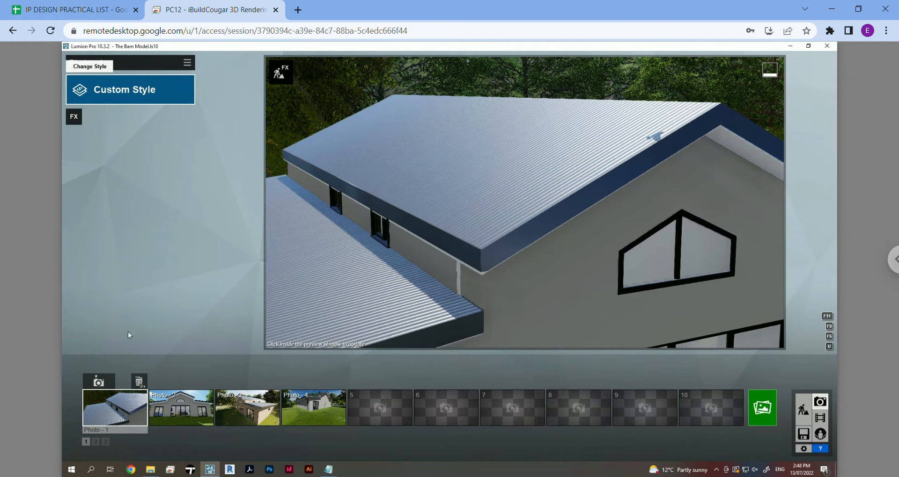
left_click(118, 92)
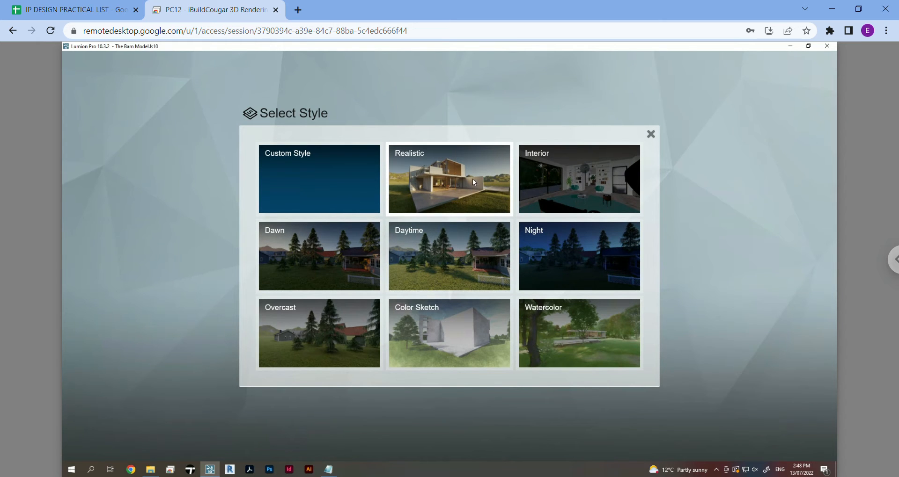
left_click(473, 178)
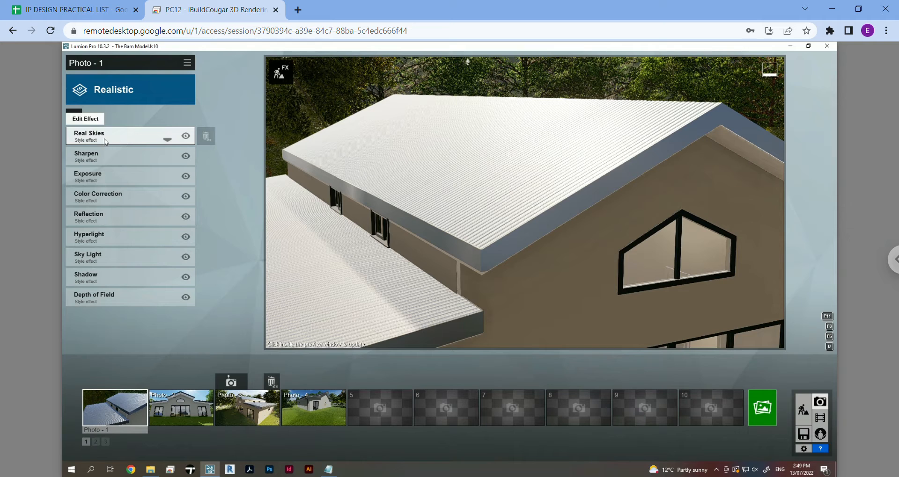
Compare Photo 1 with the Shadow effect off and on, and refresh the preview with it on.
left_click(186, 278)
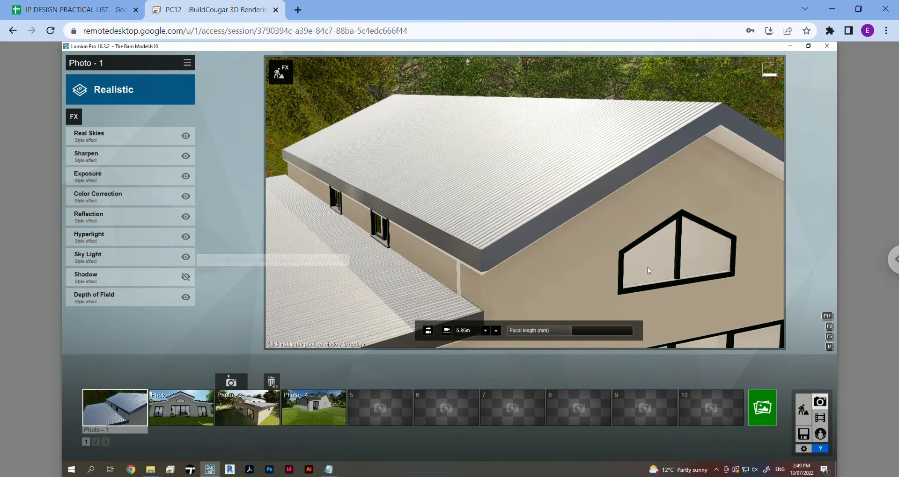
left_click(186, 277)
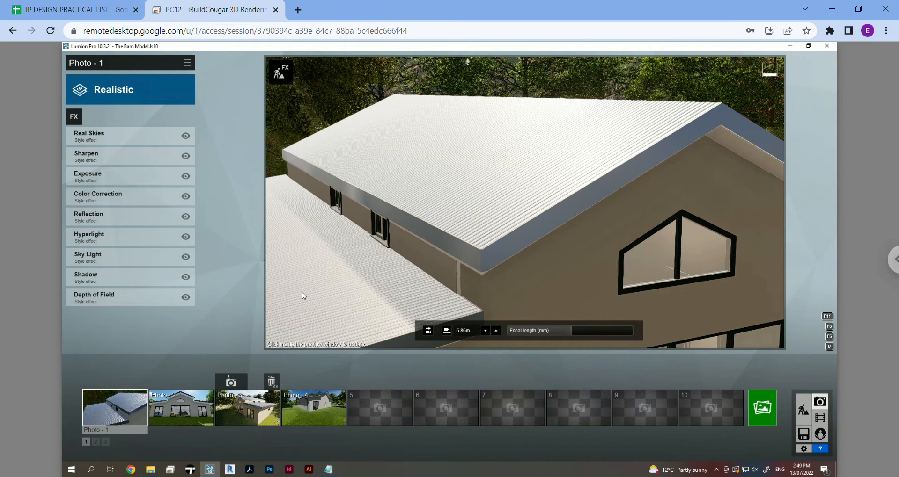
left_click(282, 289)
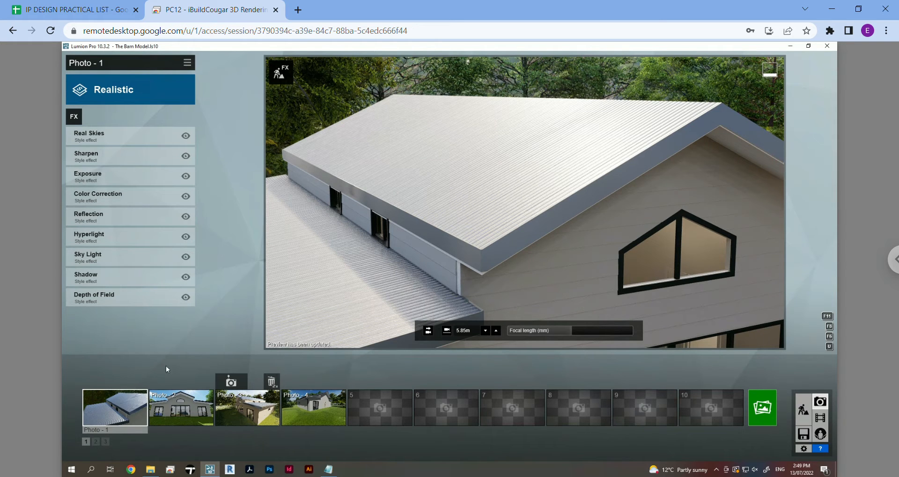
Start a Desktop 1920x1080 render of the current shot and create a folder named Renders inside Extras for the output.
left_click(762, 408)
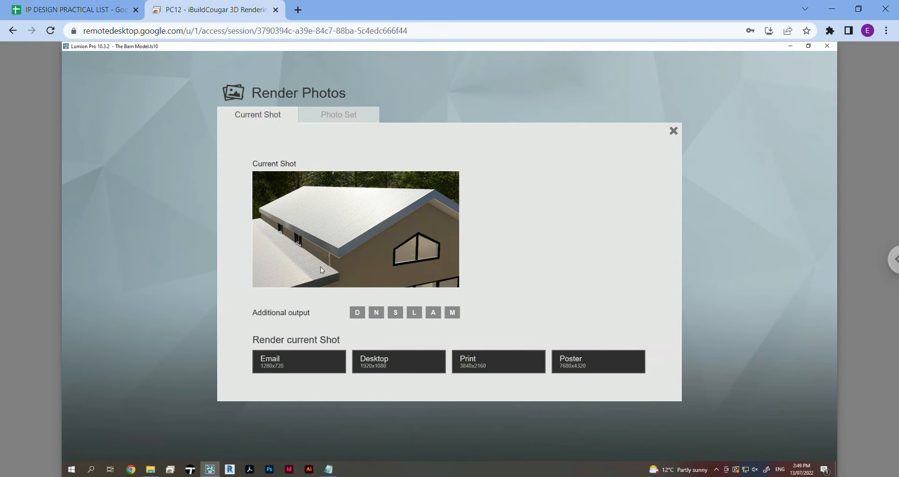
left_click(381, 364)
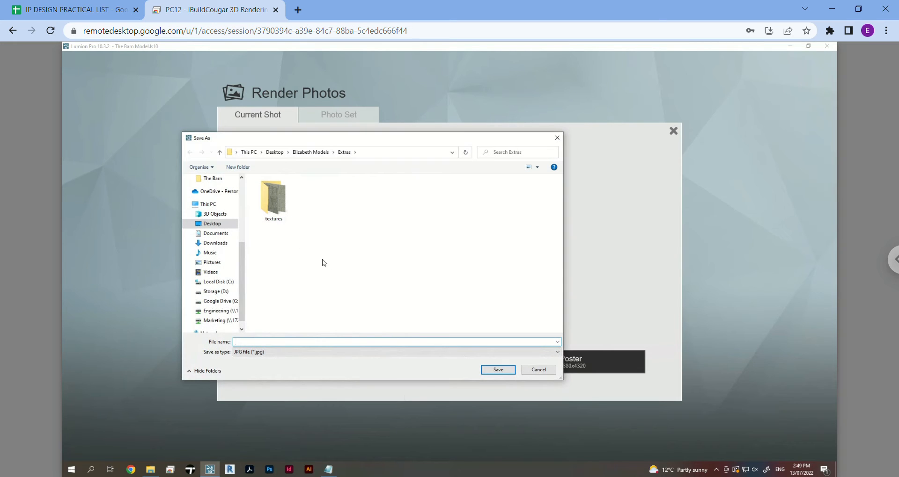
left_click(238, 167)
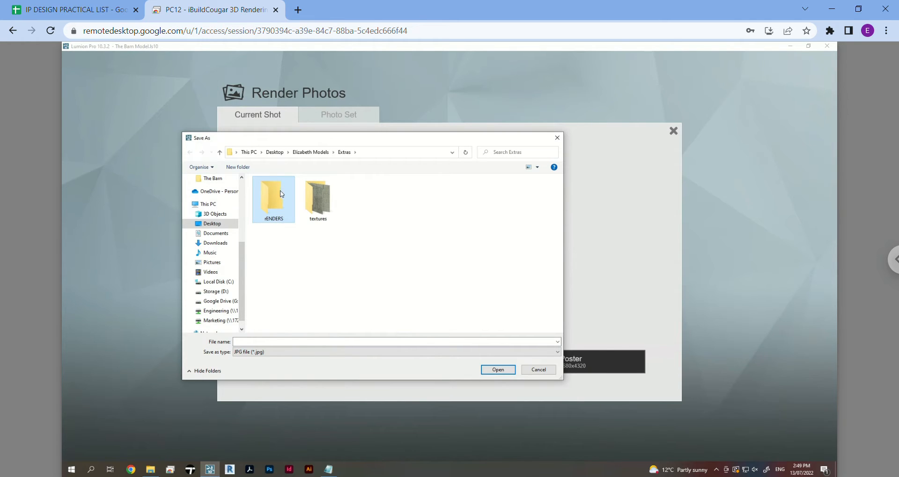
right_click(280, 190)
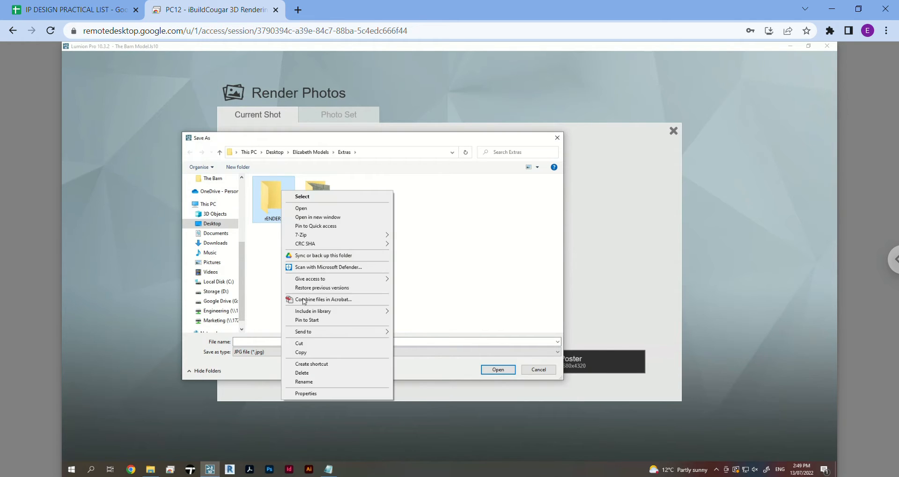
left_click(312, 383)
type("Renders")
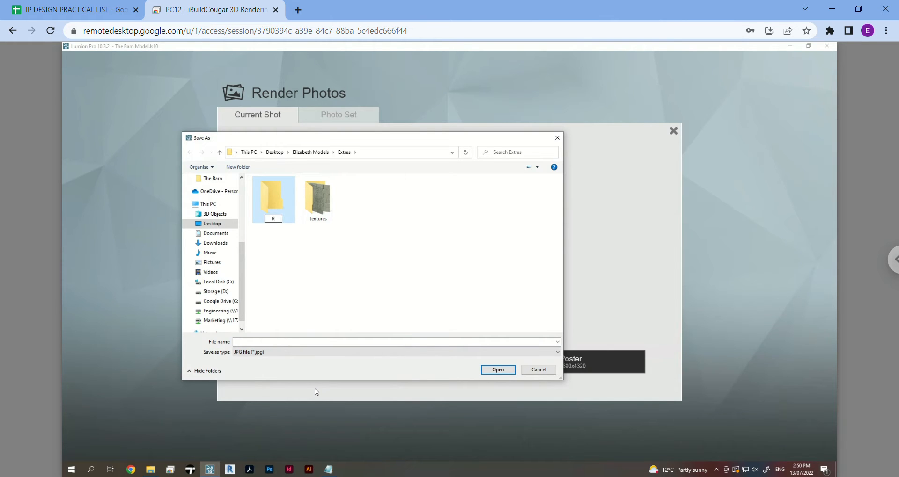
key("Return")
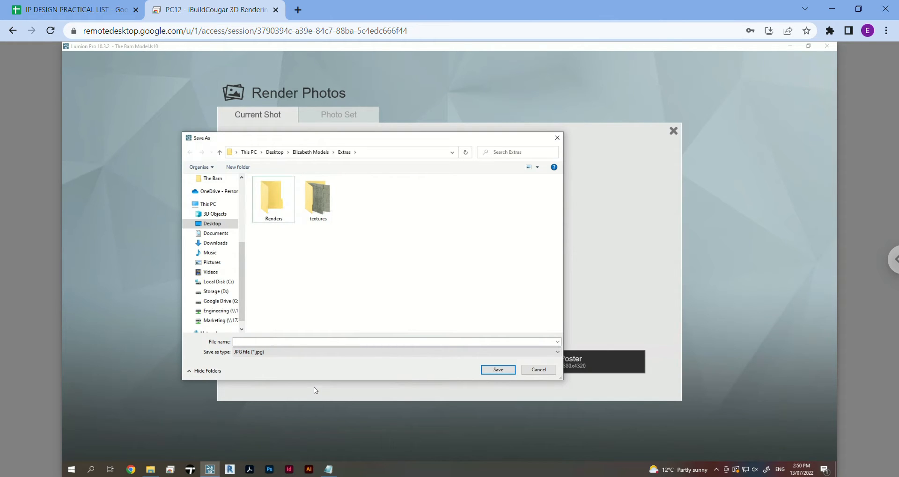
Render the shot as a JPG file named Tester in the Renders folder.
double_click(277, 204)
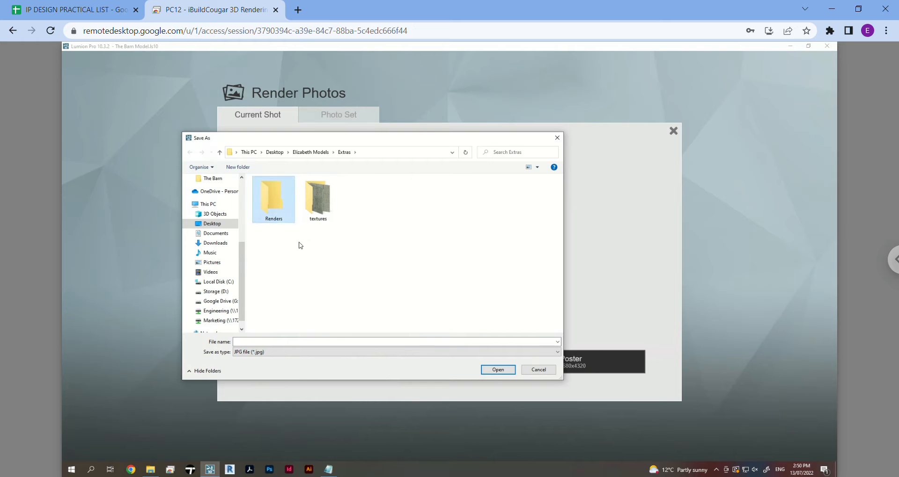
left_click(403, 345)
type("Tester")
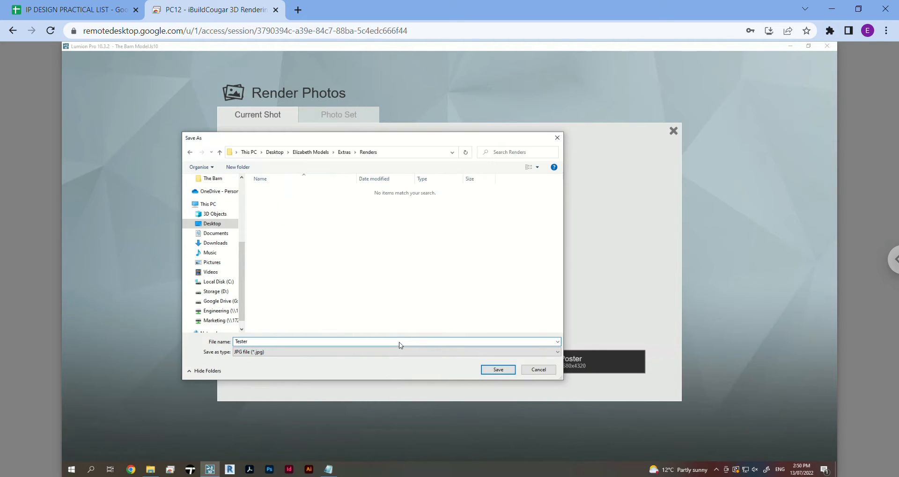
key("Return")
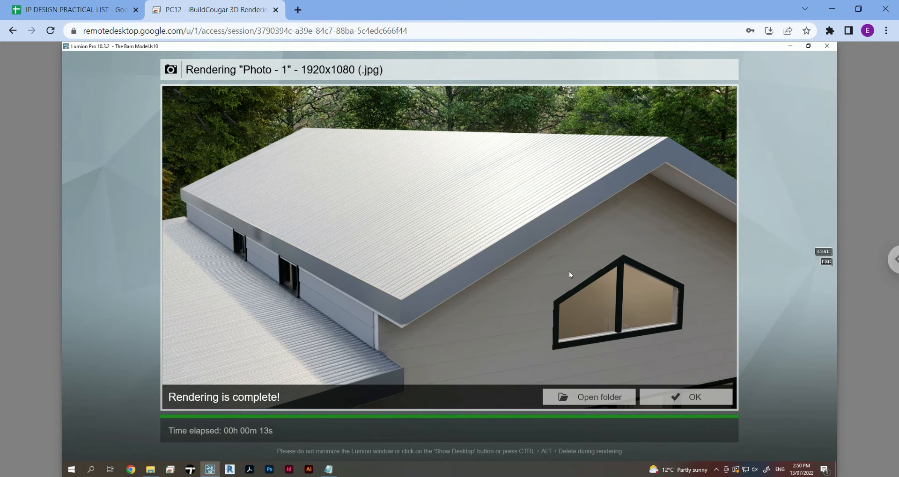
Open the finished Tester render to examine the cladding, gable window and roof up close, and return to the Photo 1 preview.
left_click(604, 399)
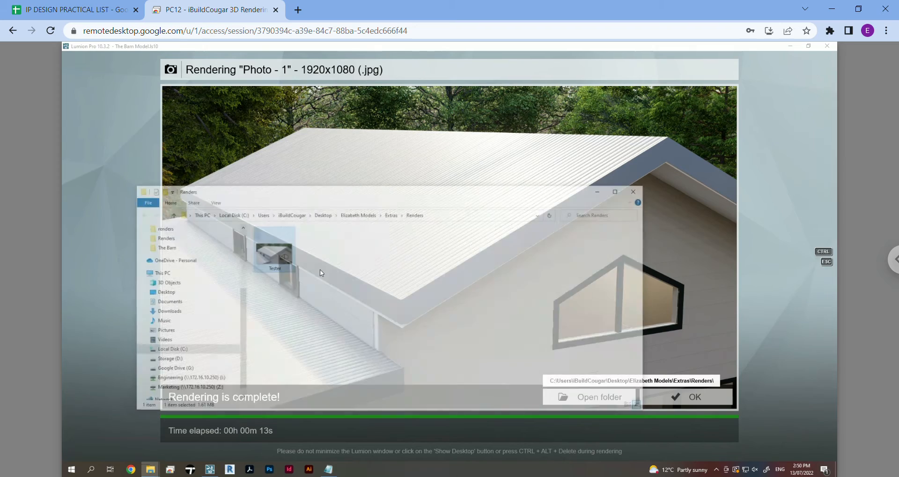
double_click(274, 250)
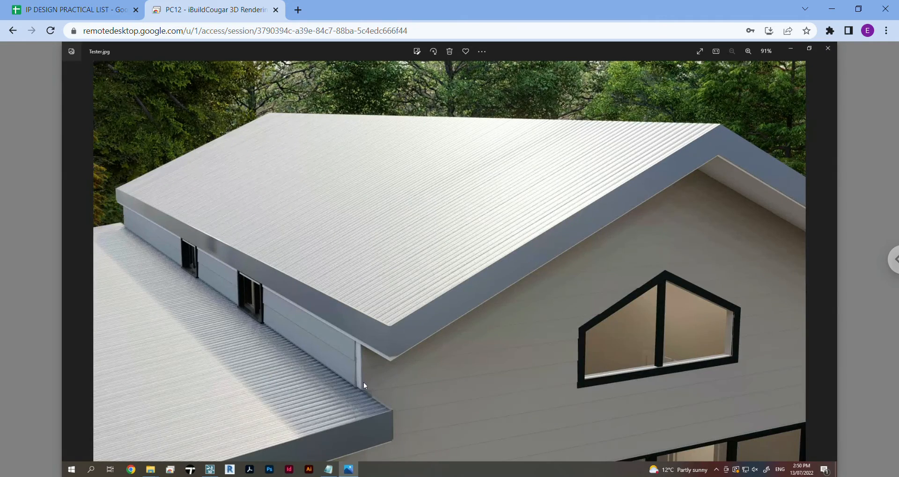
scroll(566, 412, "up", 8)
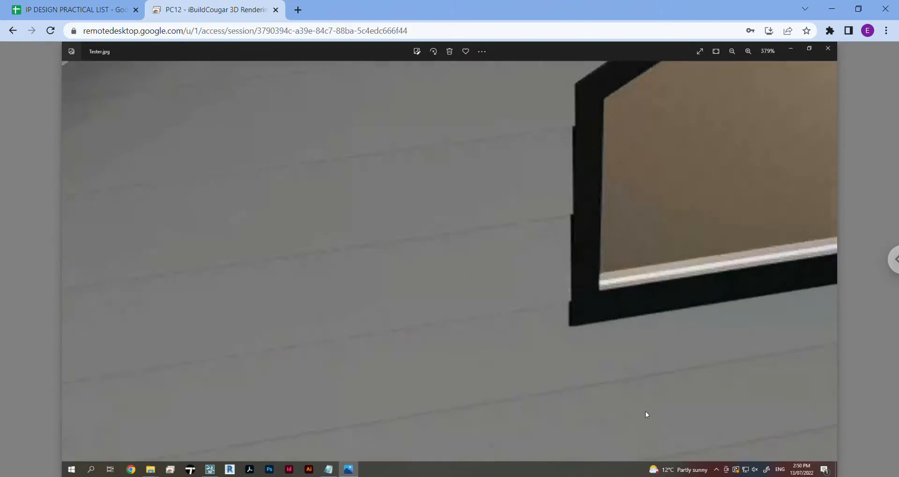
scroll(543, 375, "down", 6)
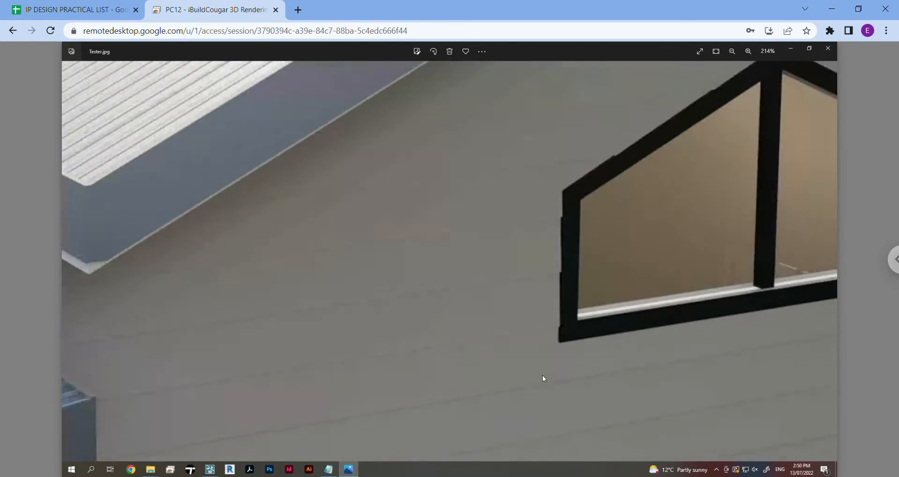
scroll(511, 117, "up", 3)
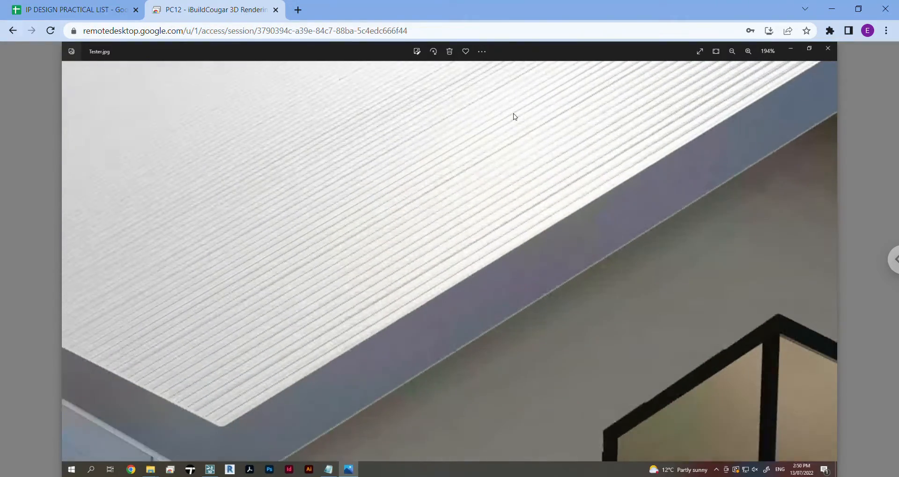
scroll(460, 187, "down", 1)
left_click_drag(460, 188, 519, 335)
scroll(454, 251, "down", 4)
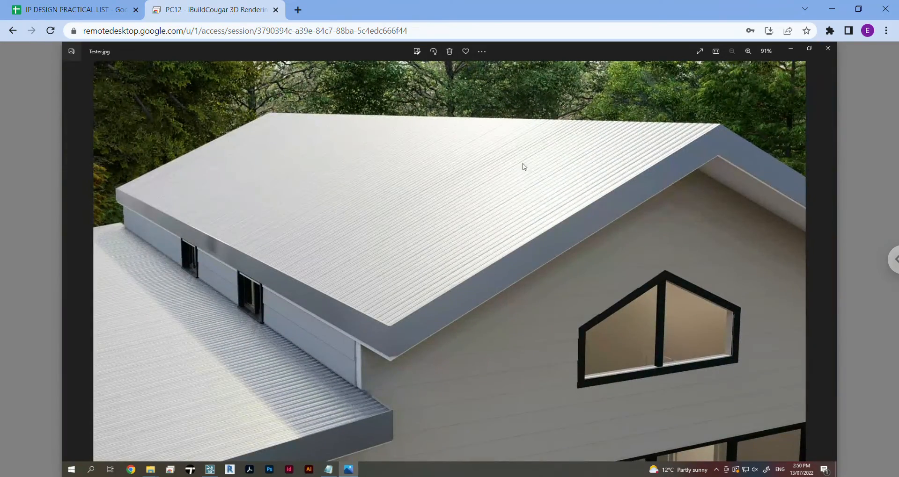
left_click(829, 48)
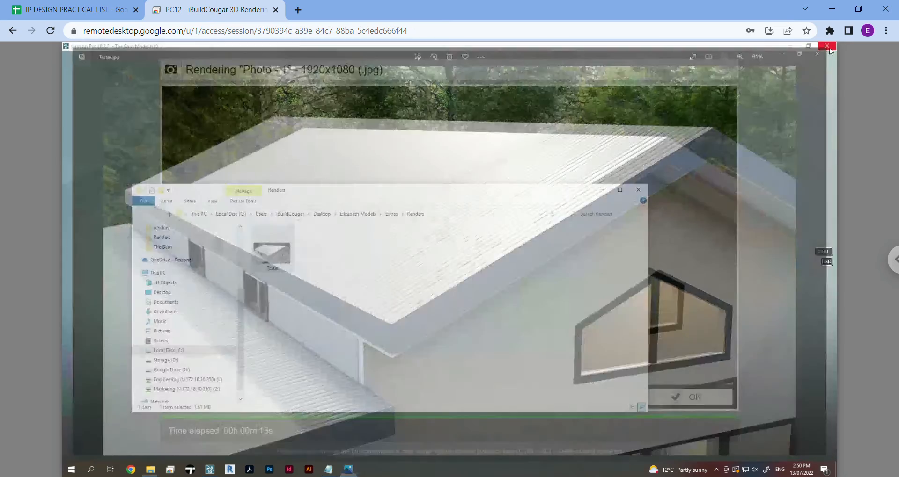
left_click(639, 190)
left_click(679, 400)
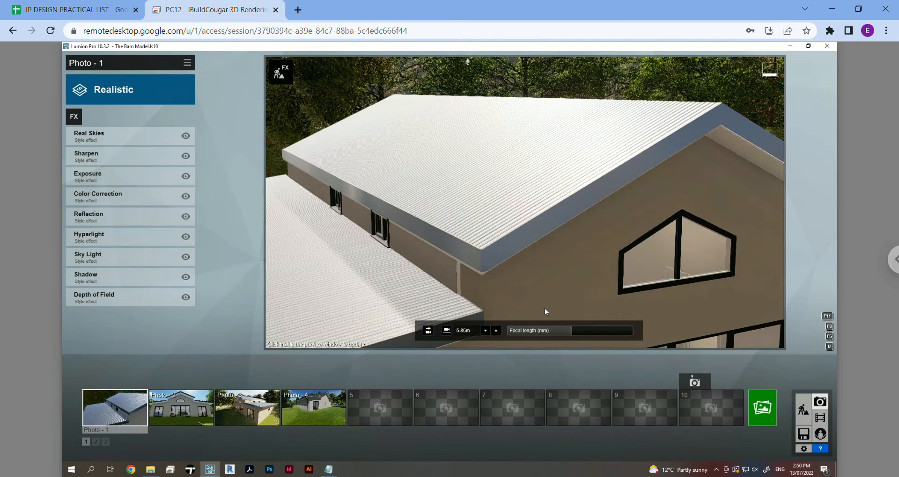
left_click(545, 311)
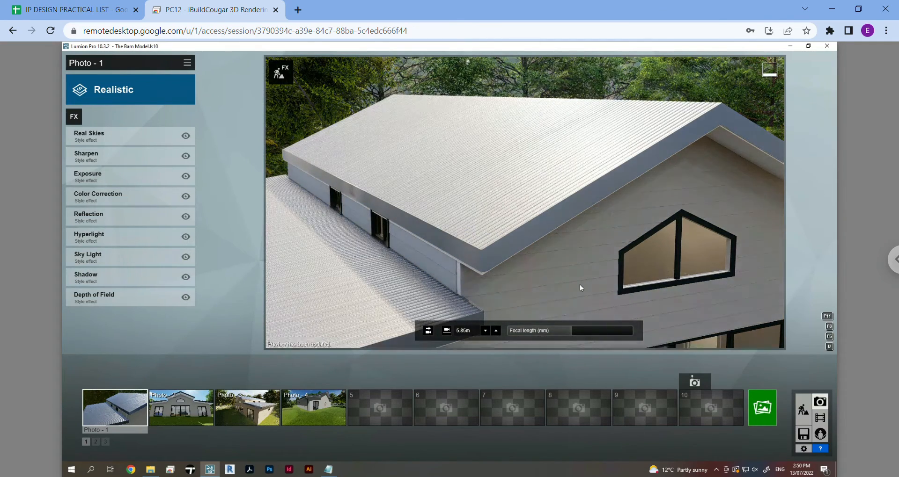
Apply the Realistic style to Photo 2 and revert its modified Reflection effect to the style default.
left_click(182, 419)
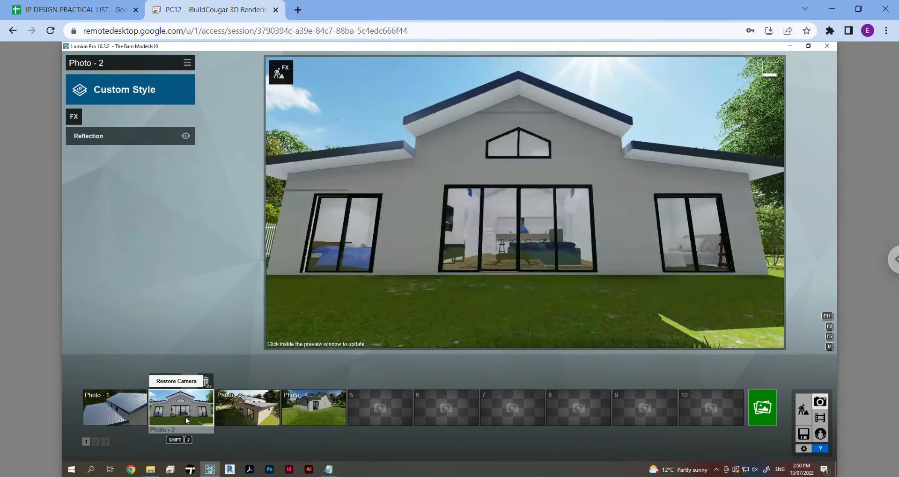
left_click(122, 91)
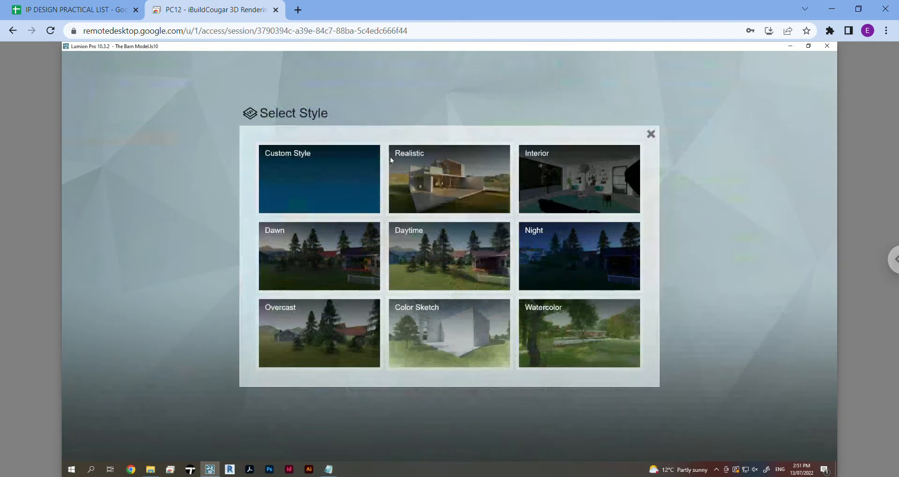
left_click(431, 167)
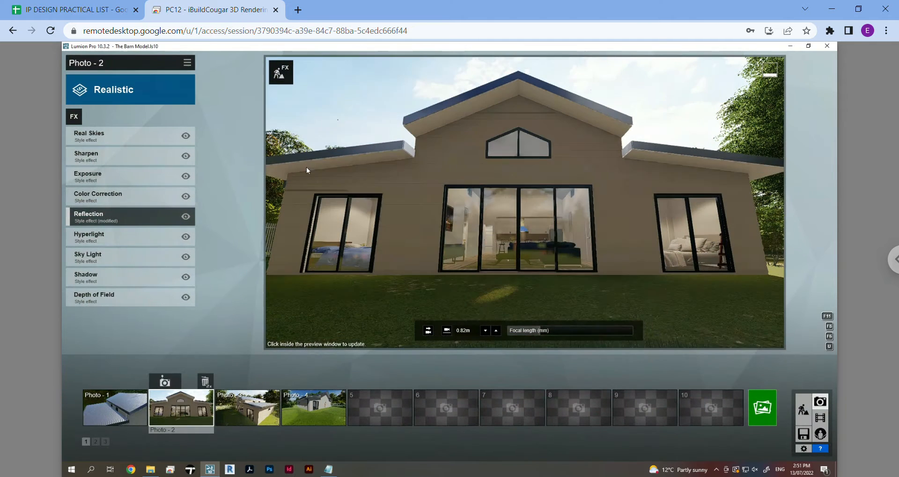
left_click(186, 217)
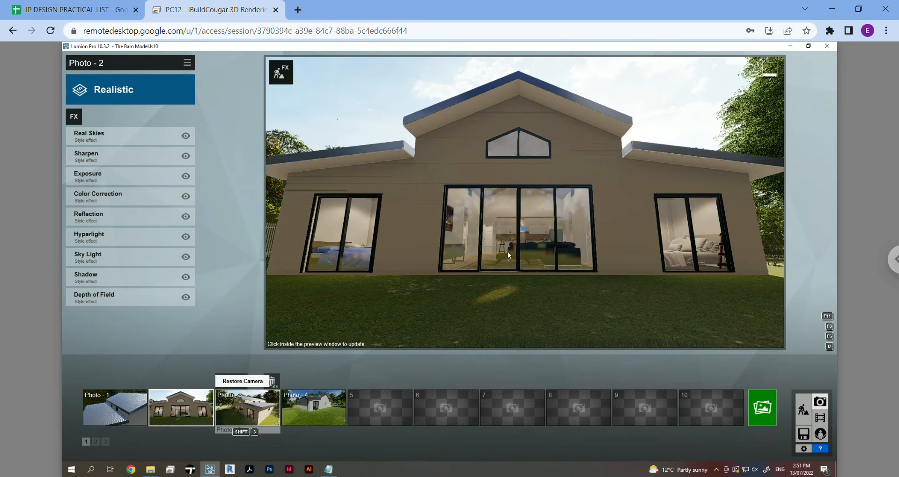
Check Photo 3 and apply the Realistic style to Photo 4.
left_click(257, 409)
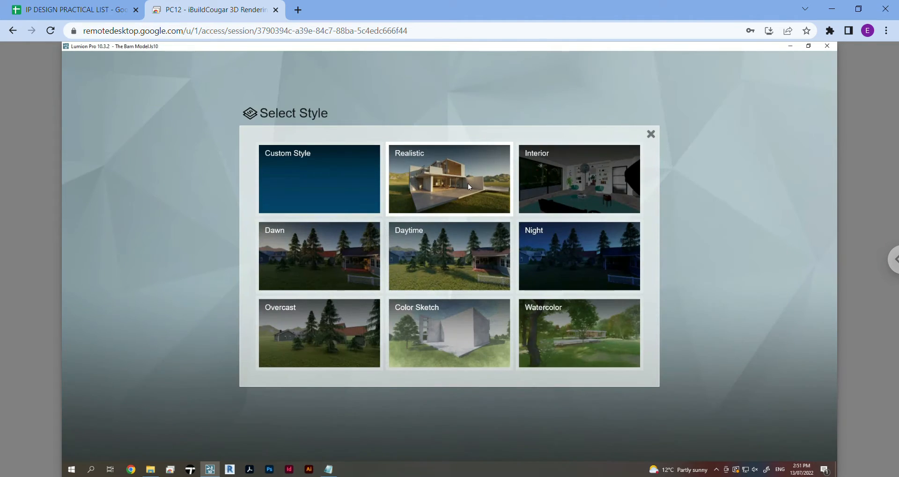
left_click(467, 183)
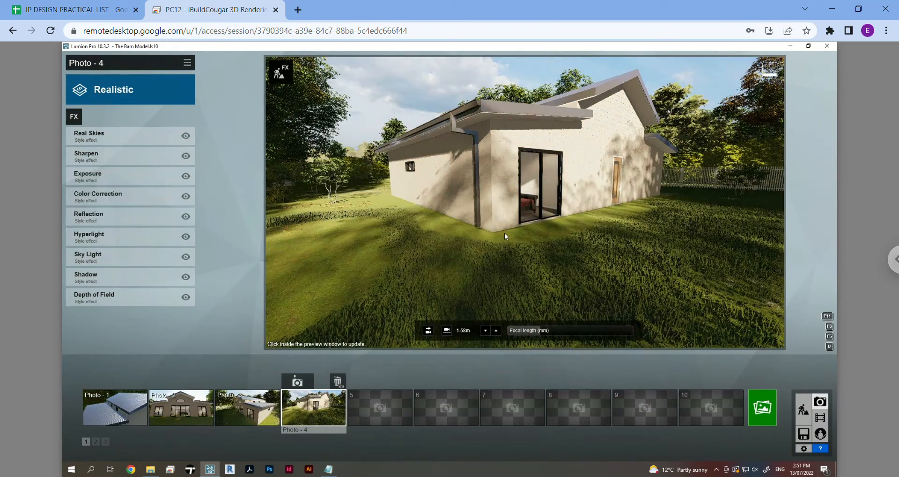
Reframe Photo 4 on the house corner with a longer focal length and the camera pulled back to fit the building.
right_click_drag(504, 233, 502, 231)
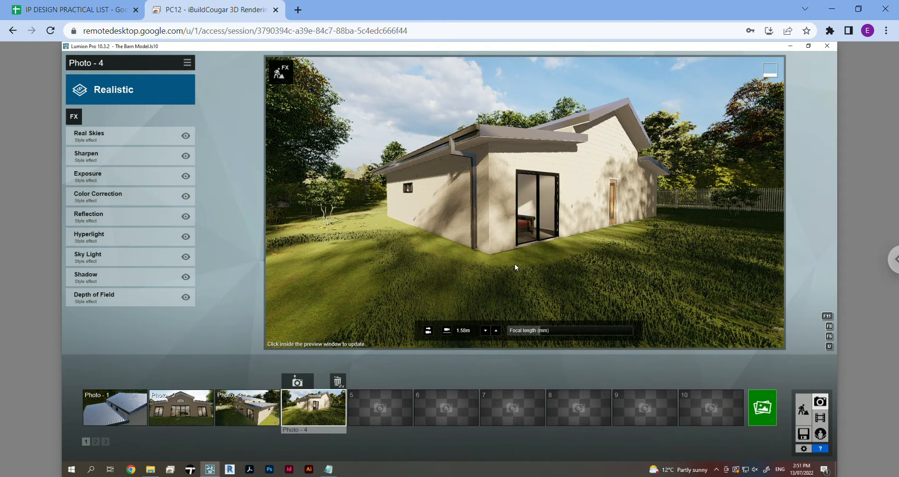
mouse_move(531, 333)
left_click(555, 333)
key("s")
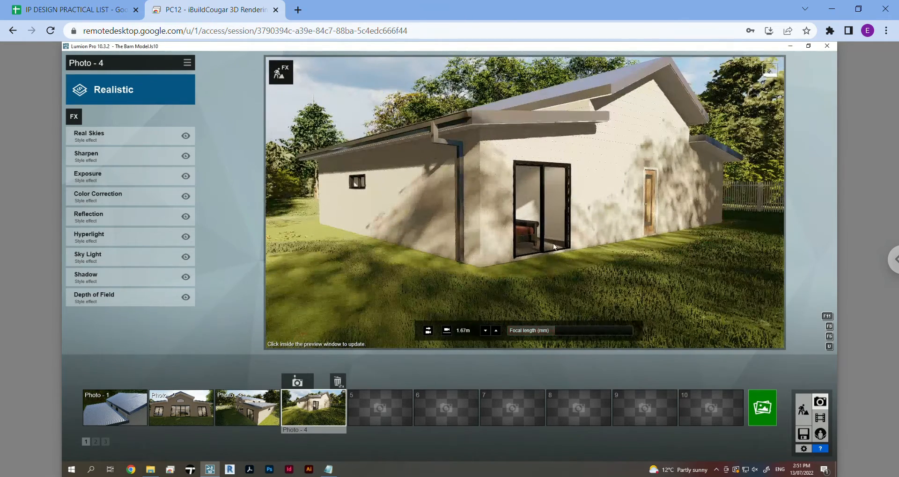
right_click_drag(553, 243, 553, 243)
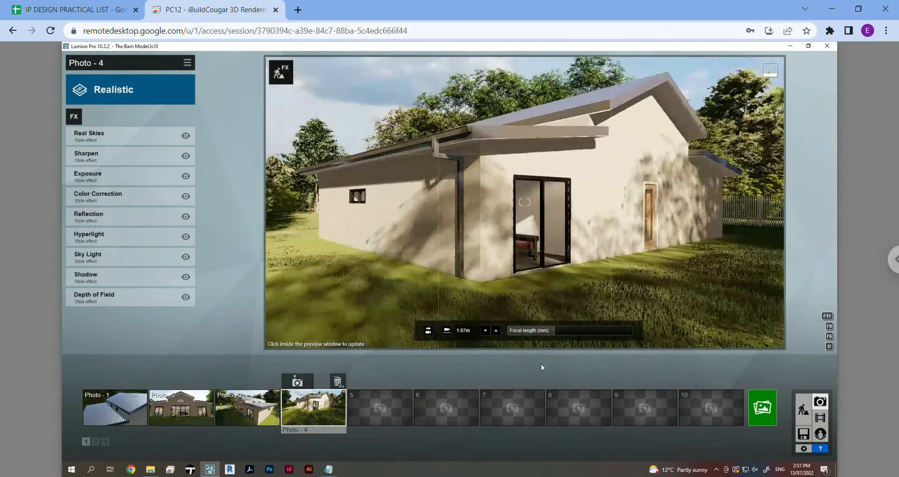
left_click(563, 331)
scroll(562, 318, "down", 3)
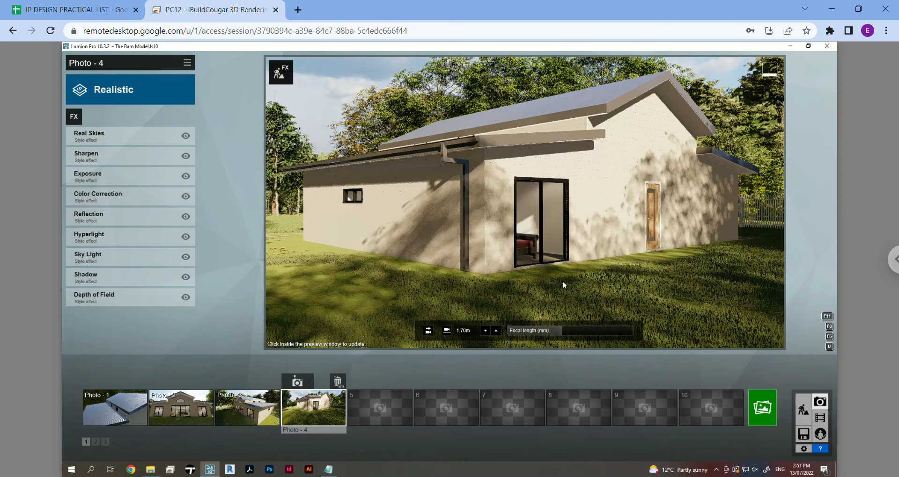
Shift Photo 4's camera sideways to face the gable wall with its glass door, store the view and update the preview.
scroll(563, 282, "down", 2)
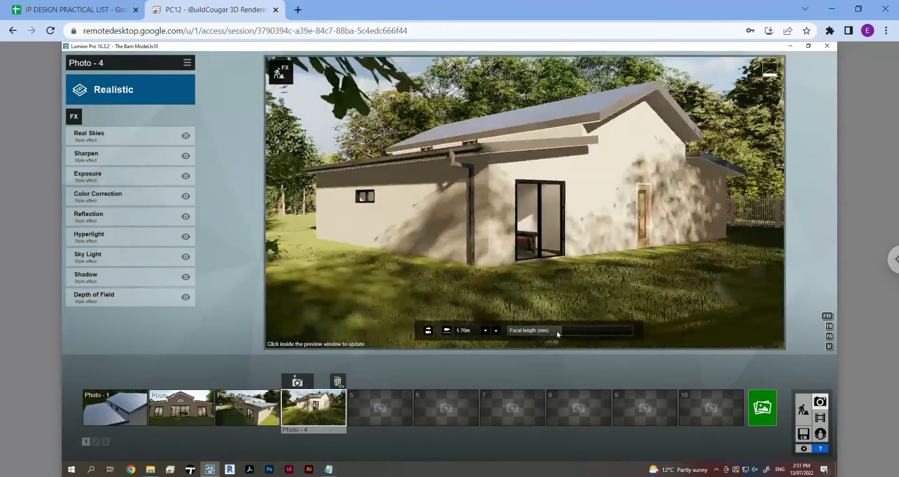
key("d")
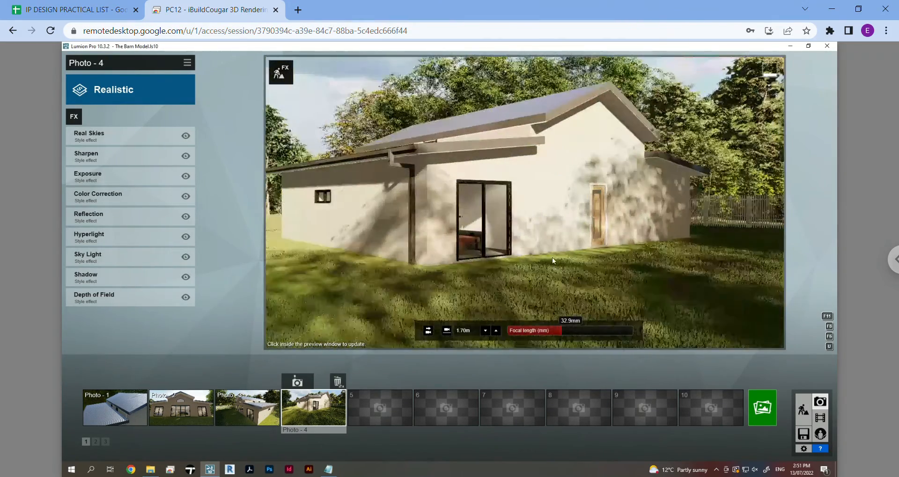
key("d")
right_click_drag(499, 241, 499, 240)
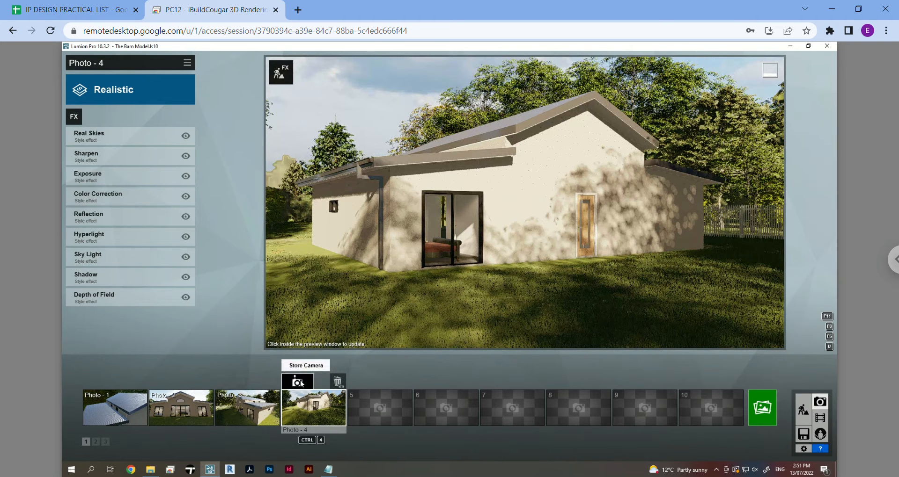
left_click(305, 408)
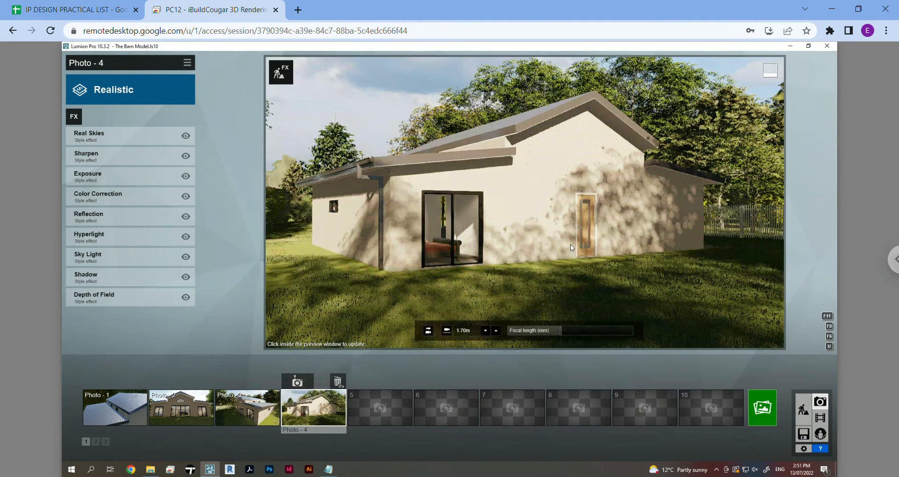
left_click(409, 272)
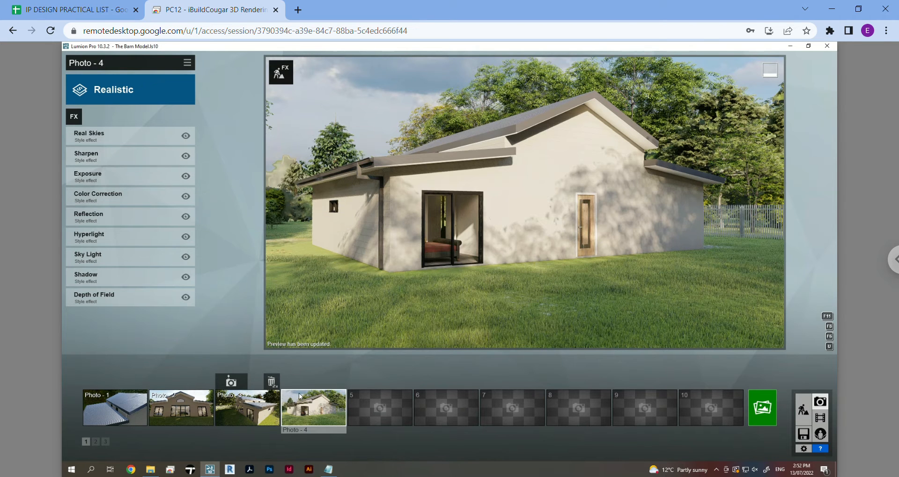
Reframe Photo 2 with the camera pulled back and a focal length of about 22 mm, fit the whole front facade, and store the camera.
left_click(179, 412)
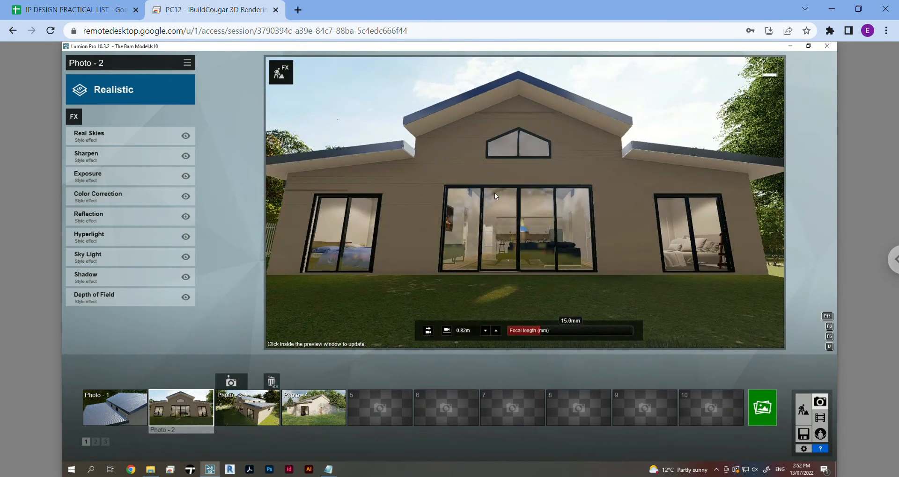
right_click_drag(513, 190, 517, 179)
key("s")
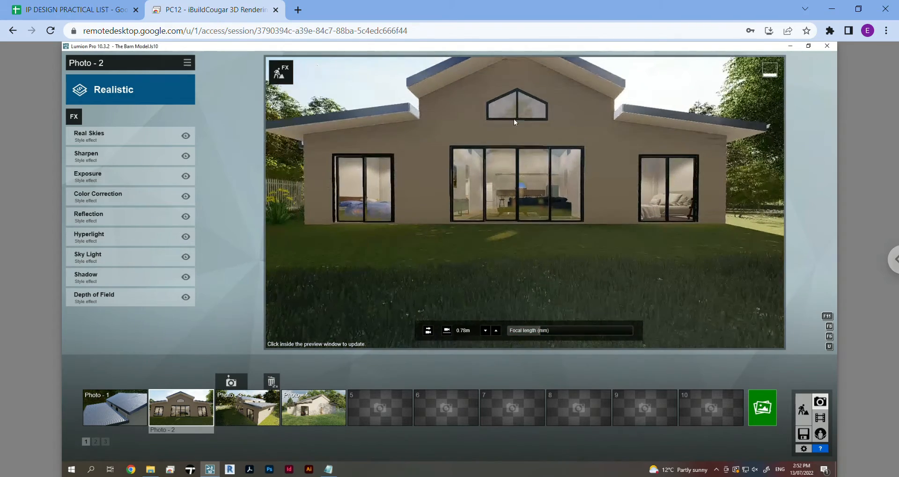
right_click_drag(513, 118, 513, 169)
key("s")
key("s")
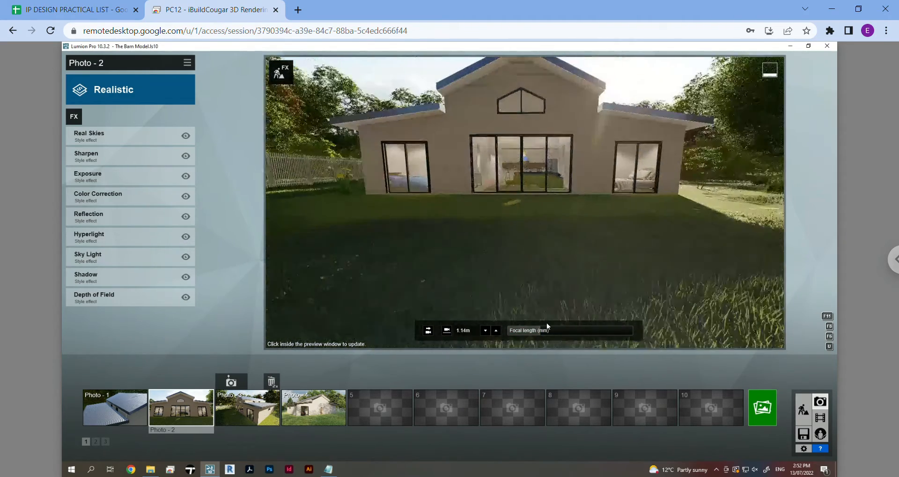
left_click(552, 329)
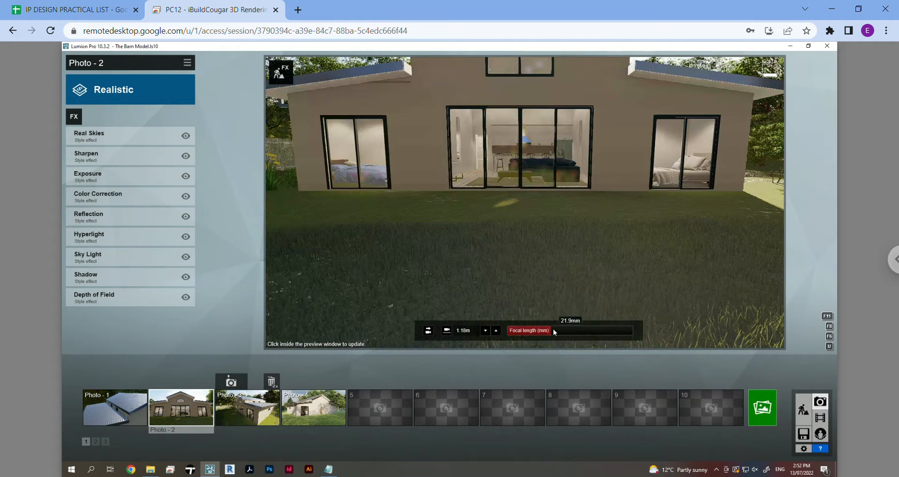
left_click_drag(551, 331, 551, 330)
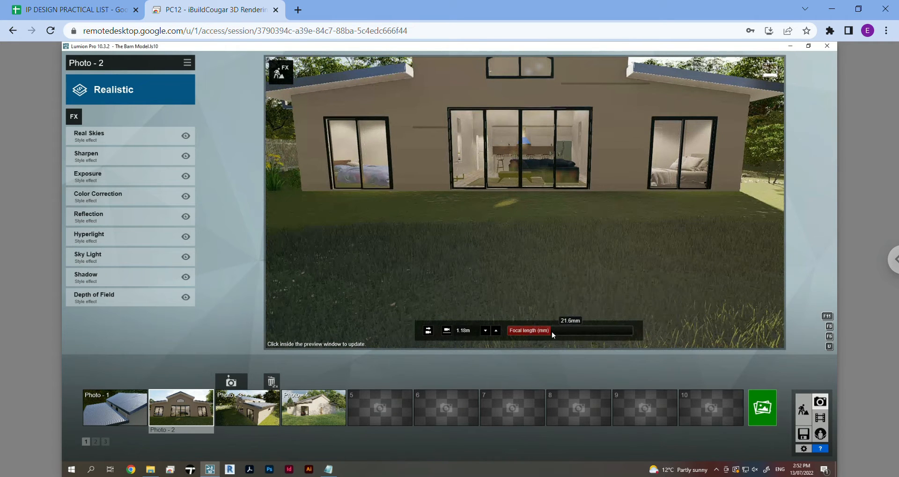
right_click_drag(535, 218, 537, 187)
key("s")
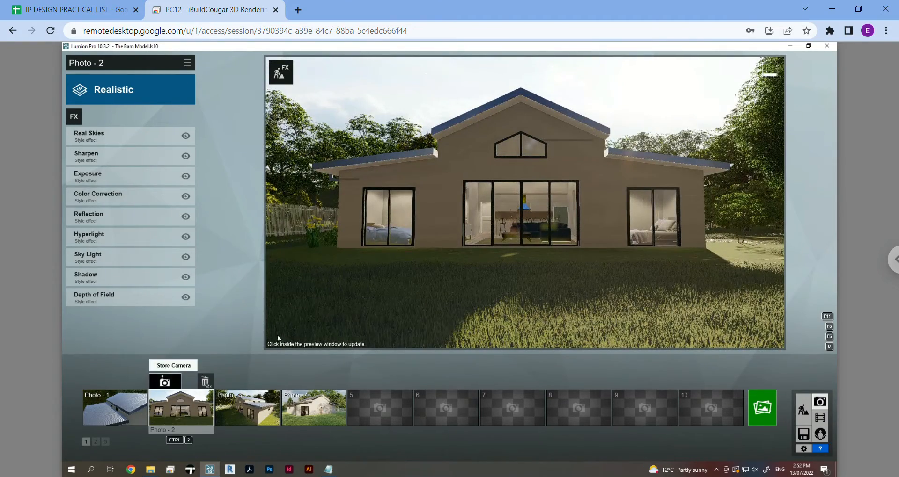
left_click(164, 382)
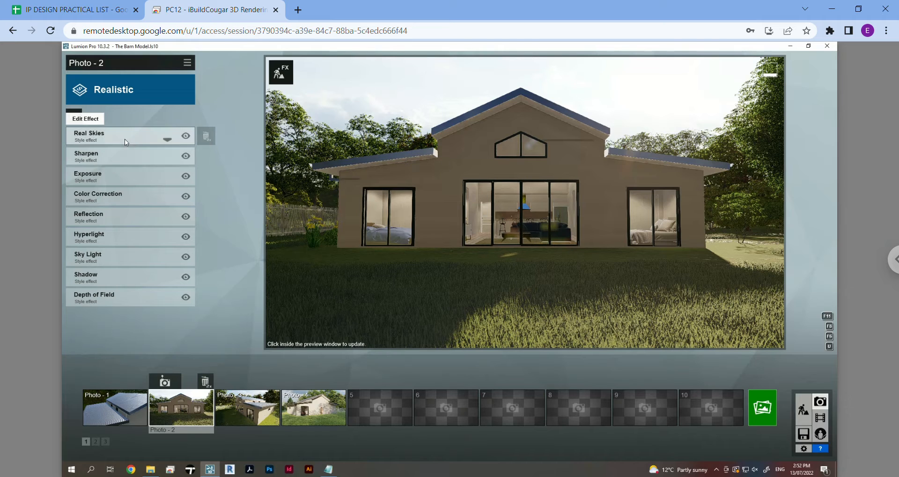
Open Photo 2's Real Skies effect and examine the current sky and sun above the house.
left_click(102, 140)
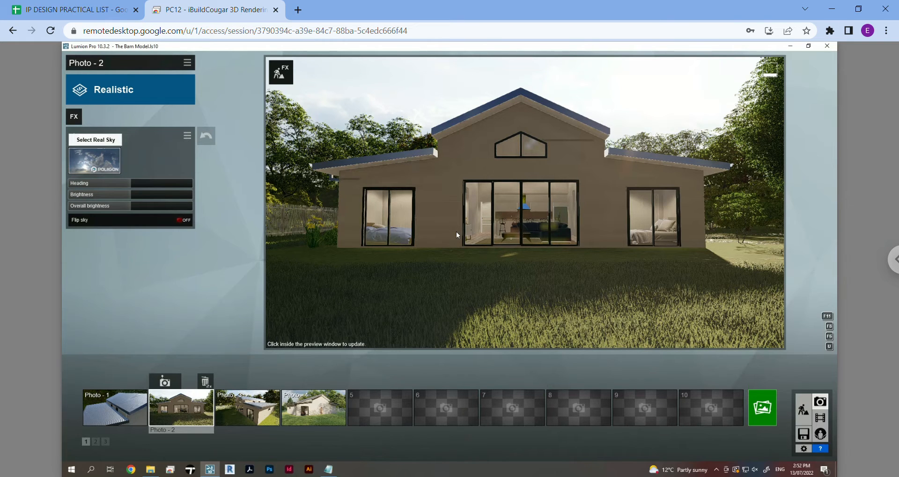
right_click_drag(531, 183, 492, 288)
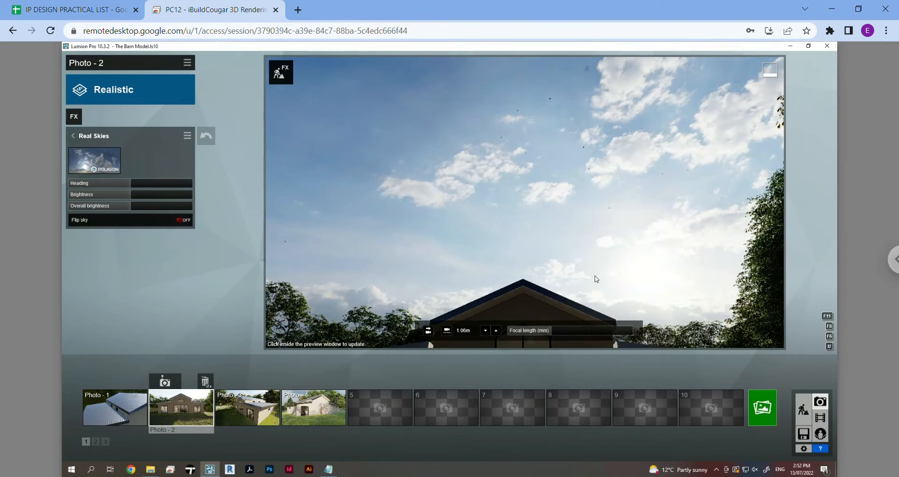
right_click_drag(476, 203, 670, 234)
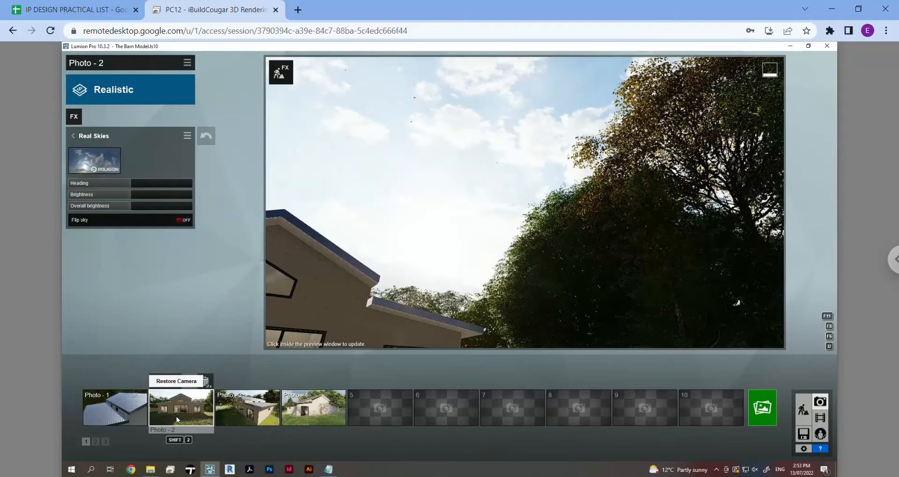
left_click(176, 416)
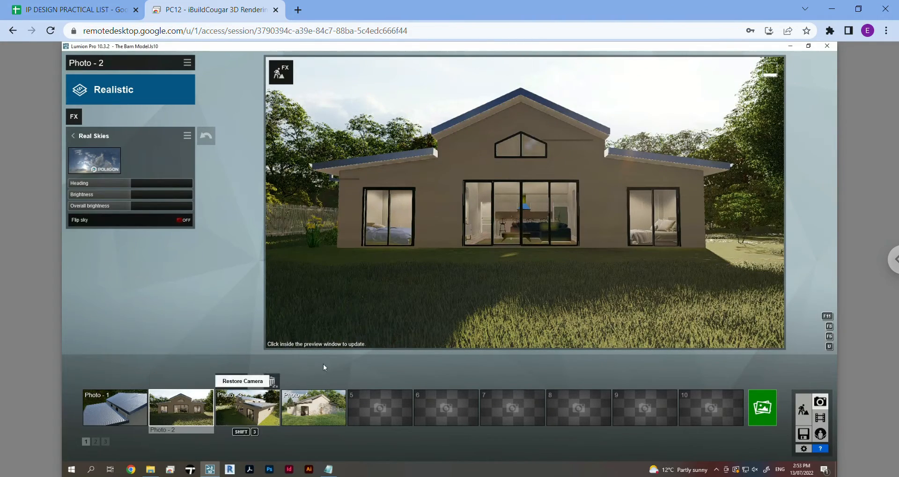
right_click_drag(501, 183, 547, 198)
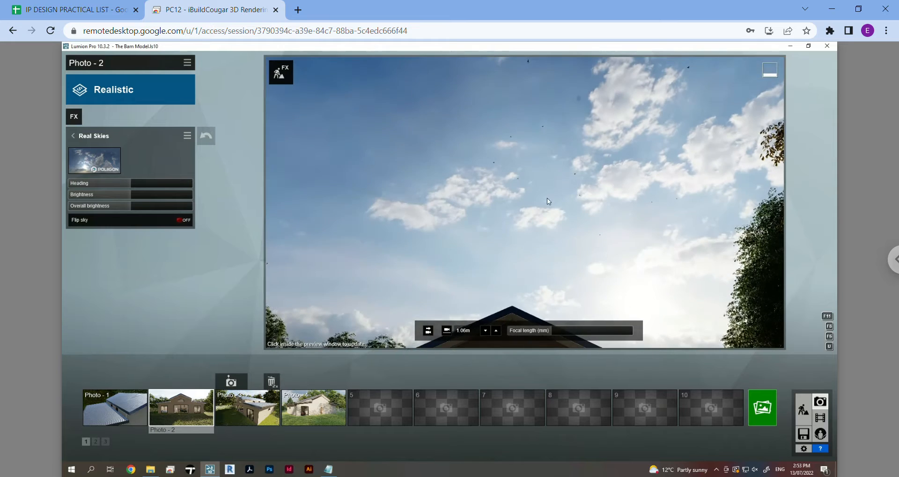
Browse the Real Skies categories from Cloudy to Night and try the second Night sky on Photo 2.
left_click(103, 165)
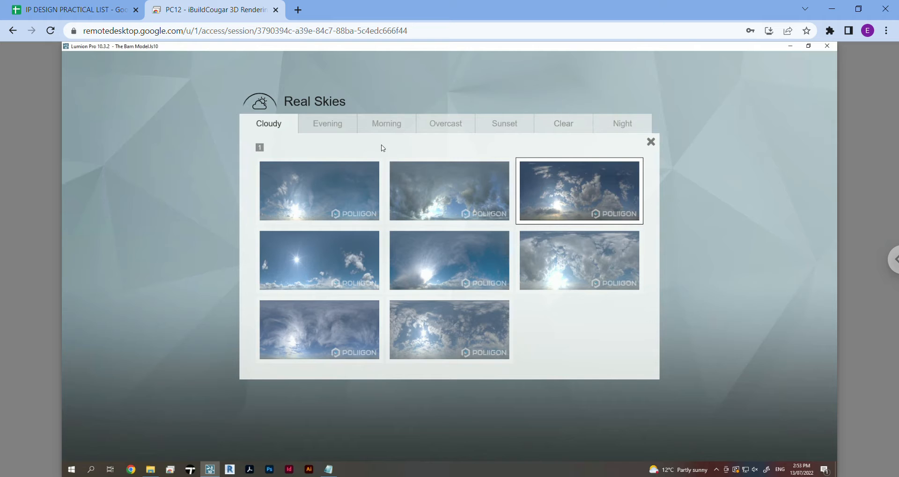
left_click(326, 124)
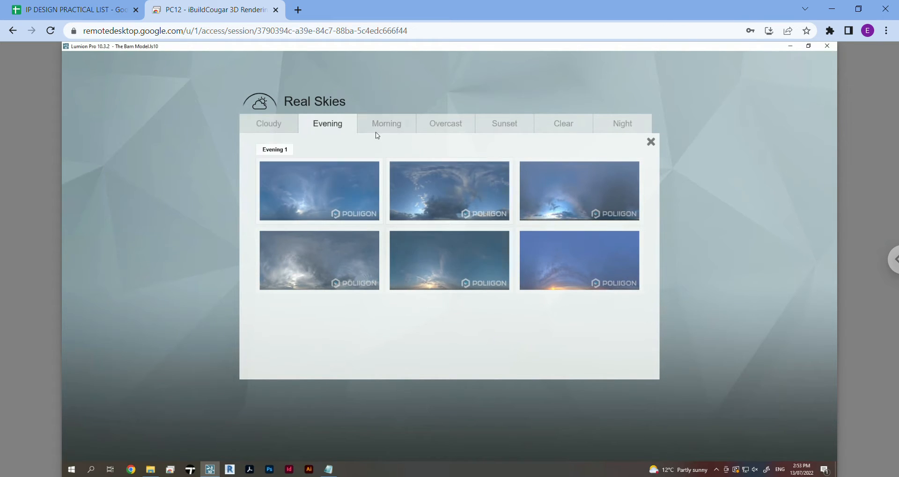
left_click(393, 124)
left_click(434, 125)
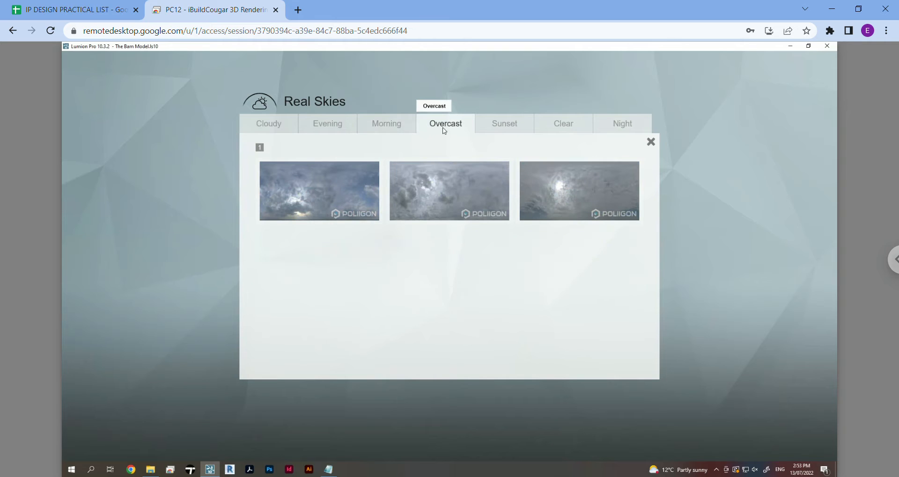
left_click(498, 131)
left_click(561, 125)
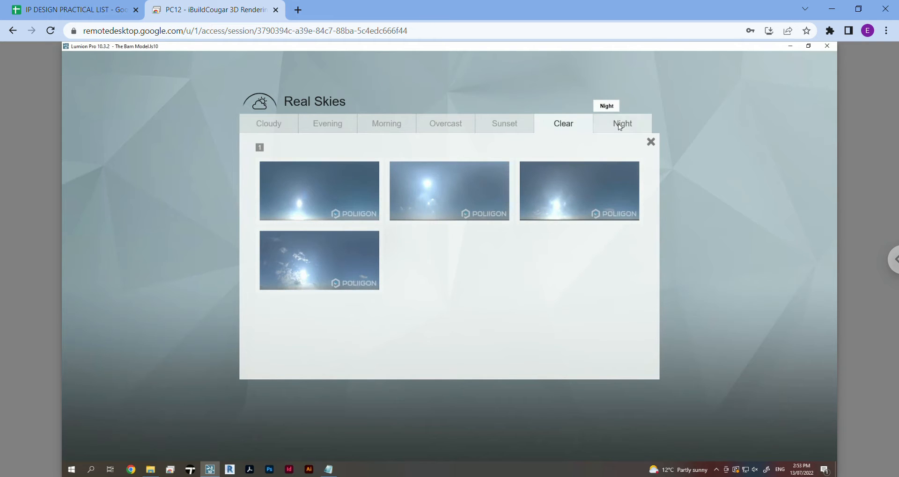
left_click(619, 125)
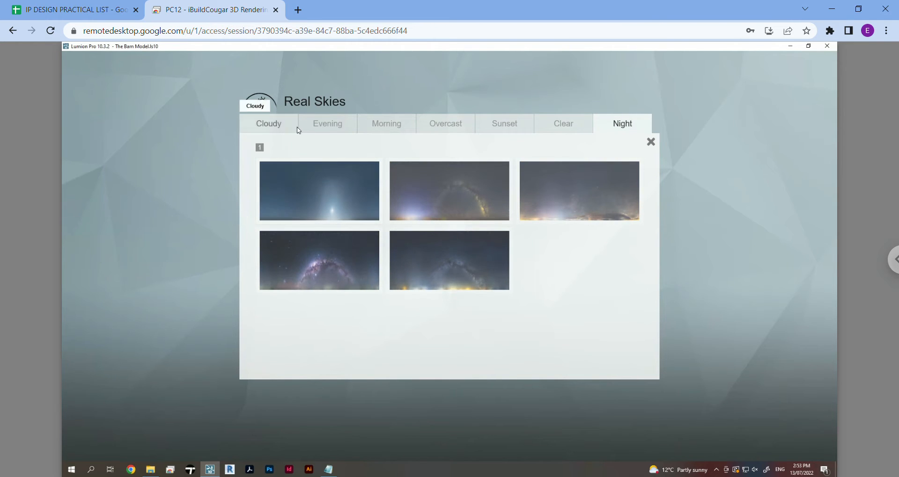
left_click(441, 285)
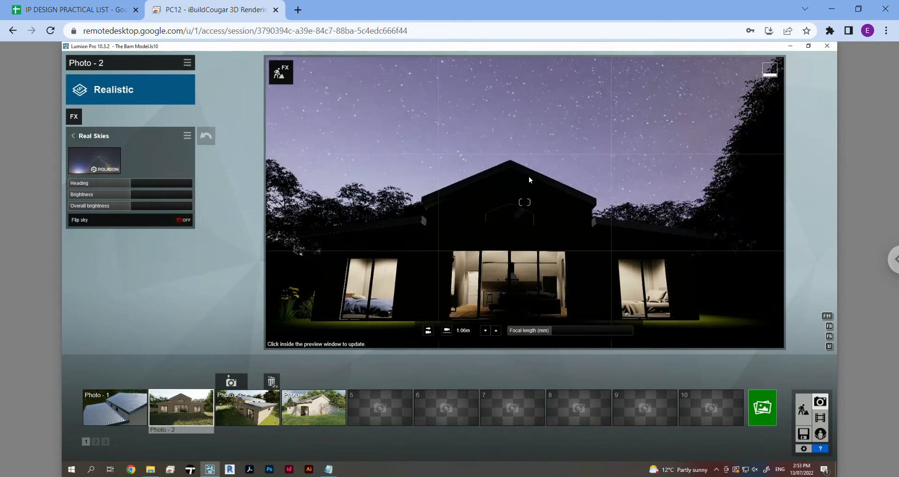
right_click_drag(528, 177, 529, 202)
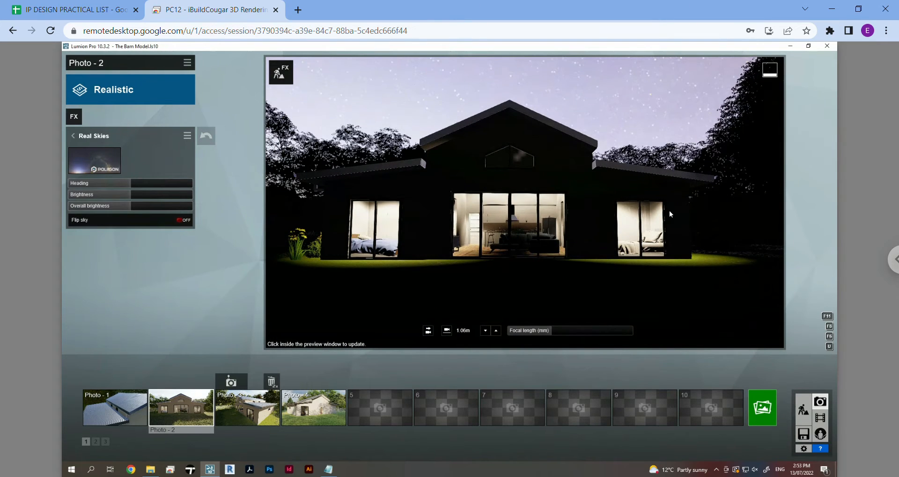
right_click_drag(515, 255, 502, 172)
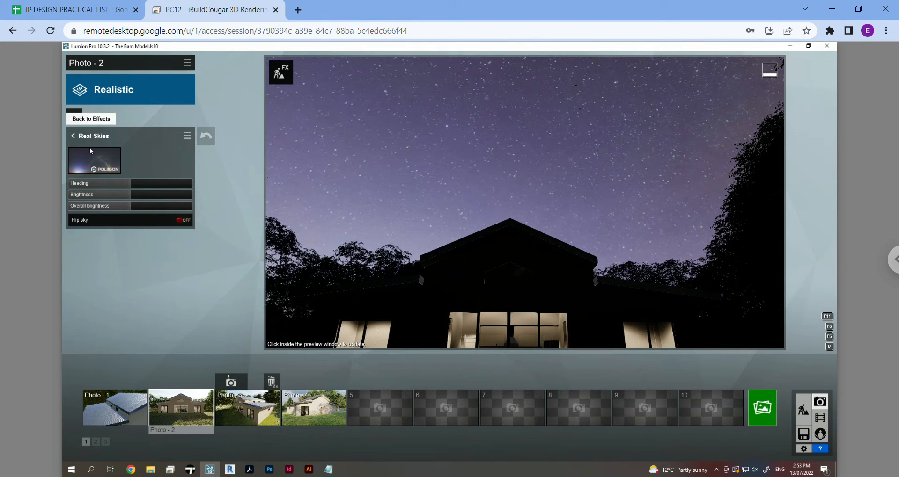
Apply the sixth Cloudy sky to Photo 2 and tilt the camera down to frame the whole house front.
left_click(94, 159)
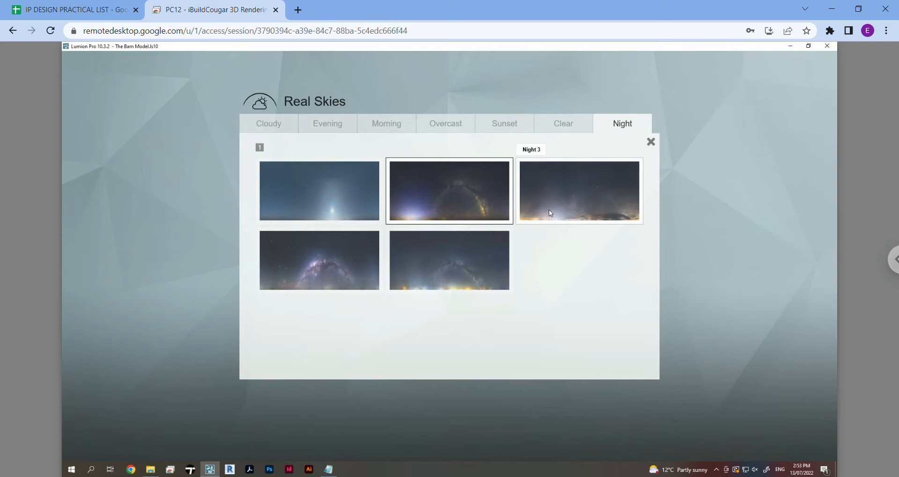
left_click(272, 123)
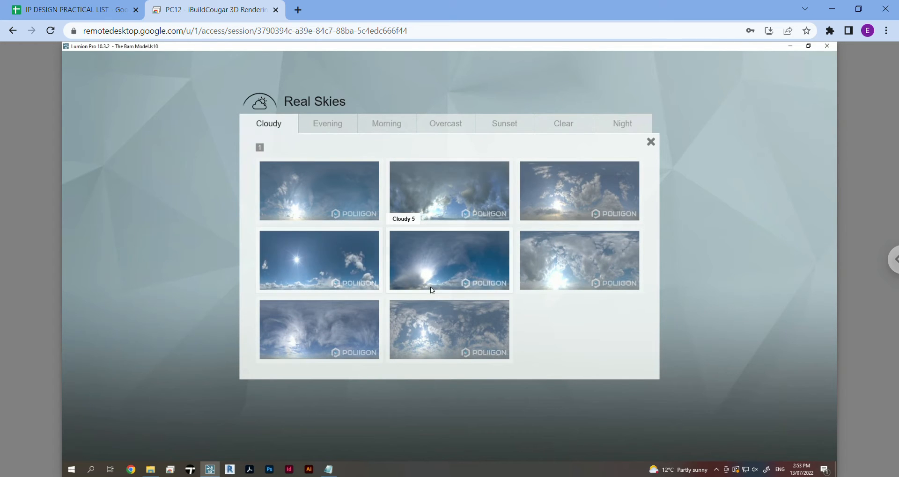
left_click(548, 275)
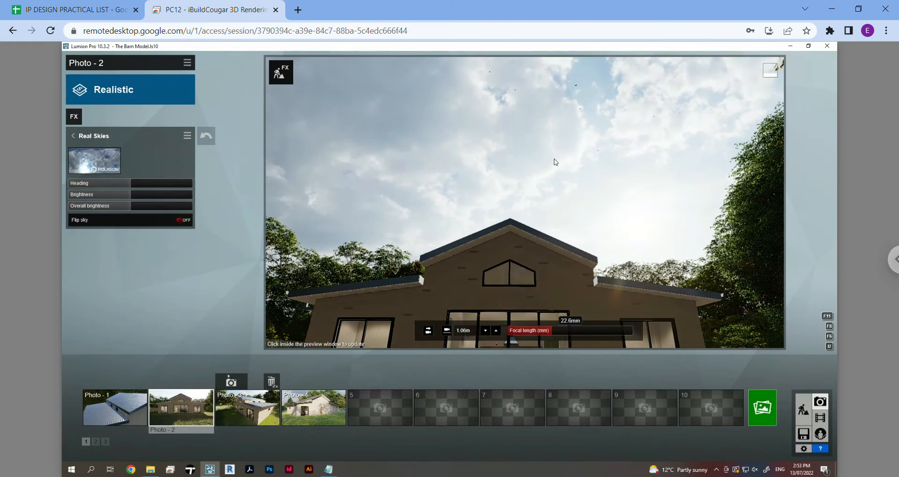
right_click_drag(552, 241, 551, 148)
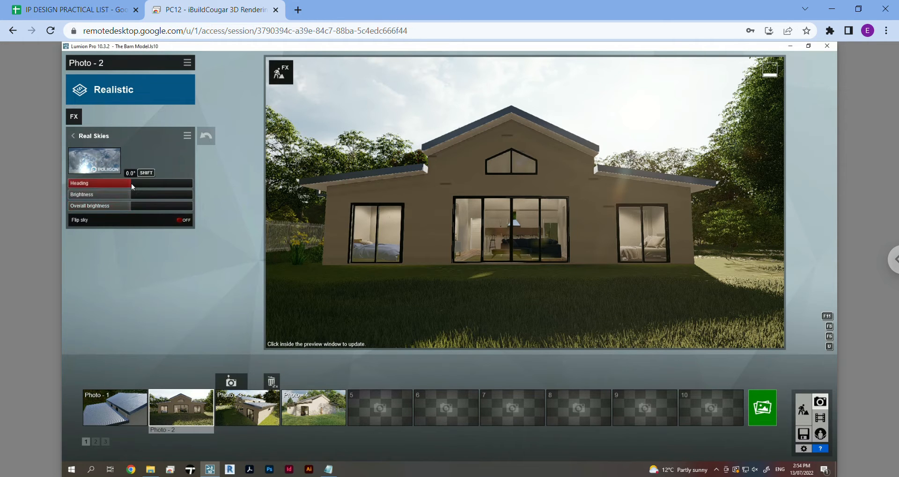
Try the Real Skies heading of Photo 2 at -180° and 153.1°, and update the preview.
left_click_drag(122, 186, 31, 183)
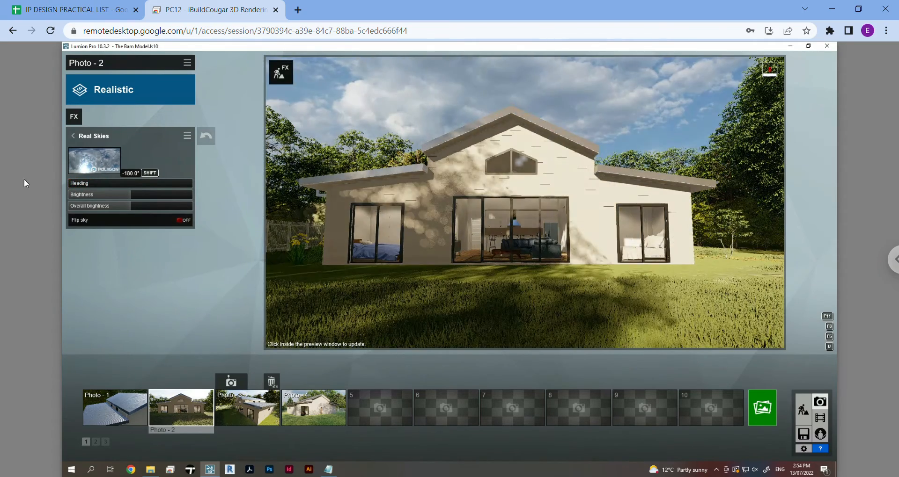
left_click_drag(198, 182, 183, 185)
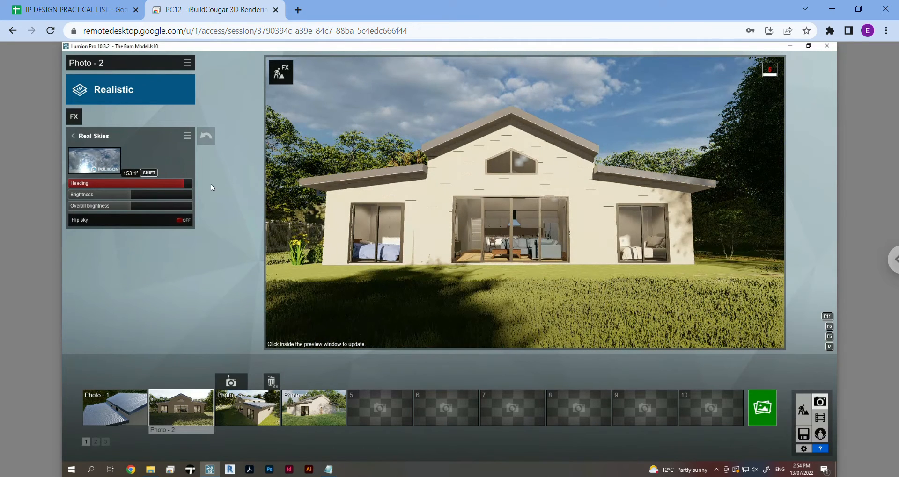
left_click(500, 186)
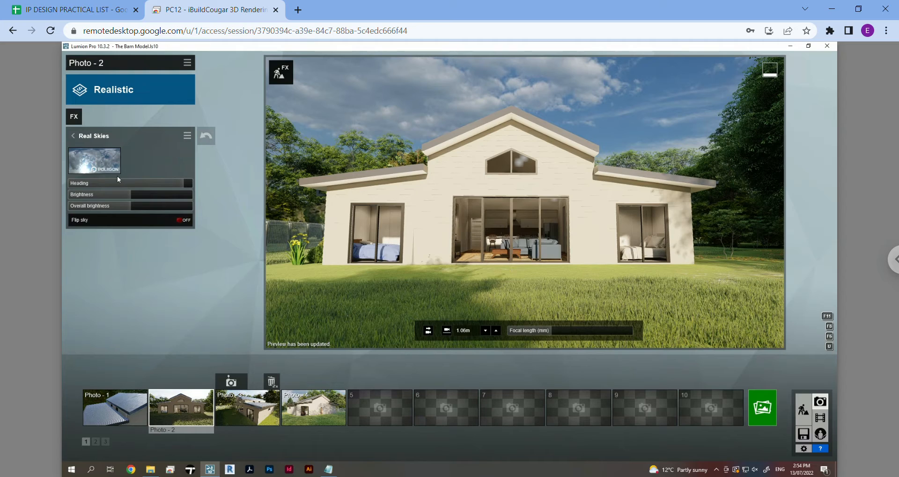
Set Photo 2's Real Skies heading slightly above 111° for dappled sunlight on the facade, and update the preview.
left_click_drag(181, 185, 169, 184)
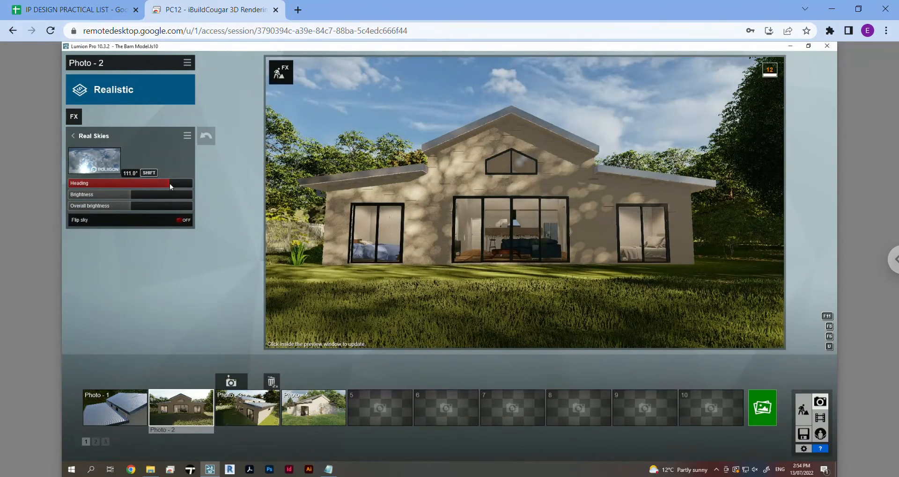
left_click_drag(171, 185, 173, 185)
left_click(521, 251)
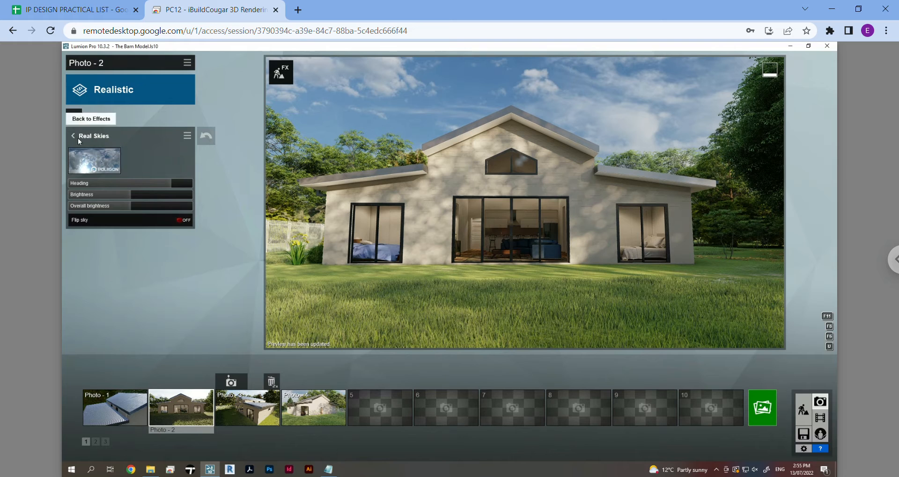
Open Photo 3, pull its camera back from the house and set the focal length to about 21.6 mm.
left_click(255, 413)
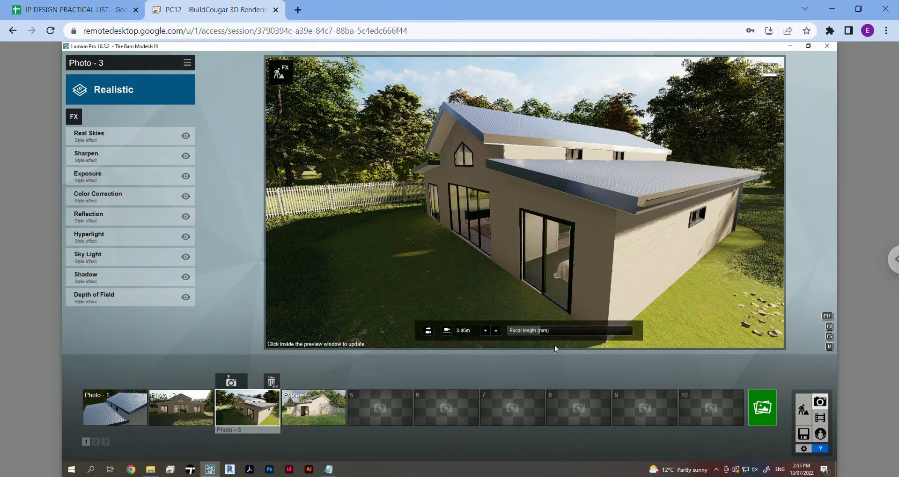
mouse_move(554, 335)
scroll(575, 225, "down", 1)
scroll(577, 226, "down", 5)
mouse_move(556, 334)
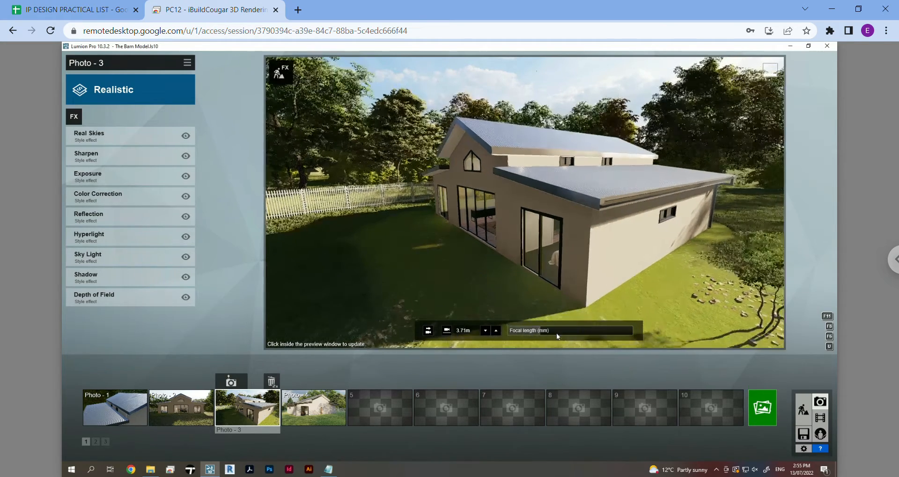
left_click(551, 332)
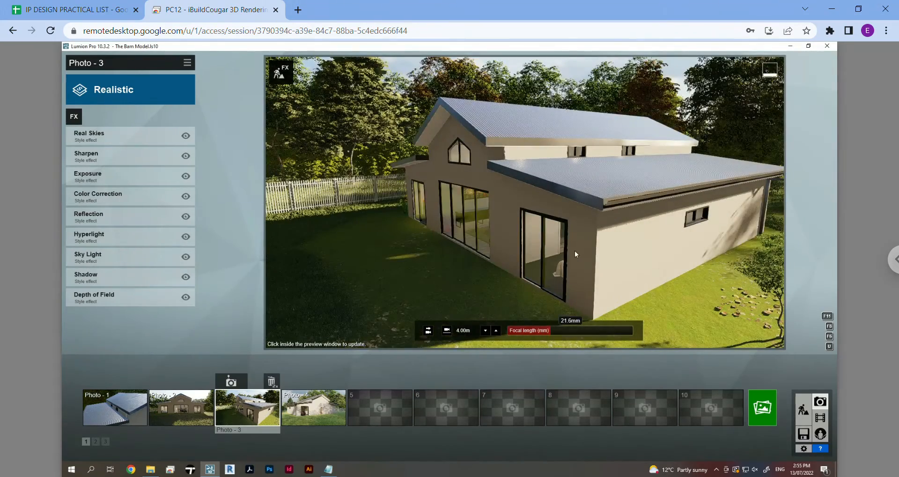
Reposition Photo 3's camera clear of the foreground foliage, turn it to frame the whole house from its corner, and store the view.
scroll(569, 251, "down", 5)
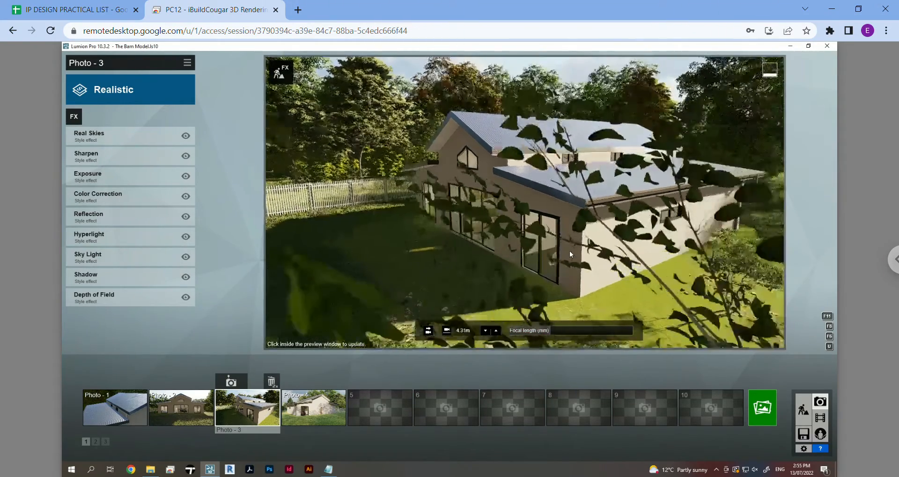
scroll(569, 251, "down", 3)
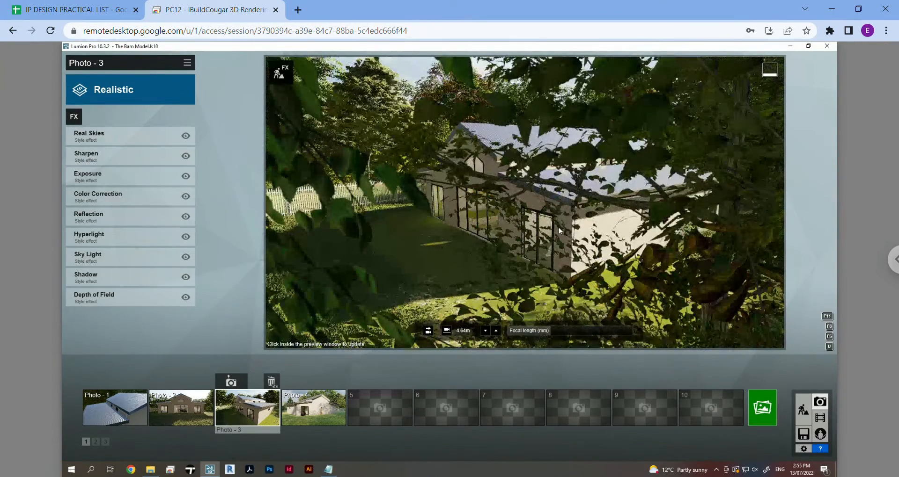
scroll(567, 231, "down", 1)
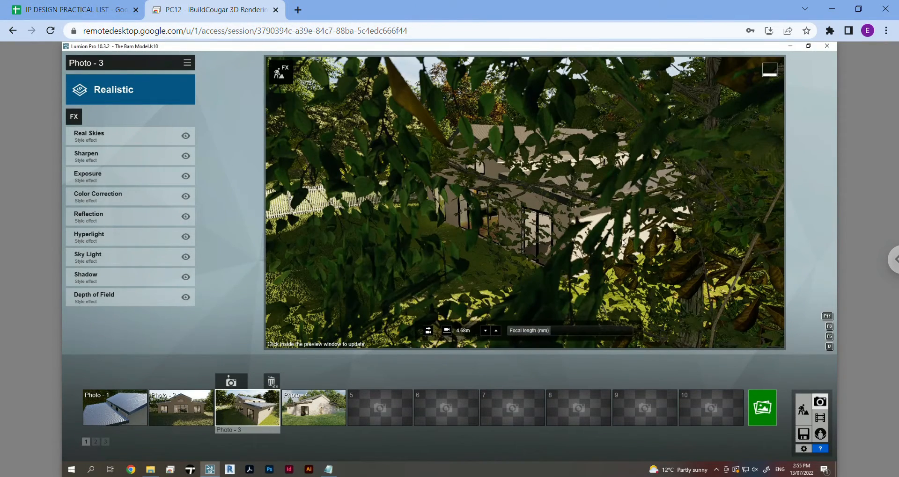
scroll(660, 282, "up", 3)
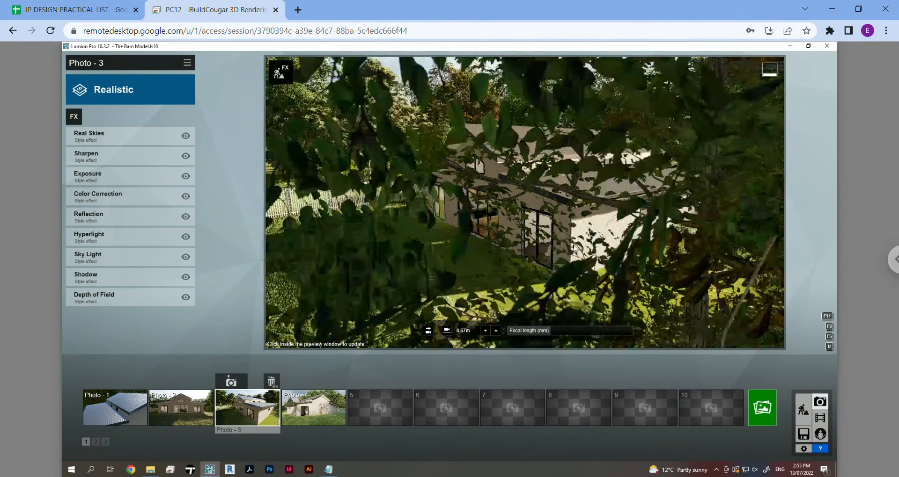
scroll(538, 230, "up", 3)
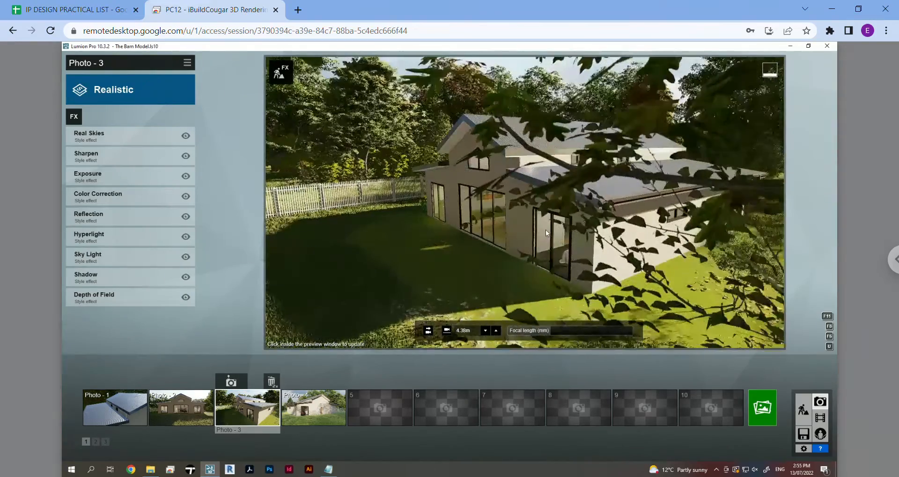
right_click_drag(532, 220, 605, 219)
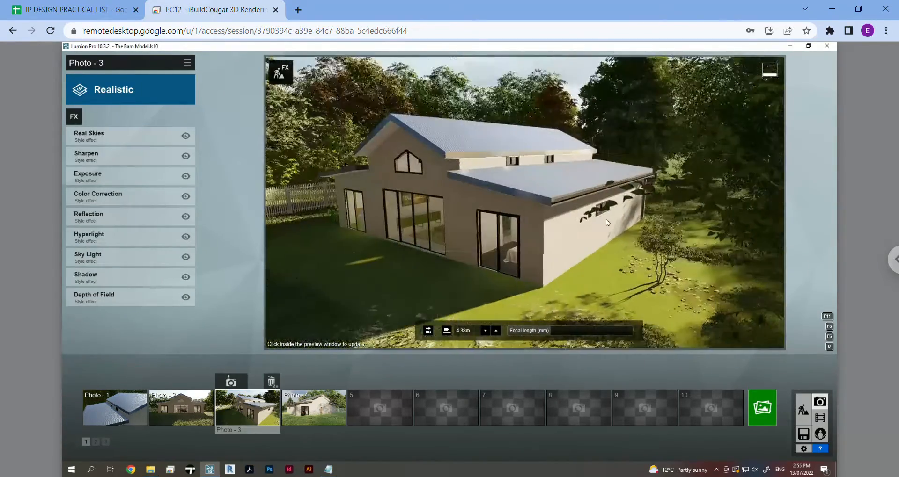
right_click_drag(546, 193, 541, 196)
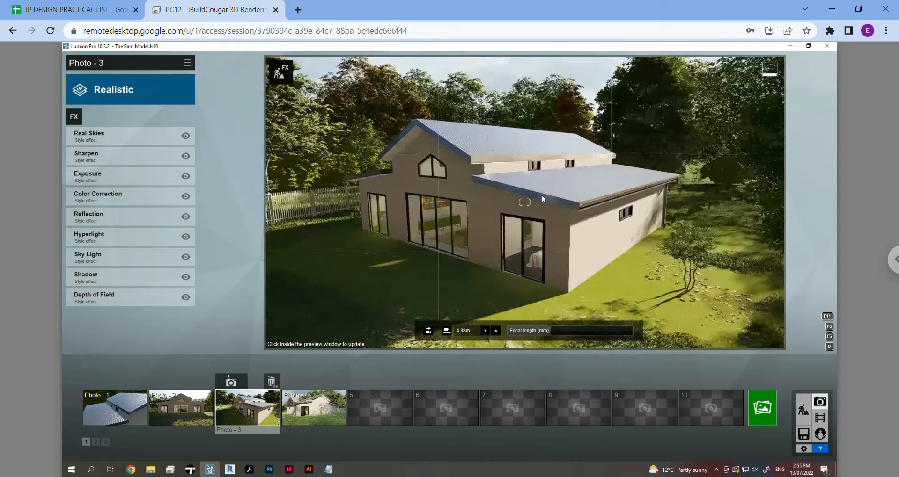
left_click(230, 388)
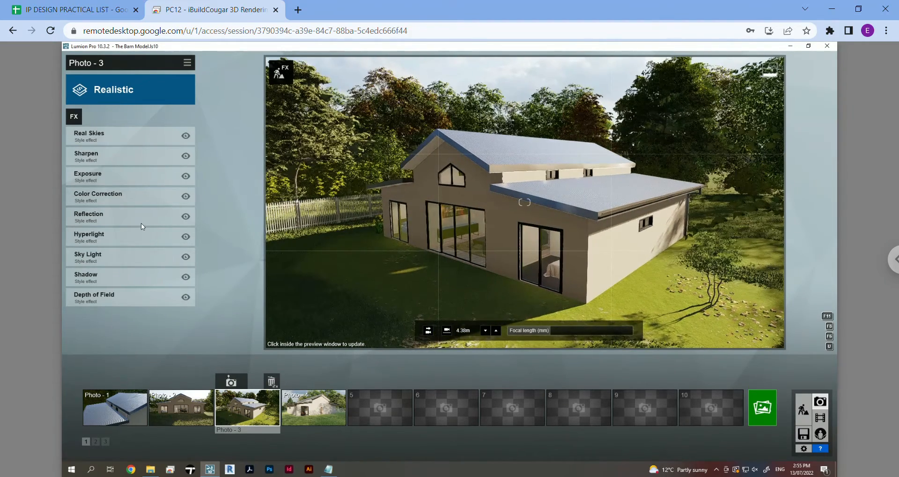
Open Photo 3's Real Skies settings and try headings of 57.3°, 140.3°, 113.4°, 88.8° and 76.0°.
left_click(100, 136)
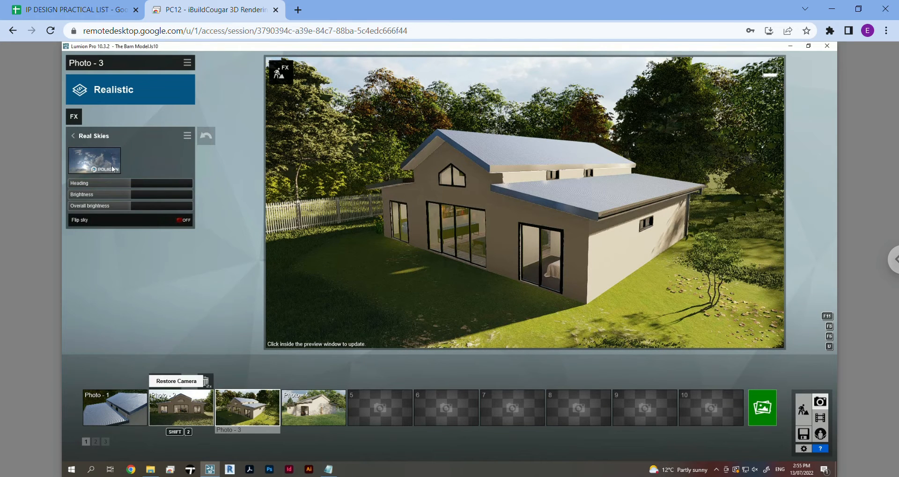
left_click(149, 183)
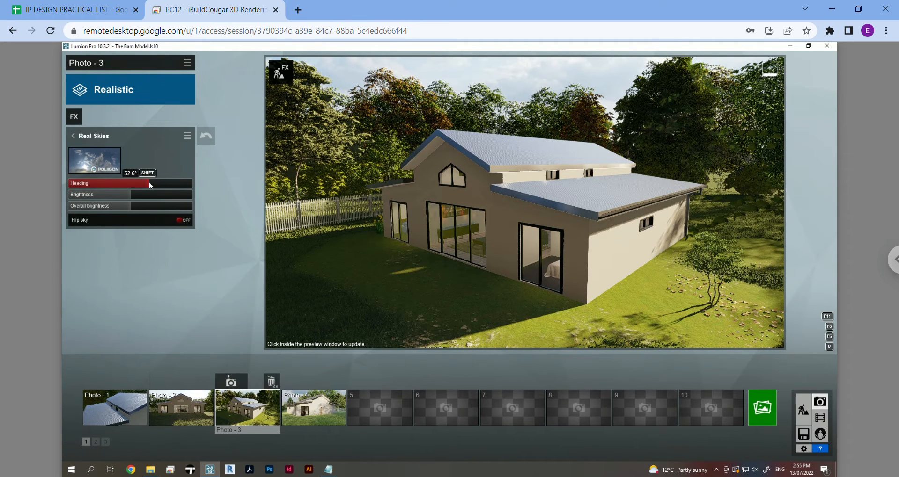
left_click(179, 183)
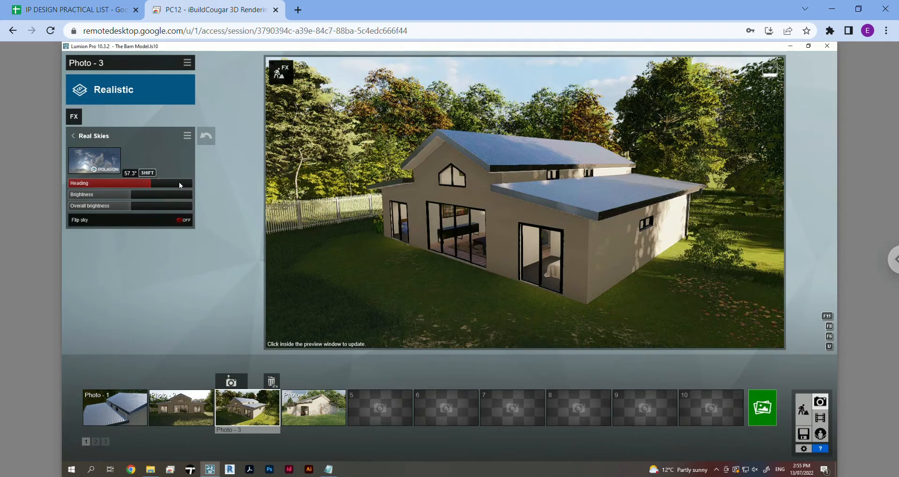
left_click(179, 183)
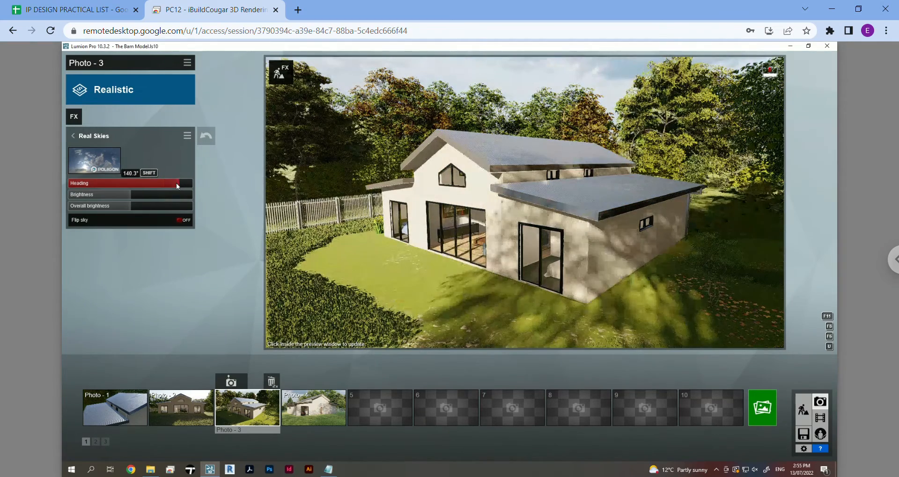
left_click(170, 183)
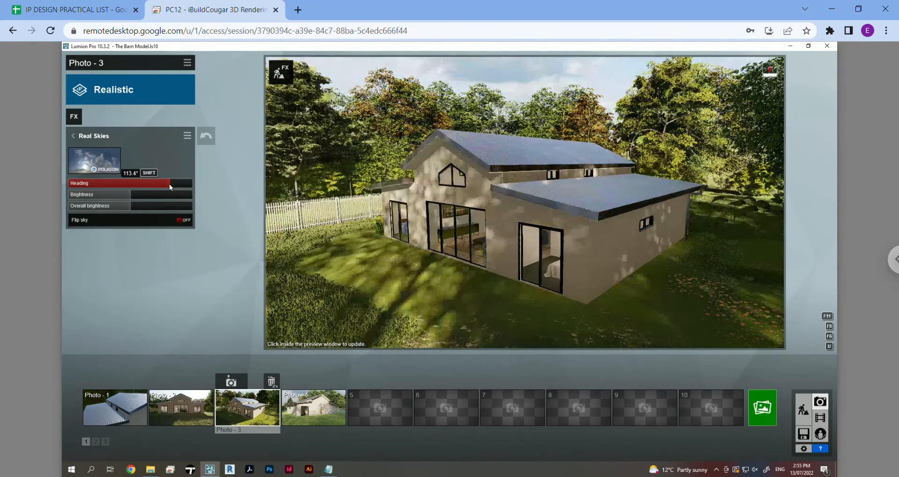
left_click(161, 185)
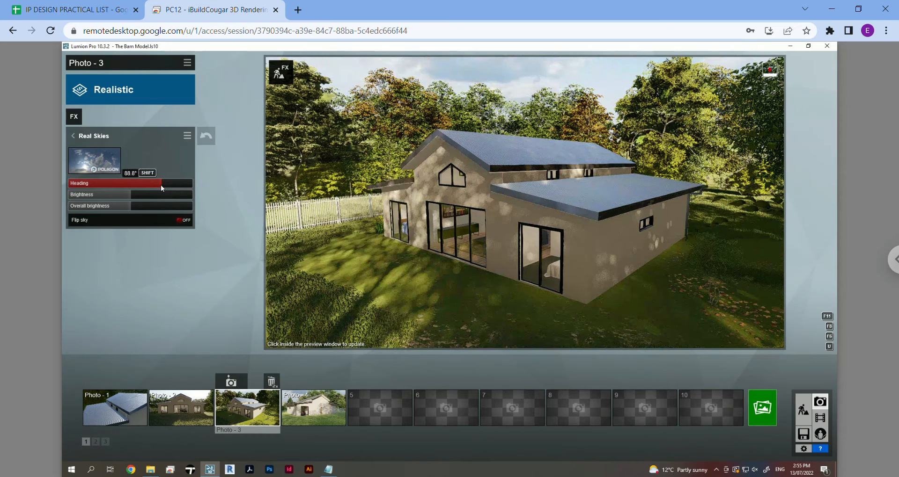
left_click(157, 186)
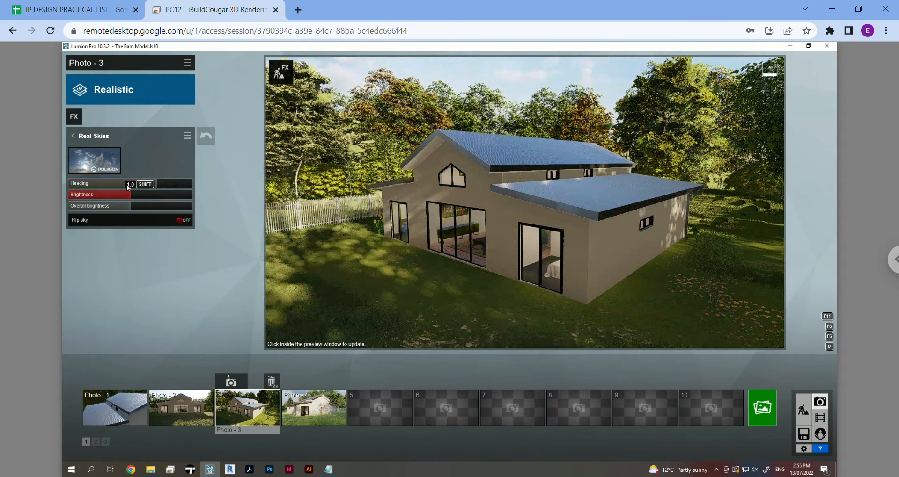
left_click(167, 184)
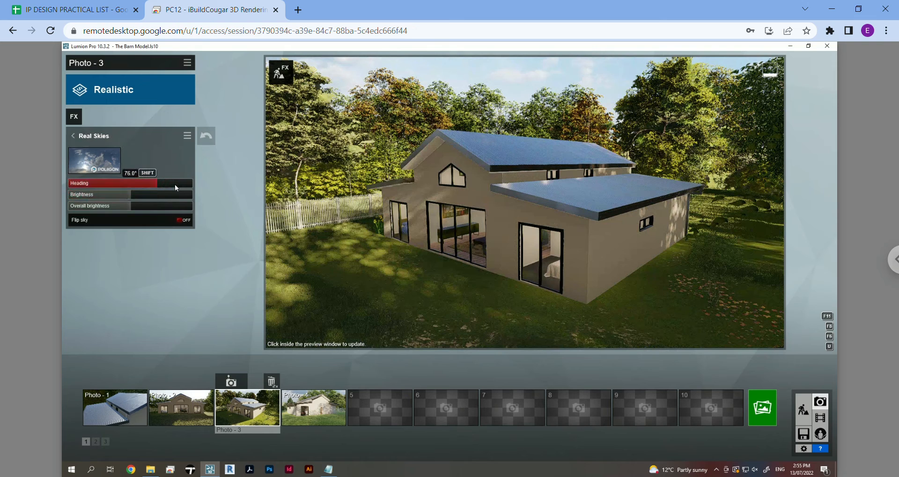
left_click(185, 184)
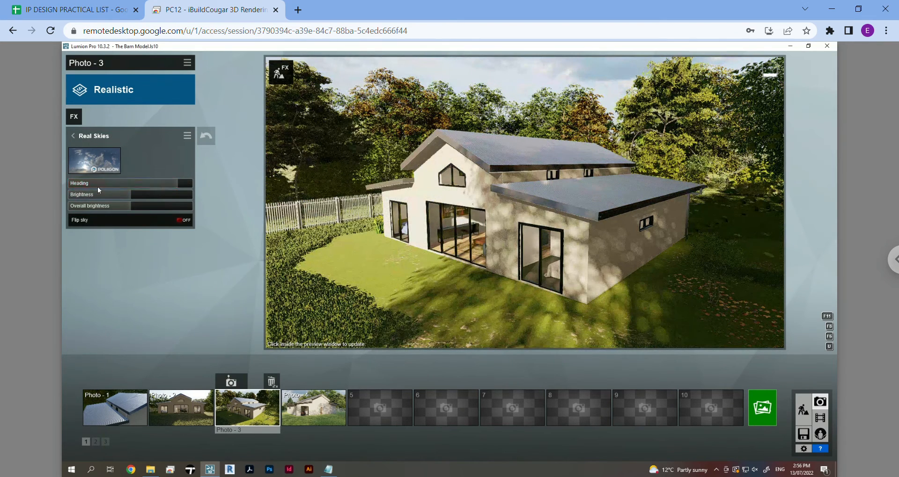
Try Photo 3's Real Skies heading at -156.6°, -120.4° and -108.7°, settle between the first two values, and update the preview.
left_click(77, 183)
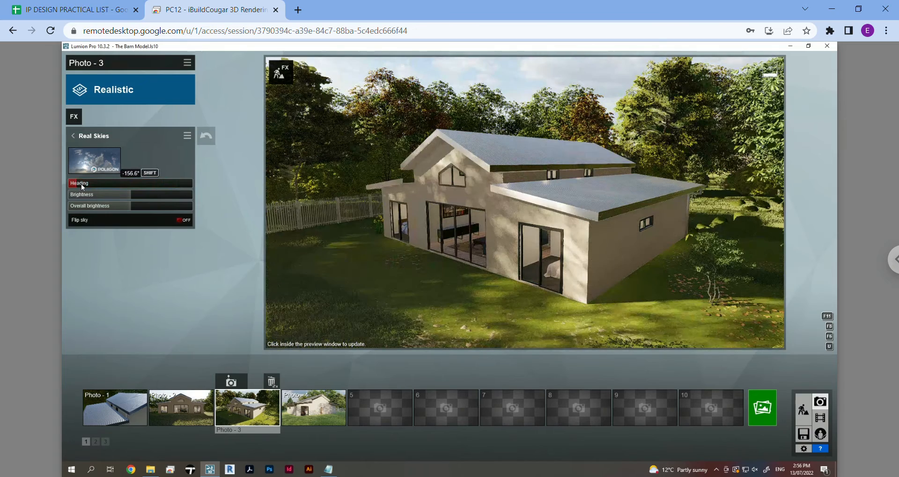
left_click(83, 184)
left_click(88, 184)
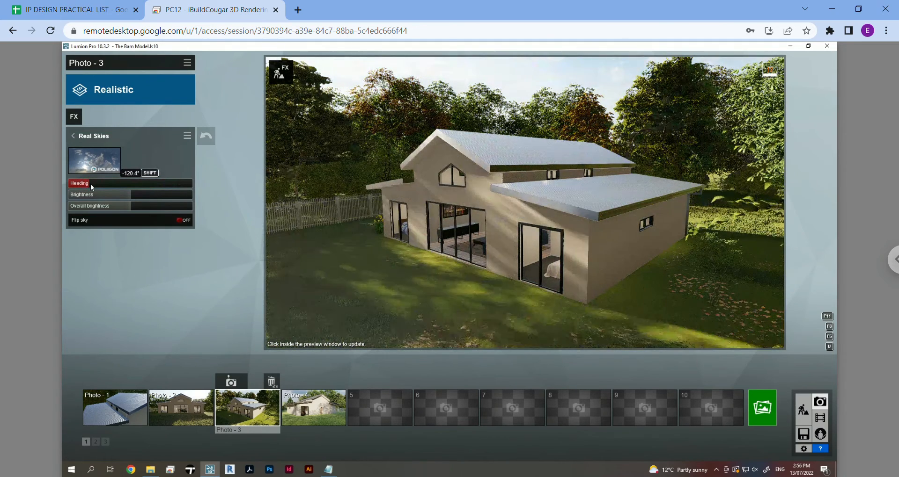
left_click(93, 184)
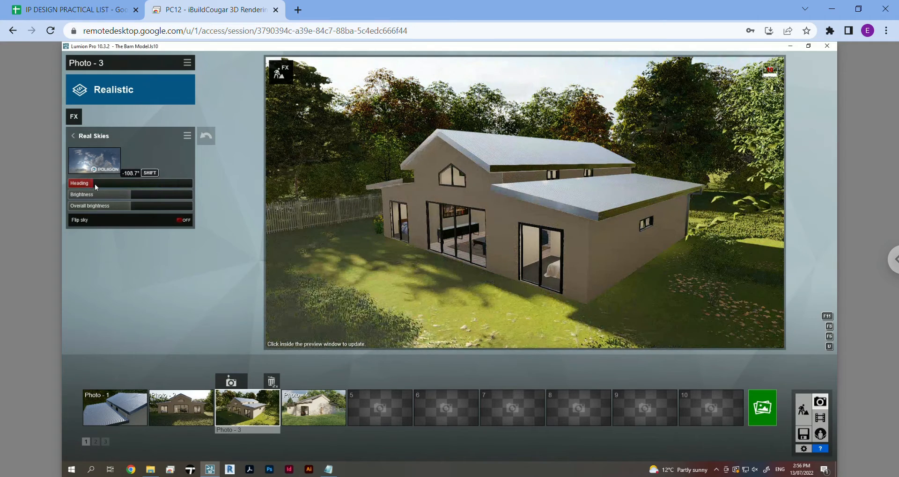
left_click_drag(95, 184, 83, 186)
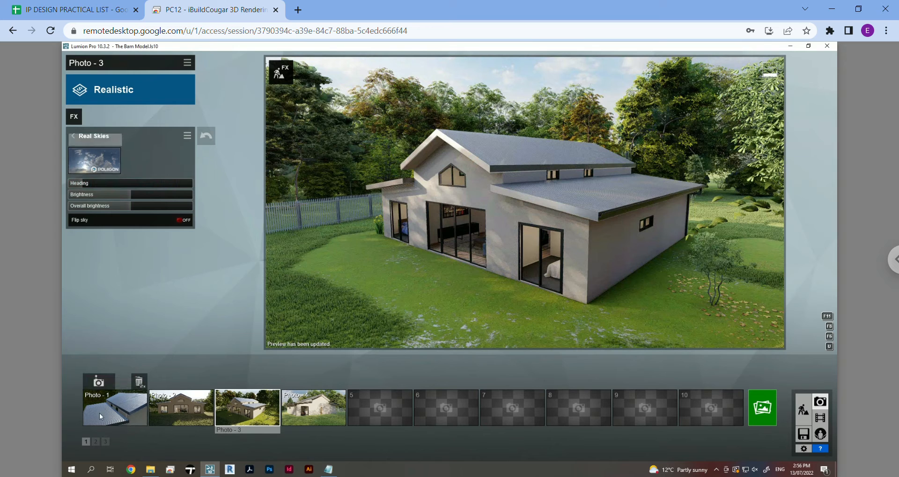
Apply the Realistic style to the bedroom shot 14 - Photo on the second photo page and tilt its camera down toward the bed.
left_click(95, 442)
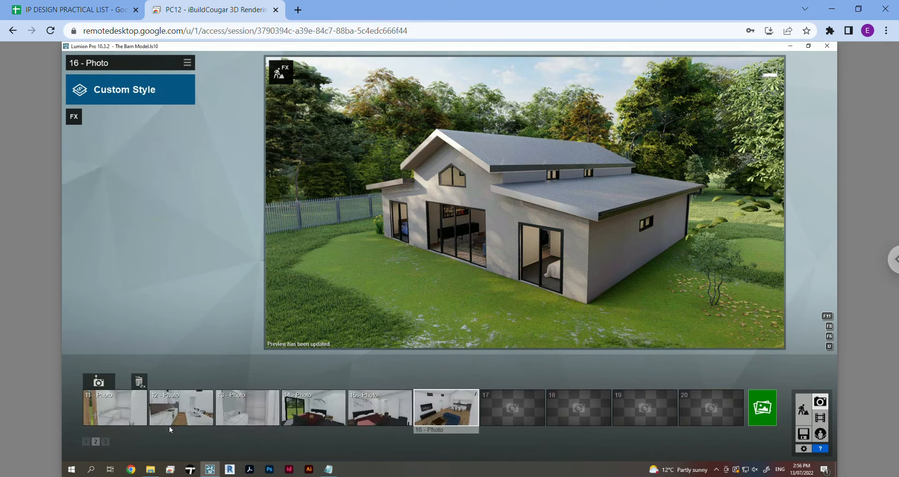
left_click(308, 418)
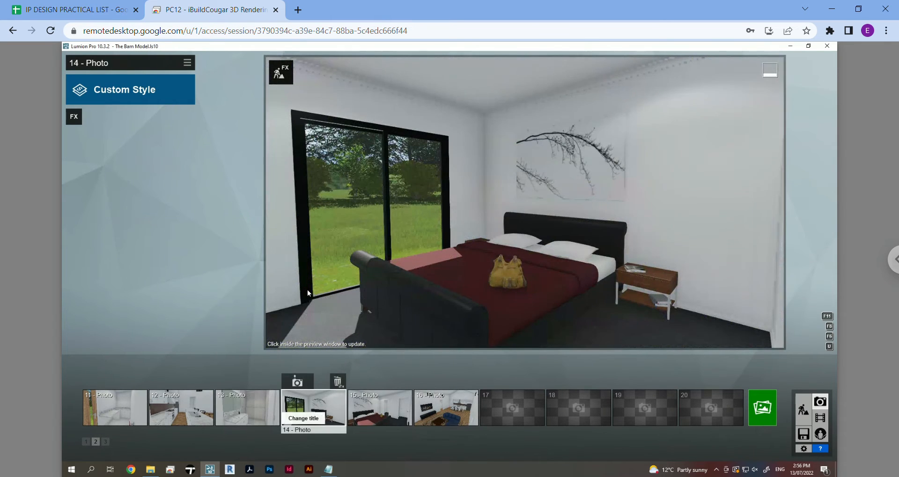
left_click(130, 93)
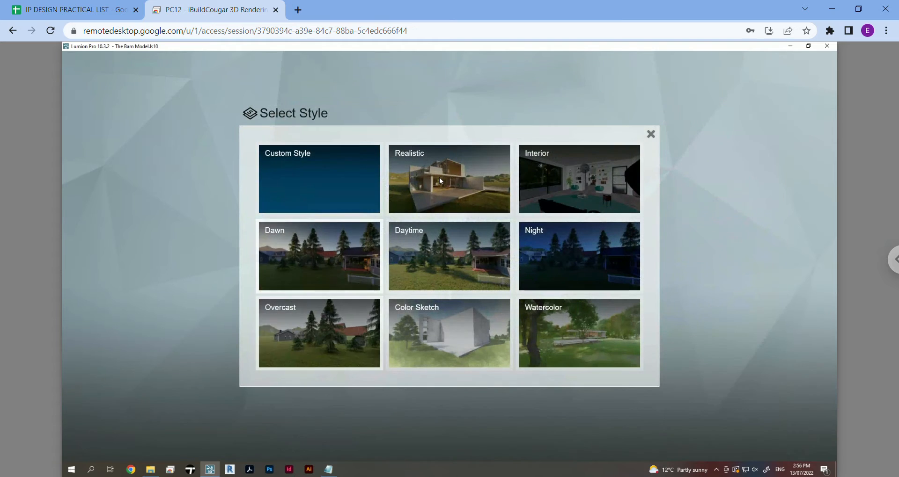
left_click(438, 182)
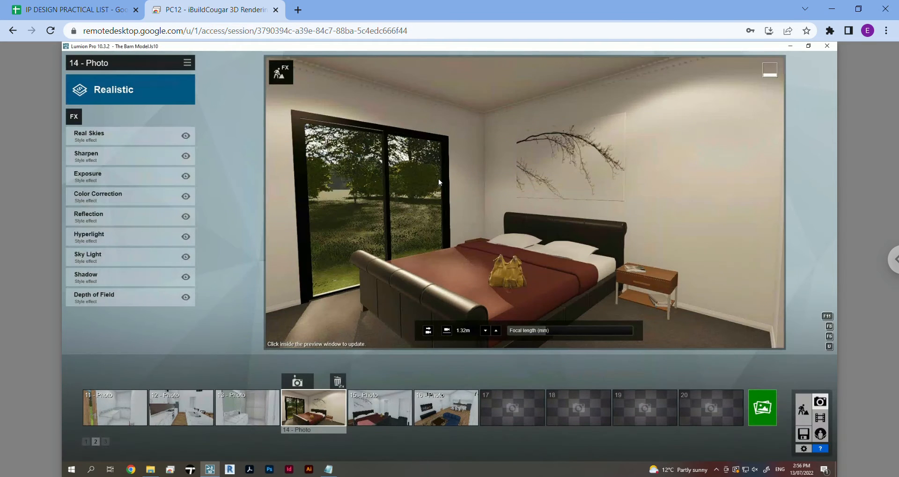
right_click_drag(445, 210, 319, 355)
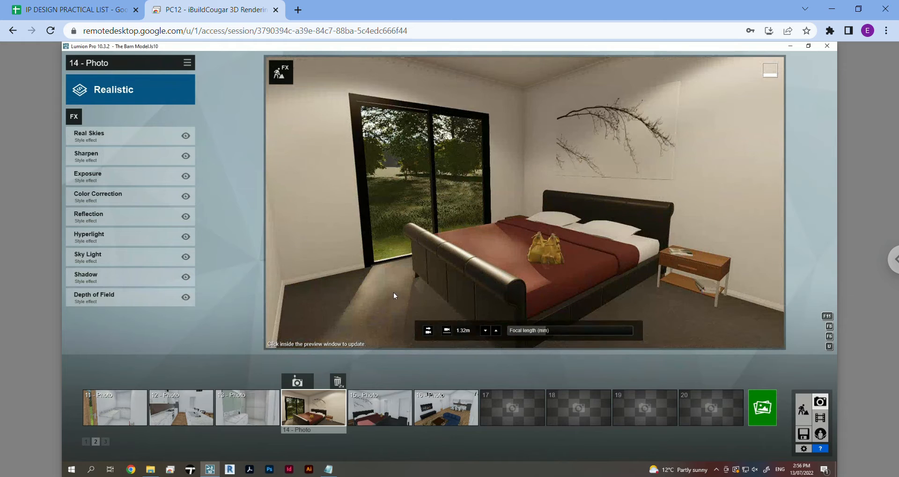
Raise 14 - Photo's Real Skies heading close to its maximum, reframe the bed and glass door, and update the preview.
left_click(106, 137)
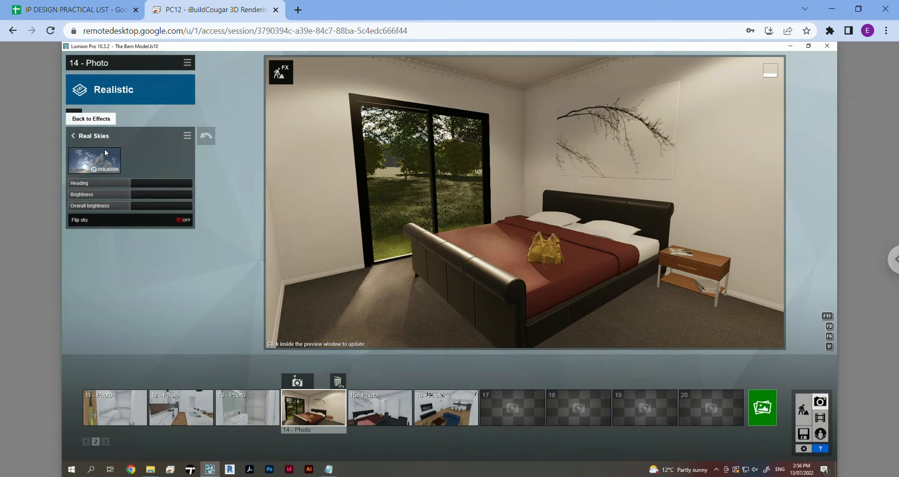
left_click_drag(135, 184, 181, 184)
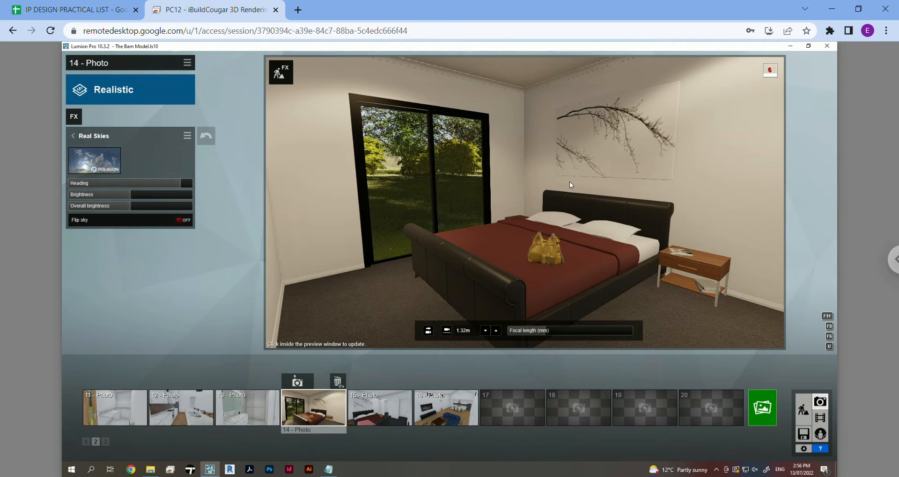
right_click_drag(570, 182, 635, 104)
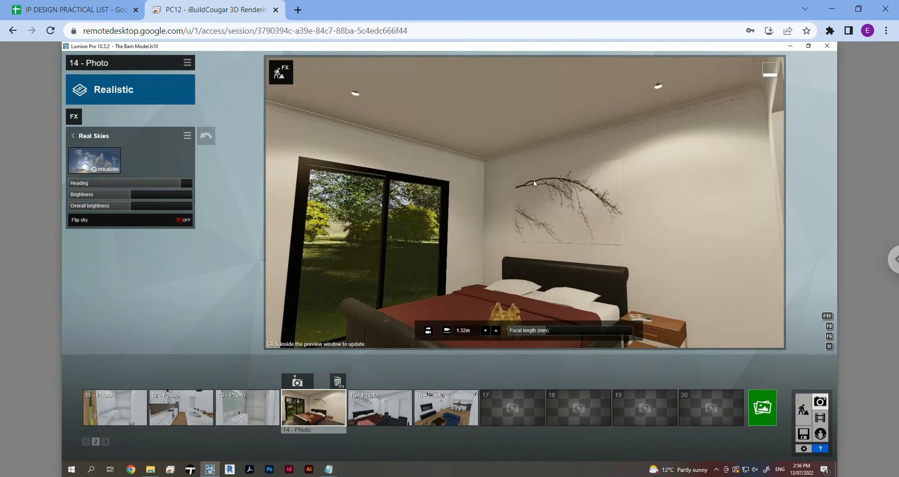
right_click_drag(533, 181, 533, 201)
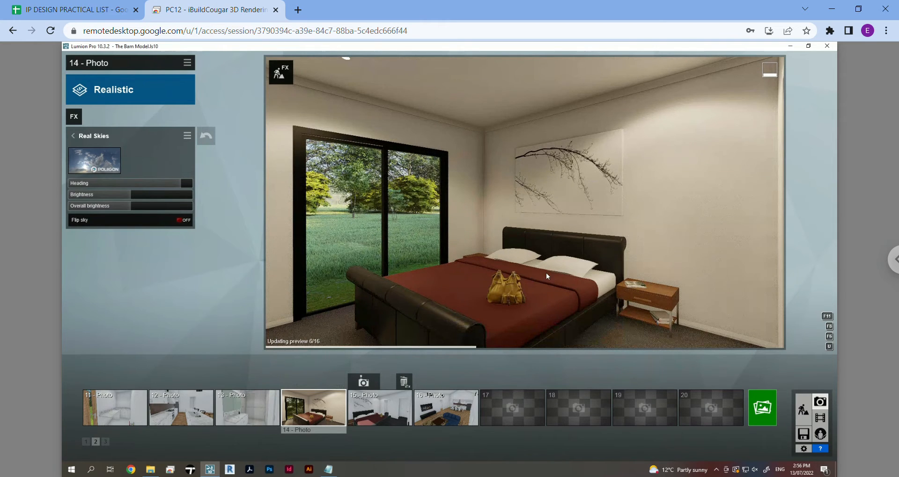
Try Real Skies headings of 24.5°, 26.9° and 15.2° for 14 - Photo, settle on 8.2°, and reframe the bedroom to include more floor.
left_click(141, 186)
left_click(140, 187)
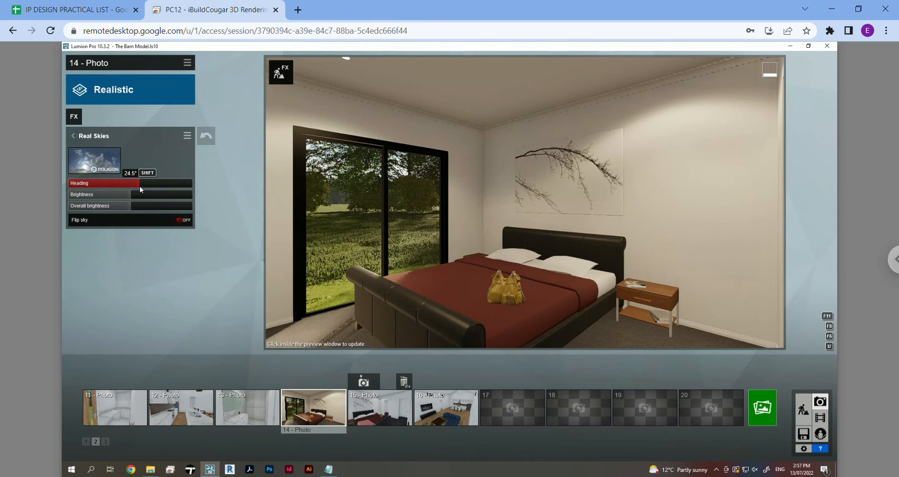
left_click(139, 183)
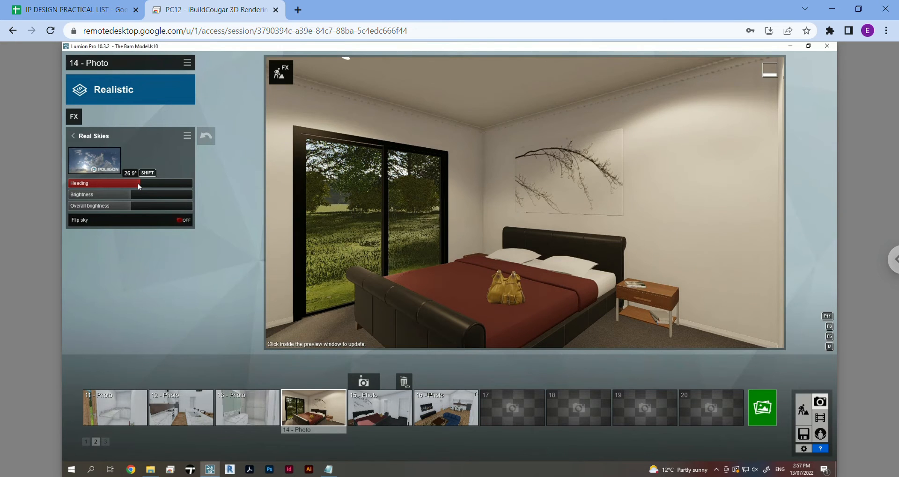
left_click(136, 186)
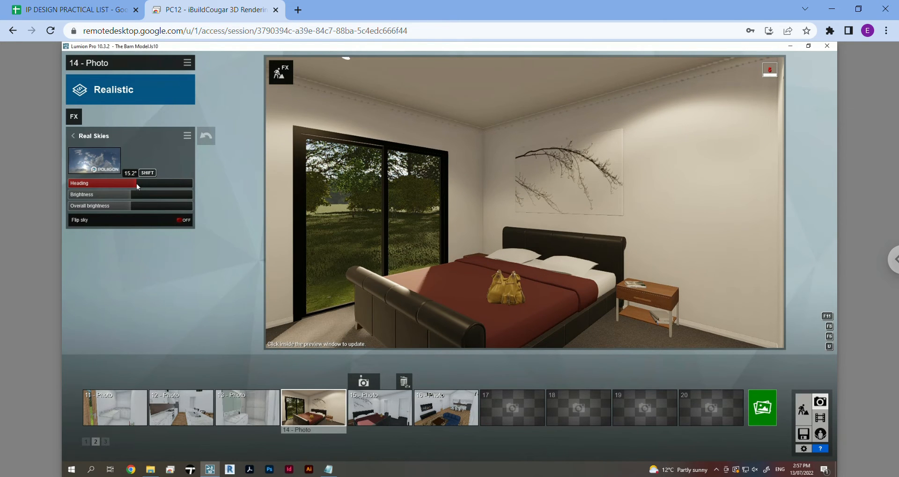
left_click(133, 185)
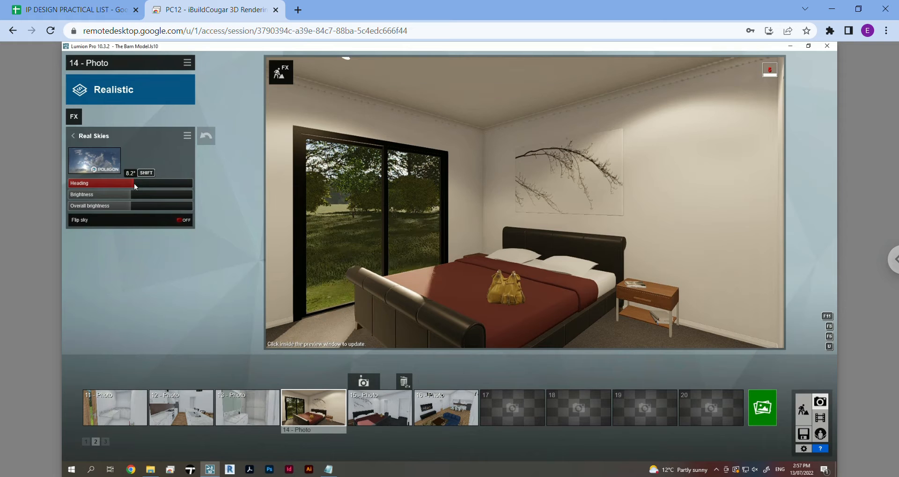
right_click_drag(438, 222, 403, 242)
right_click_drag(485, 205, 480, 224)
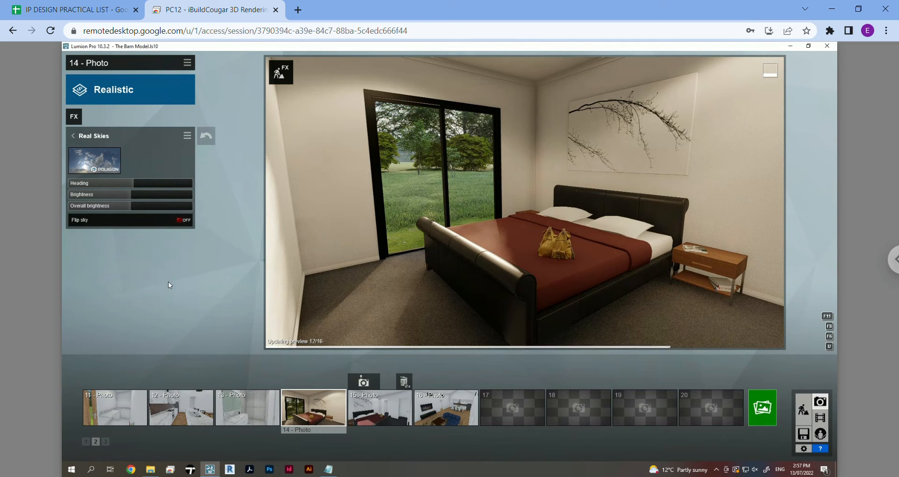
Leave the Real Skies settings, check the available sun effects for 14 - Photo without adding any, and update the preview.
left_click(88, 136)
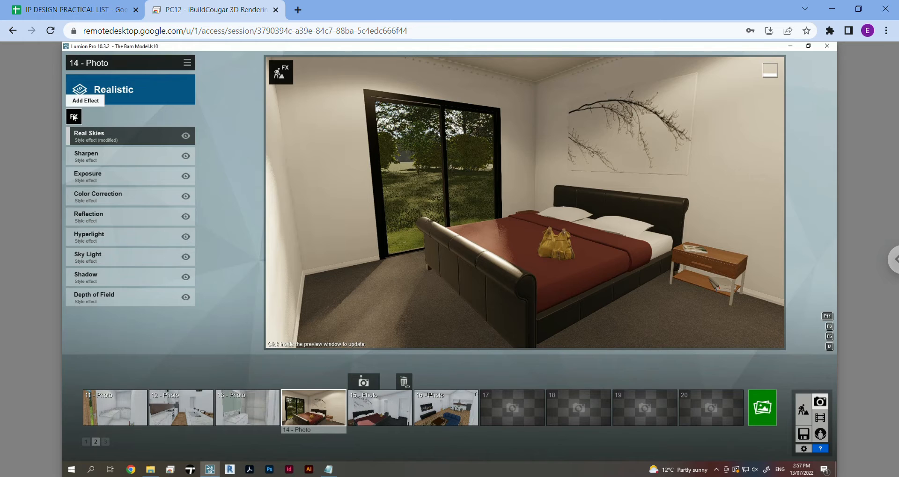
left_click(74, 117)
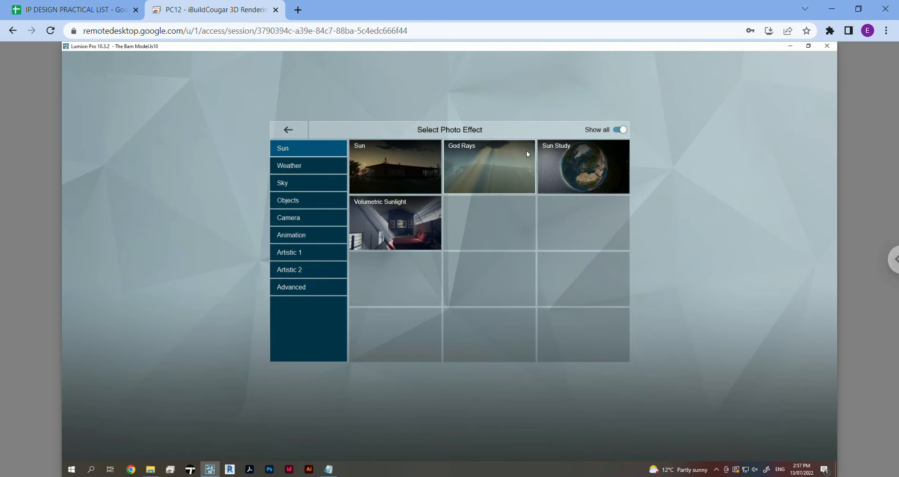
left_click(284, 132)
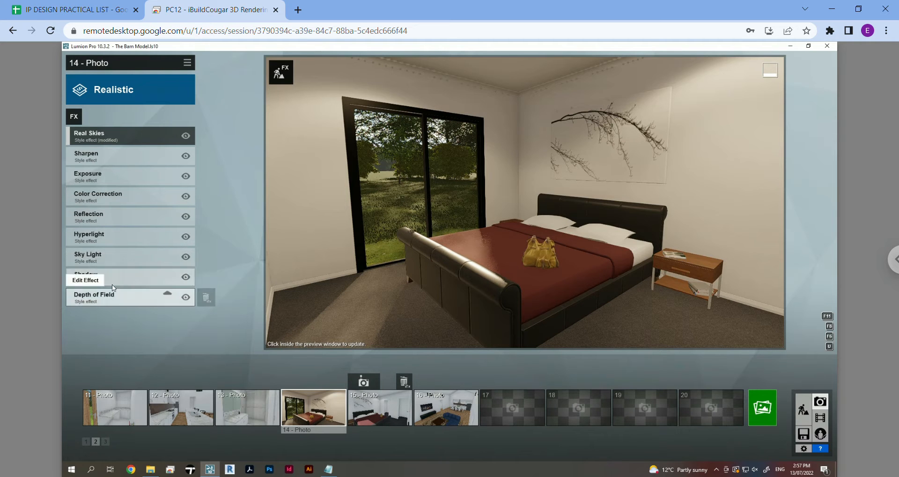
left_click(383, 196)
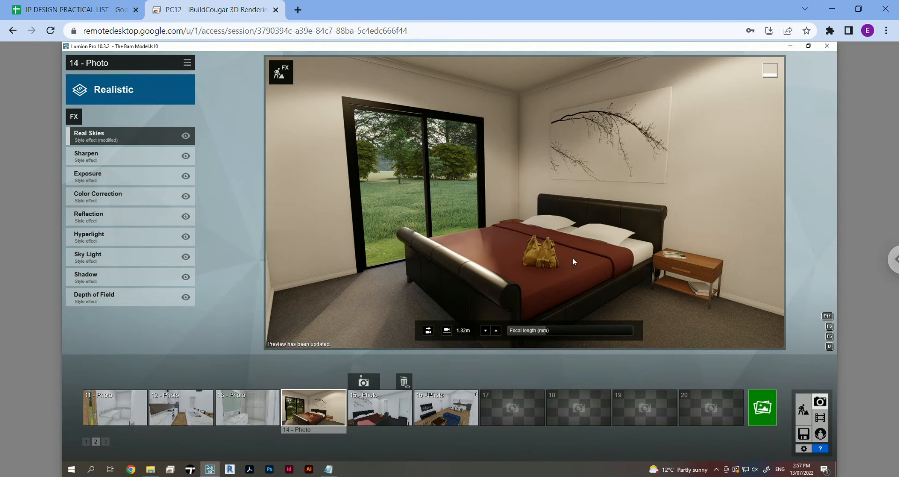
Examine the light settings of the bedroom ceiling spotlight near the glass door in Build mode, and return to 14 - Photo.
right_click_drag(572, 259, 563, 201)
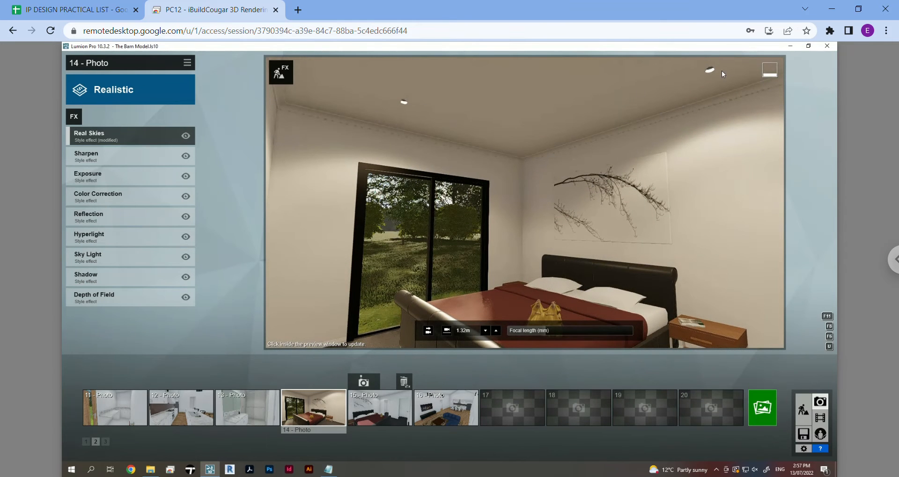
left_click(803, 410)
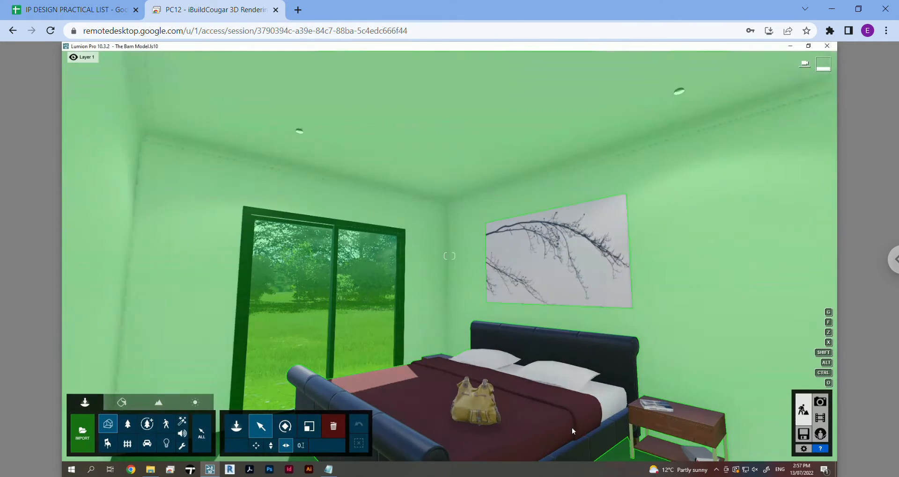
left_click(166, 443)
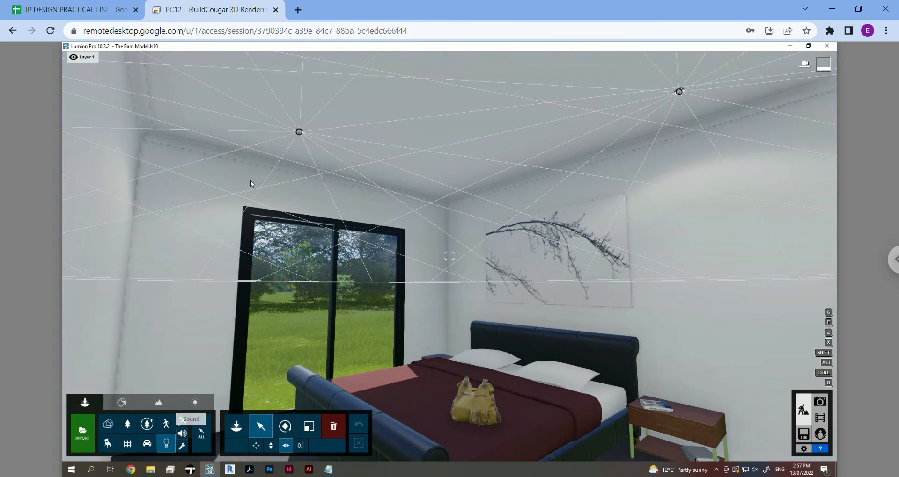
left_click(300, 132)
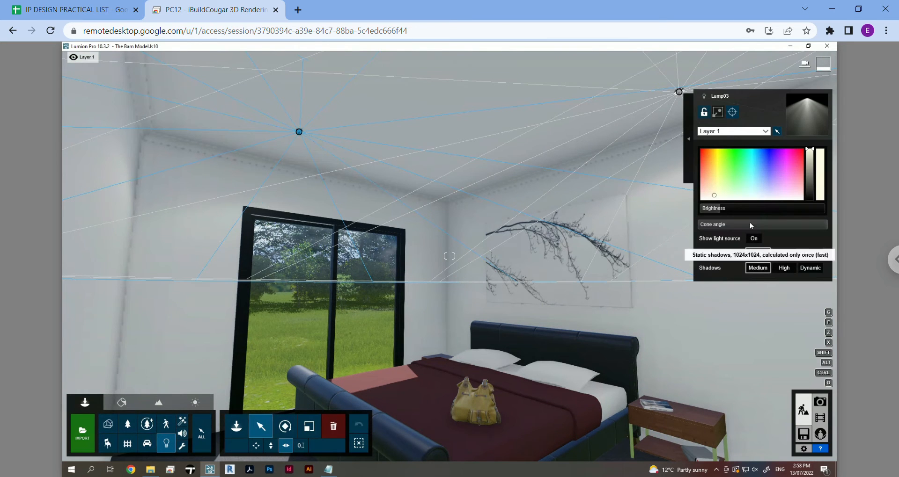
mouse_move(722, 208)
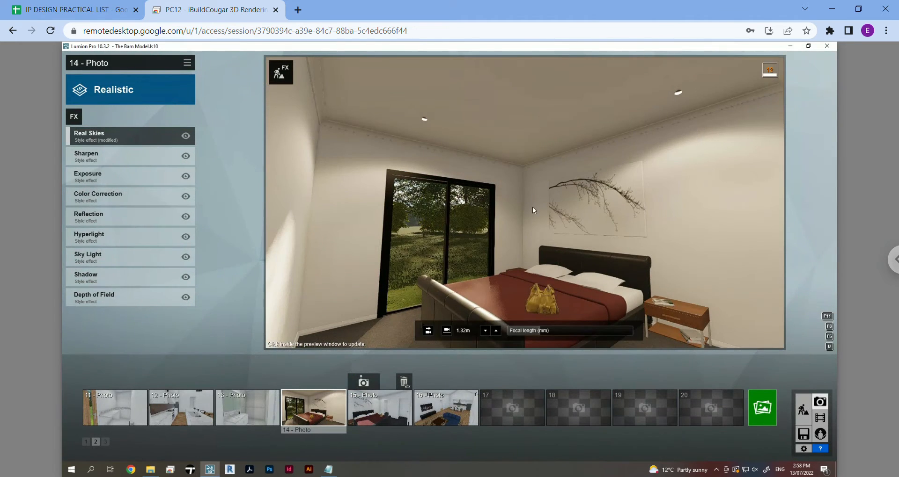
right_click_drag(532, 207, 537, 237)
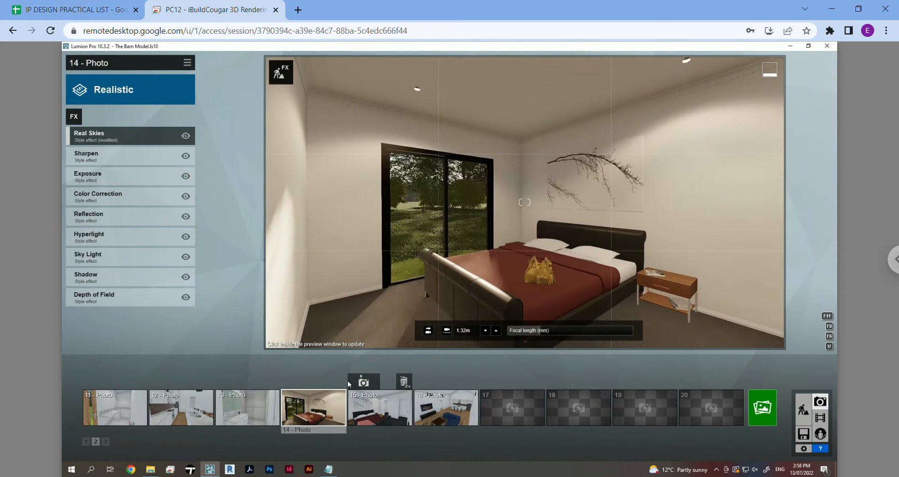
Restore 14 - Photo's saved camera view and look through the photo effects library without adding an effect.
left_click(318, 413)
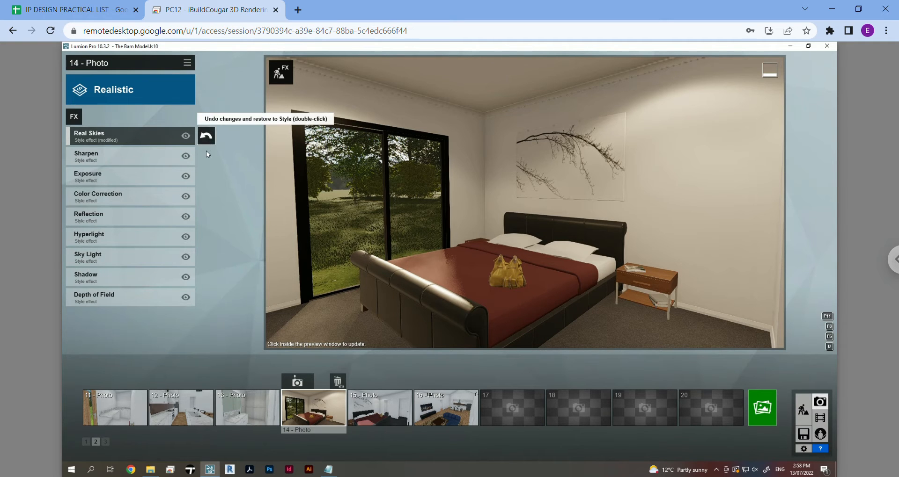
left_click(74, 117)
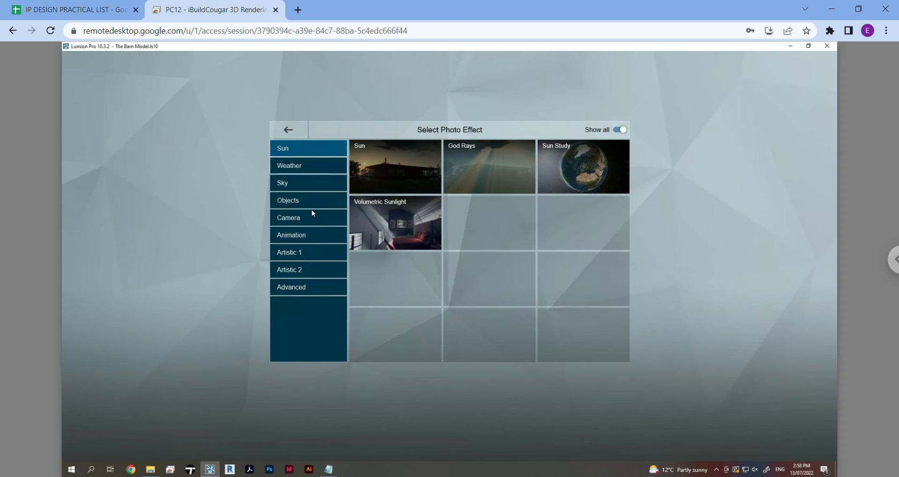
left_click(280, 130)
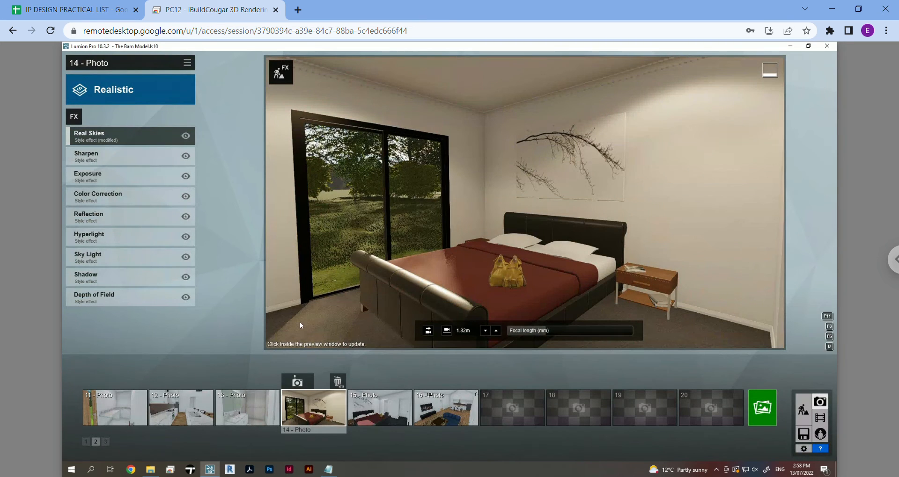
Apply the Realistic style to the bathroom shot 13 - Photo and update its preview.
left_click(252, 417)
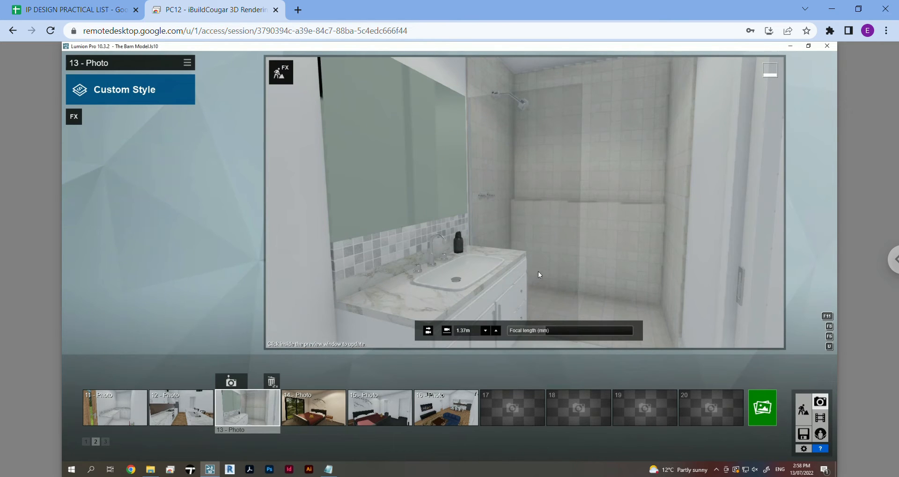
left_click(139, 89)
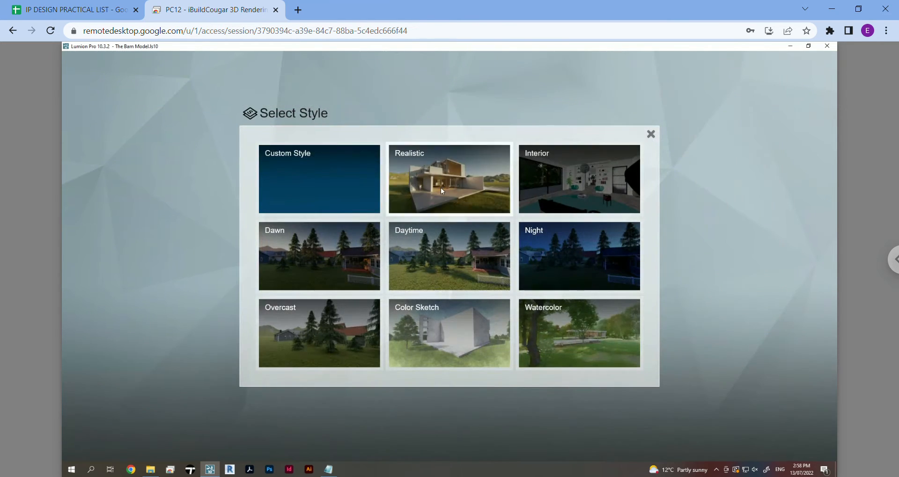
left_click(441, 190)
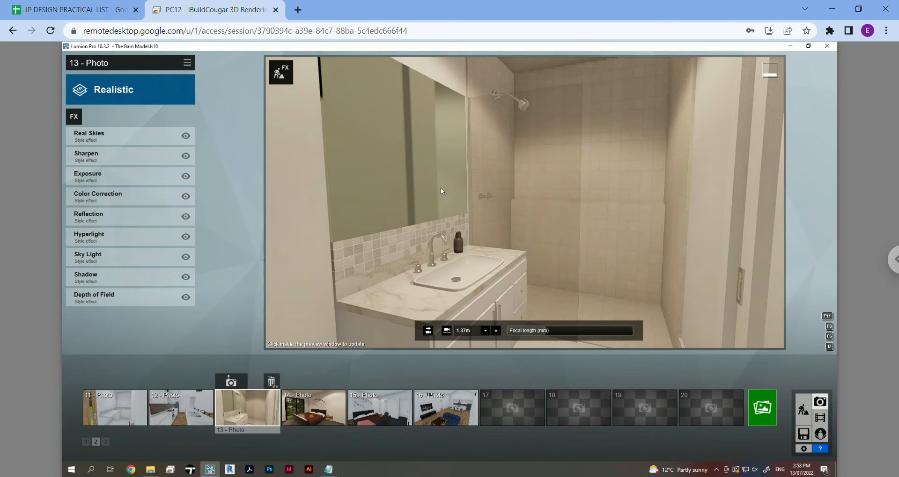
left_click(434, 198)
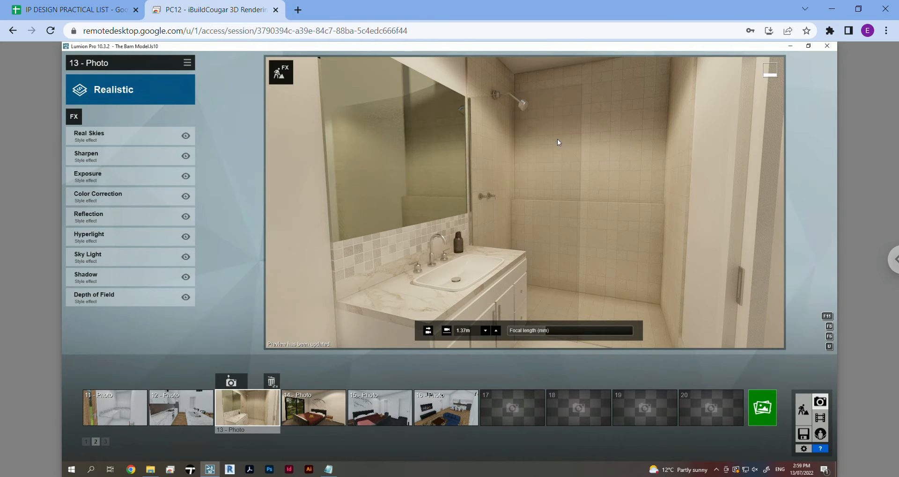
Raise the Brightness of 13 - Photo's Shadow effect to 0.1 and update the preview.
left_click(87, 280)
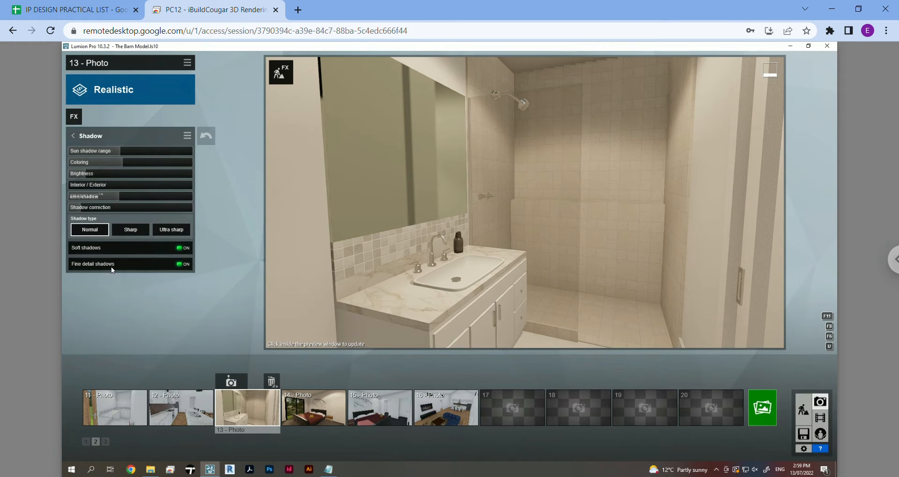
left_click_drag(89, 174, 99, 171)
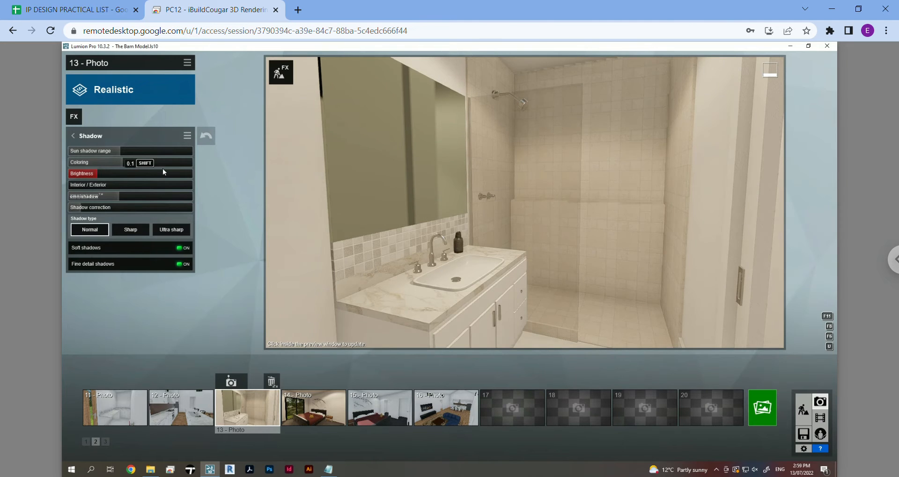
left_click(518, 123)
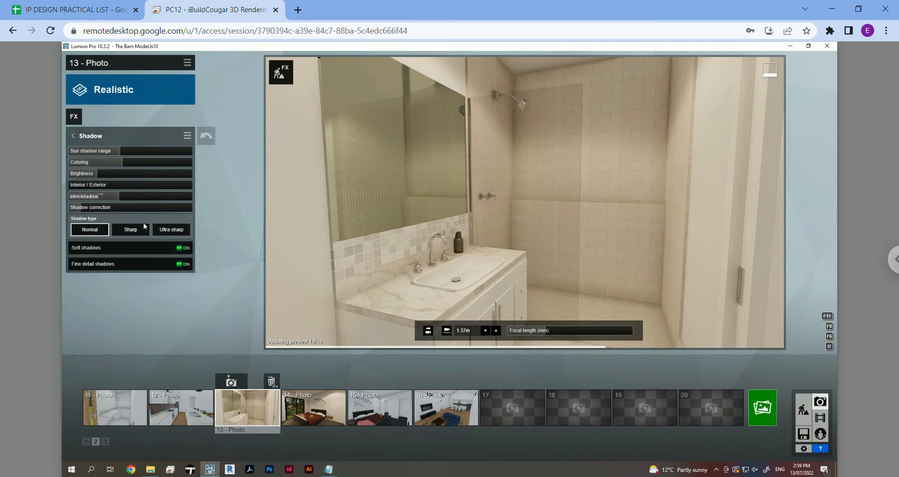
left_click(74, 136)
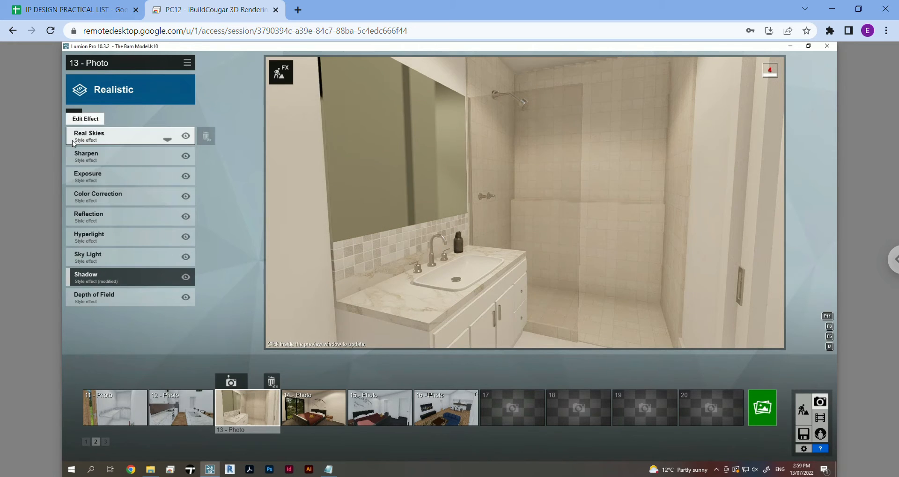
Review 13 - Photo's Color Correction settings and browse the Advanced photo effects without adding one.
left_click(112, 199)
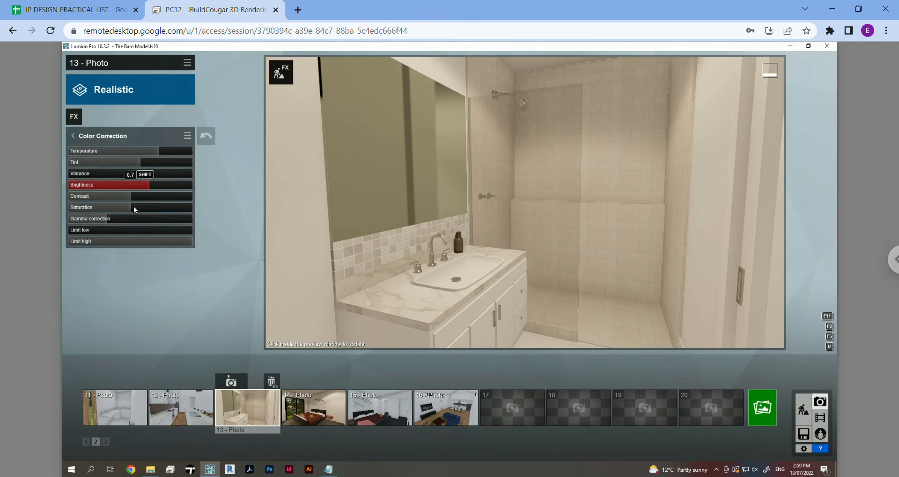
left_click(70, 138)
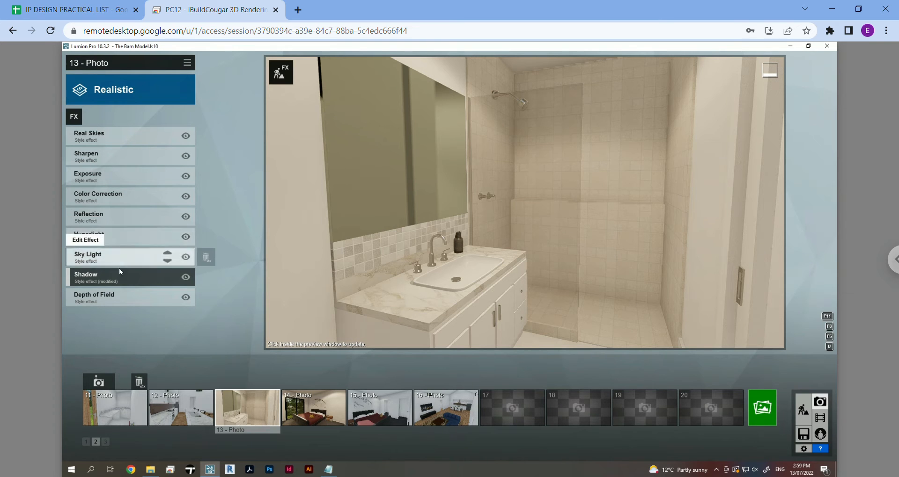
mouse_move(520, 274)
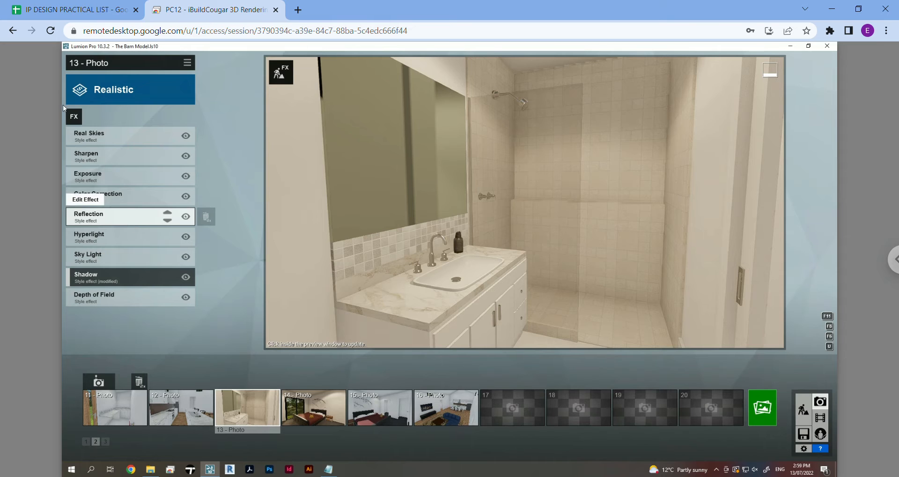
left_click(76, 115)
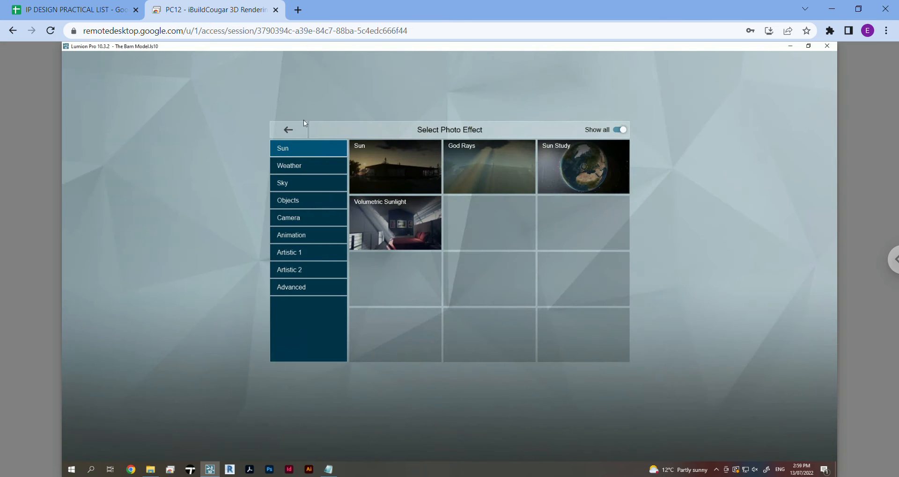
left_click(290, 289)
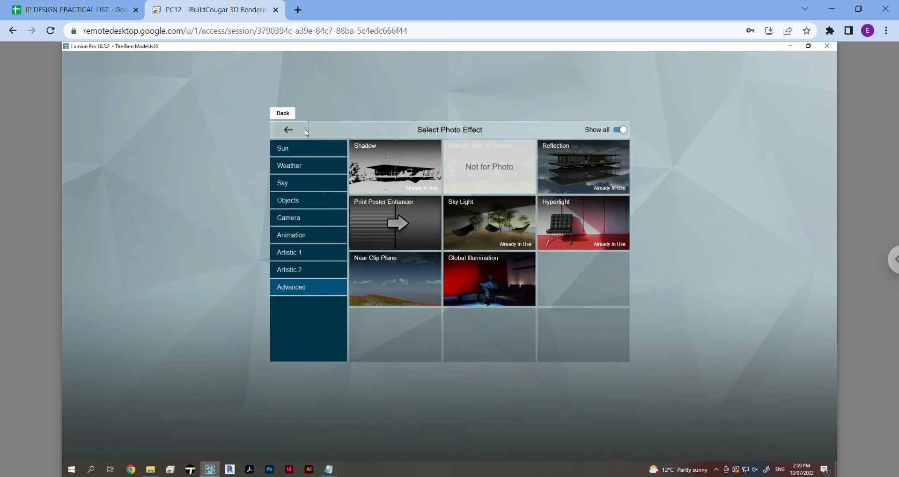
left_click(288, 130)
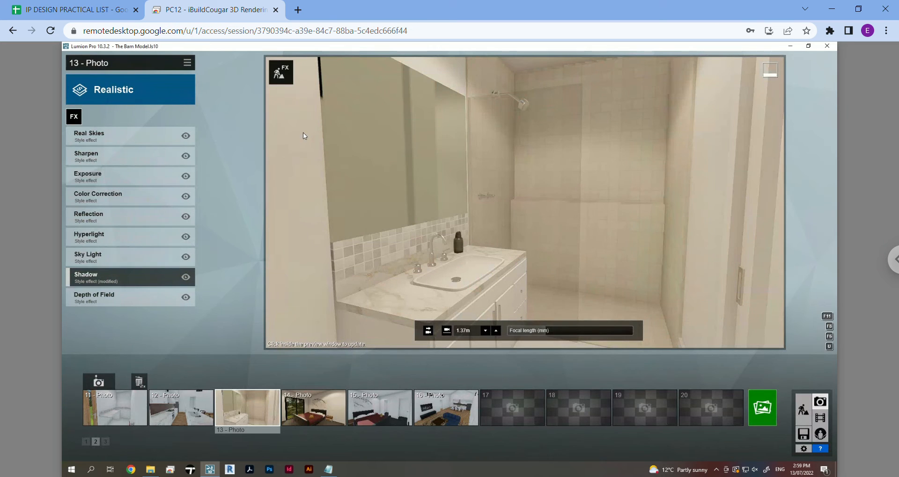
Open the reflection planes editor of 13 - Photo's Reflection effect and add a reflection plane on the bathroom mirror.
left_click(84, 218)
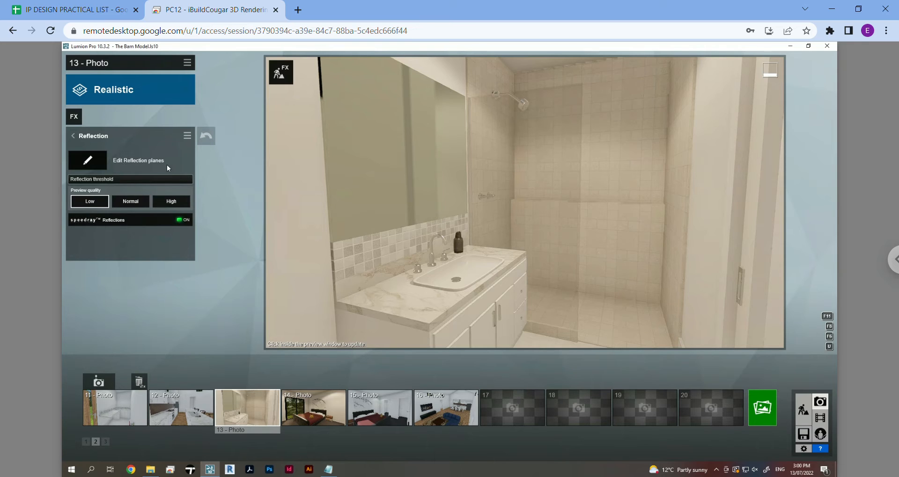
left_click(97, 161)
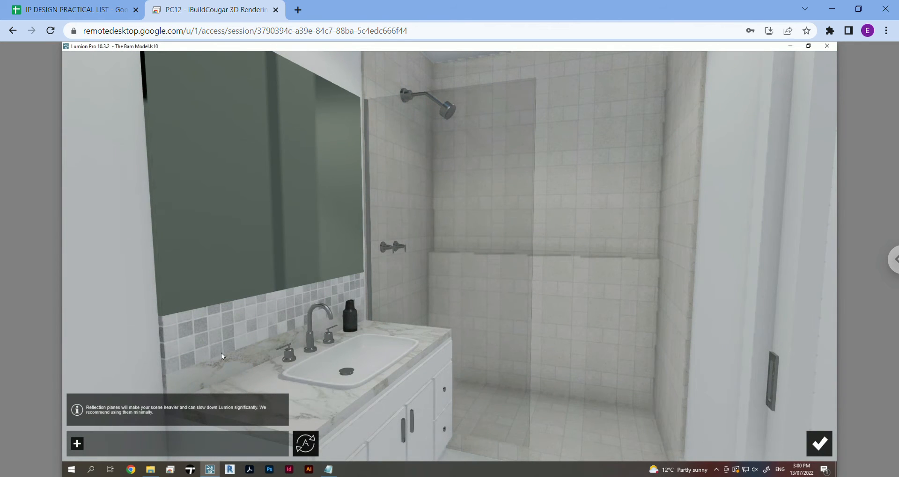
left_click(77, 445)
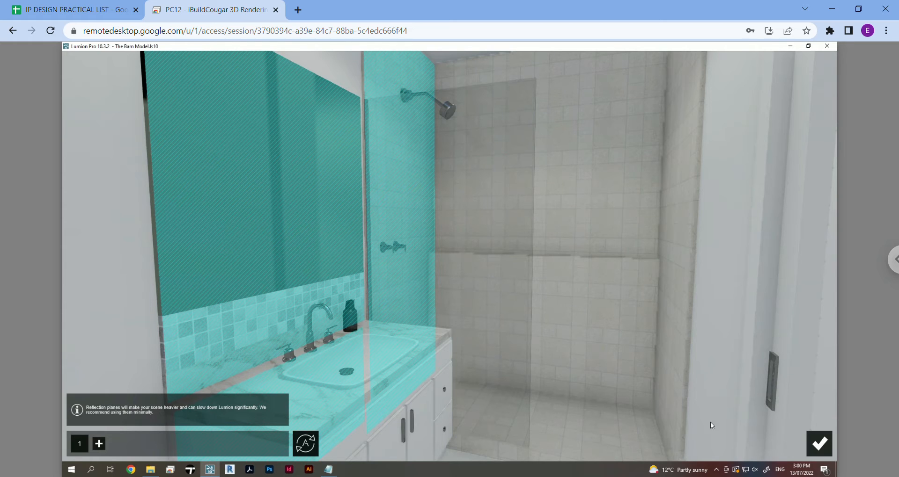
Confirm the bathroom mirror's reflection plane, set the Reflection preview quality to High and update the preview of 13 - Photo.
left_click(820, 445)
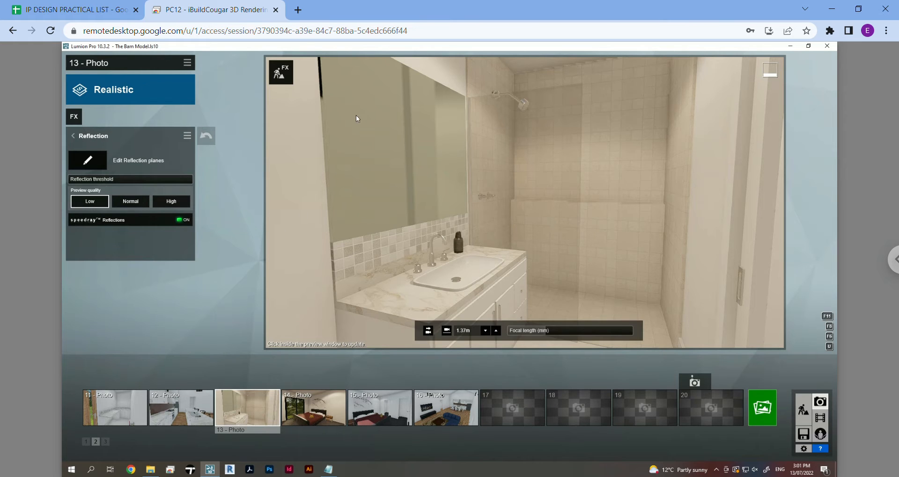
left_click(374, 190)
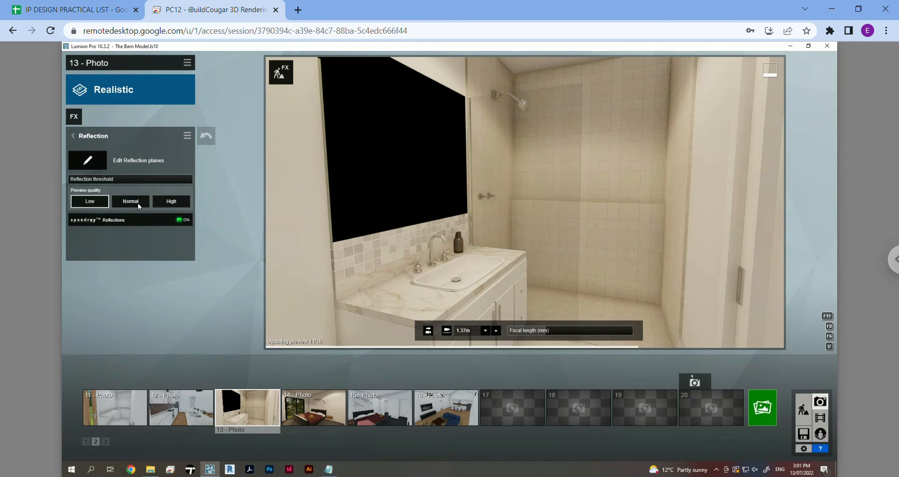
left_click(163, 202)
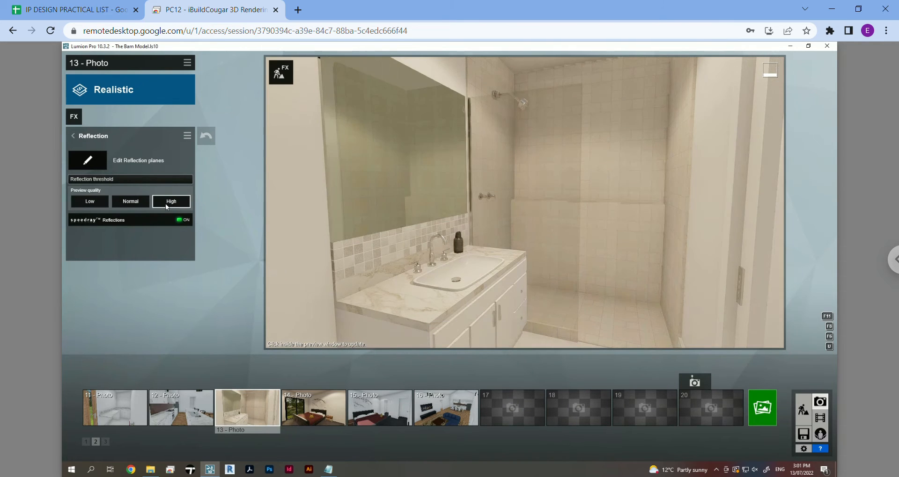
left_click(392, 218)
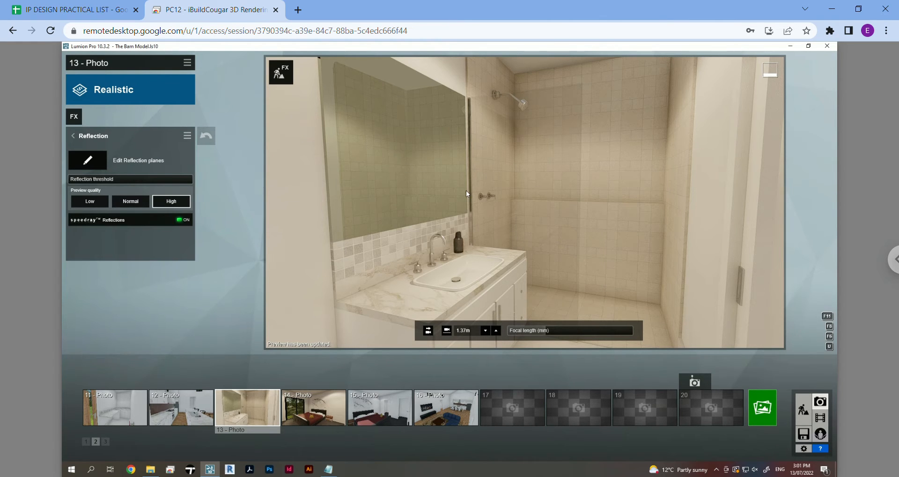
Examine the mirror's reflection from several angles around the bathroom, ending back at the stored view of 13 - Photo.
key("a")
key("w")
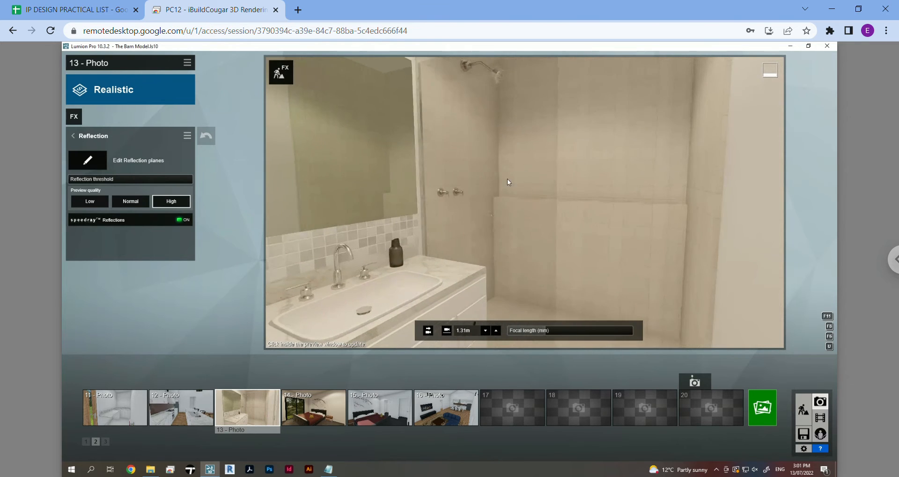
right_click_drag(506, 179, 327, 183)
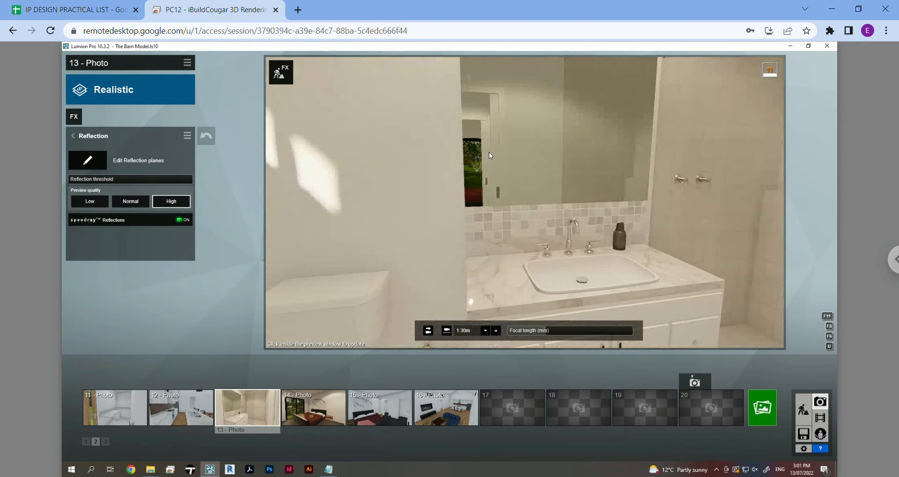
right_click_drag(489, 153, 381, 133)
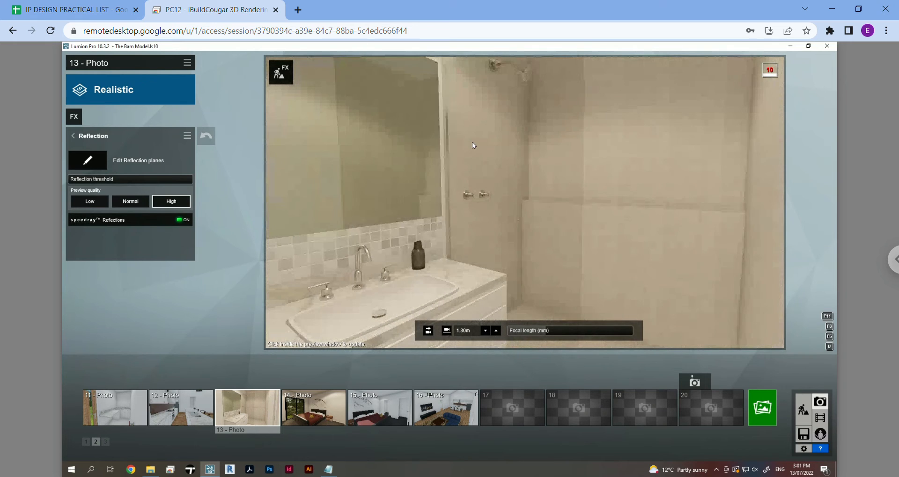
right_click_drag(491, 140, 538, 167)
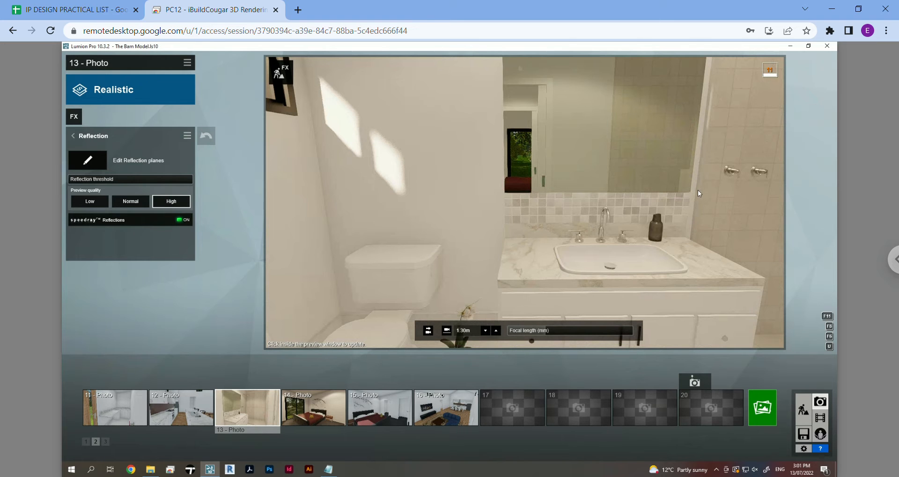
key("q")
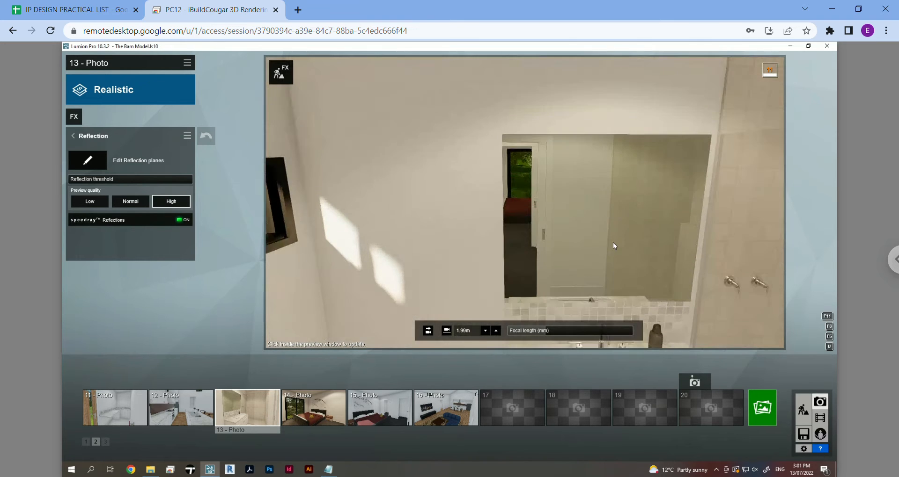
right_click_drag(606, 275, 555, 278)
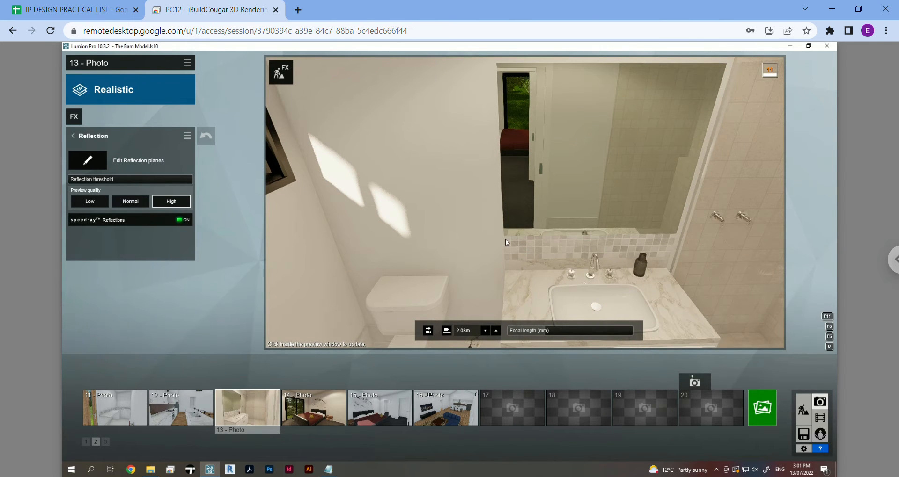
right_click_drag(594, 198, 686, 194)
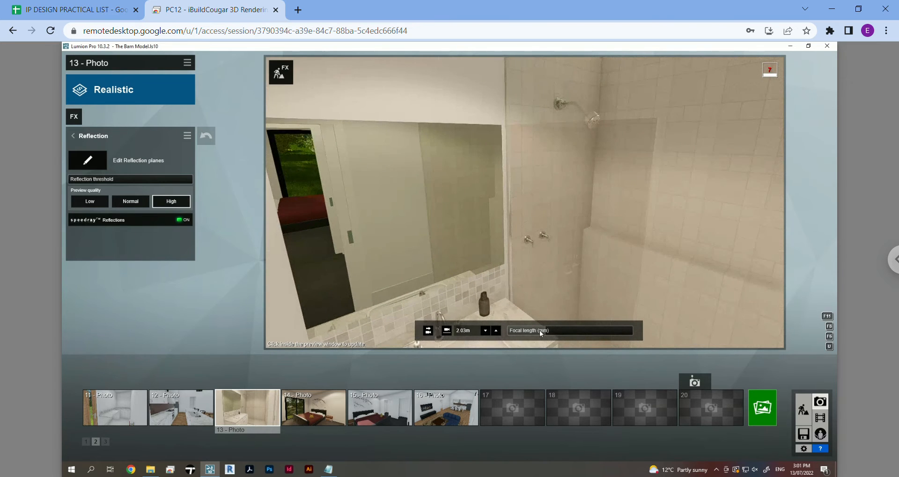
key("s")
key("a")
key("e")
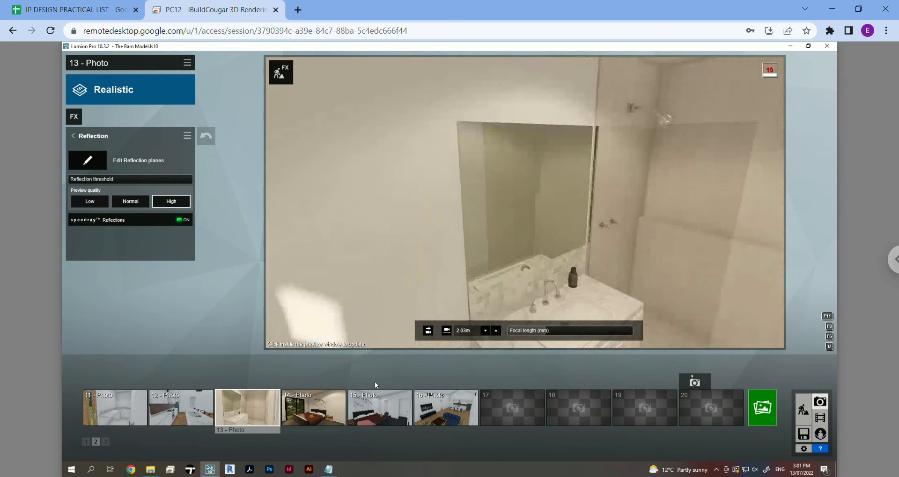
left_click(246, 406)
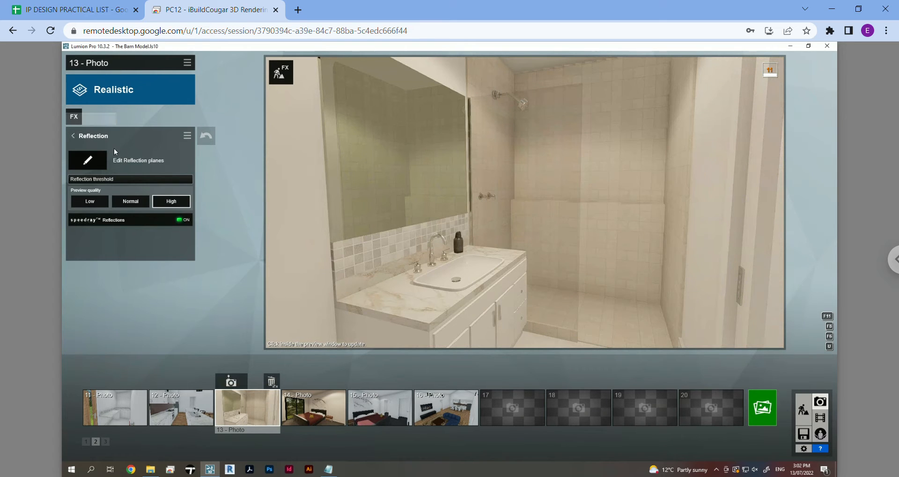
Render the current shot 13 - Photo at Desktop size 1920x1080 and save it as the JPG file Mirror in the Renders folder.
left_click(761, 412)
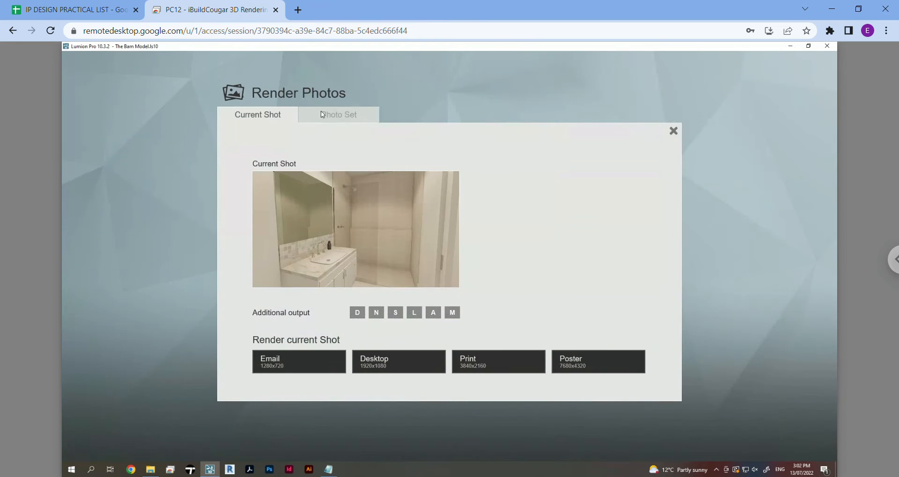
left_click(388, 364)
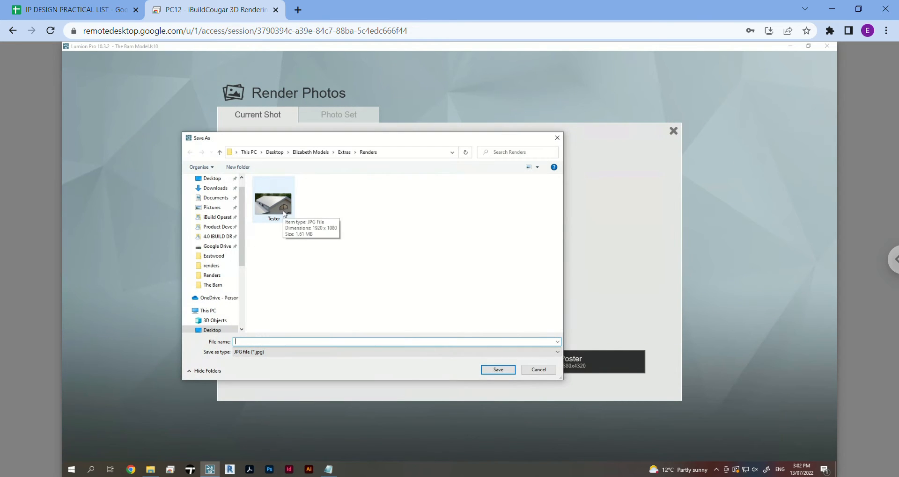
type("Mirror")
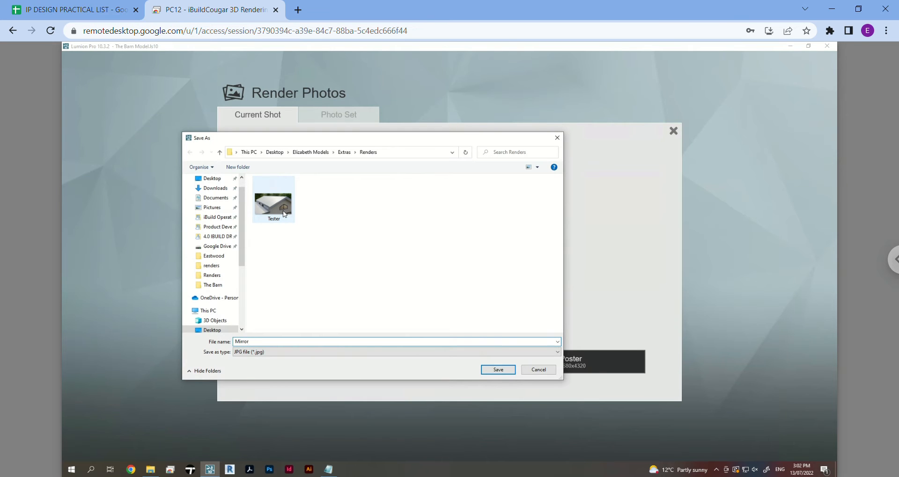
key("Return")
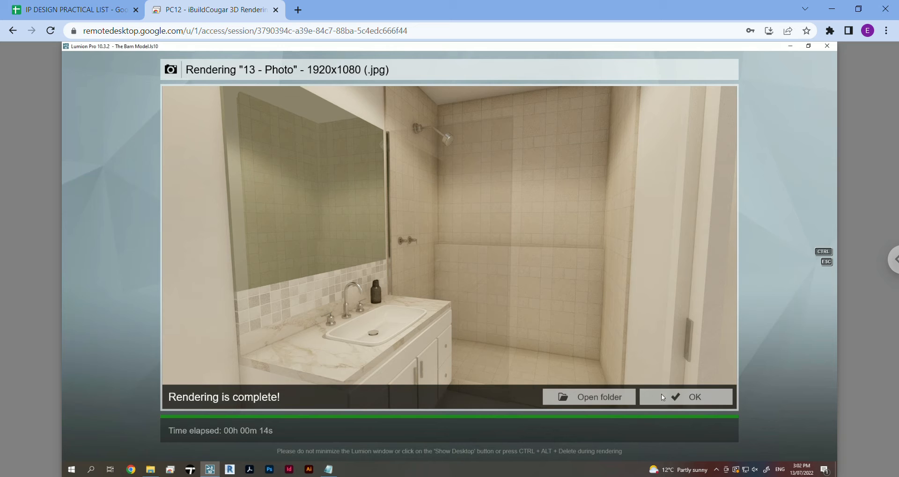
left_click(661, 395)
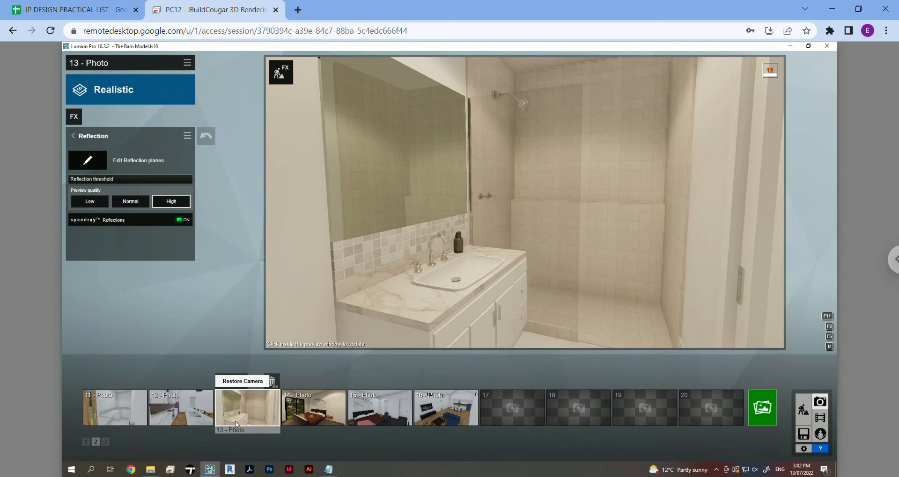
Look at the effects list of the bedroom shot 14 - Photo and compare it with the list of 13 - Photo.
left_click(323, 411)
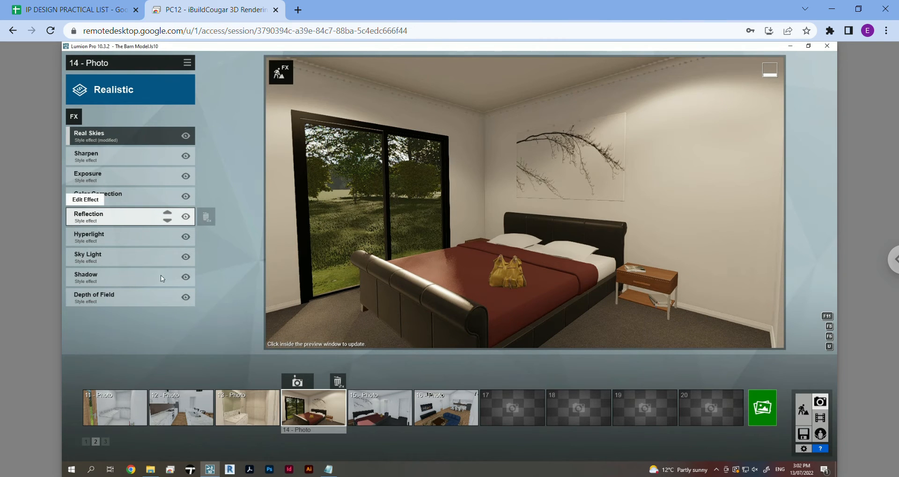
left_click(247, 418)
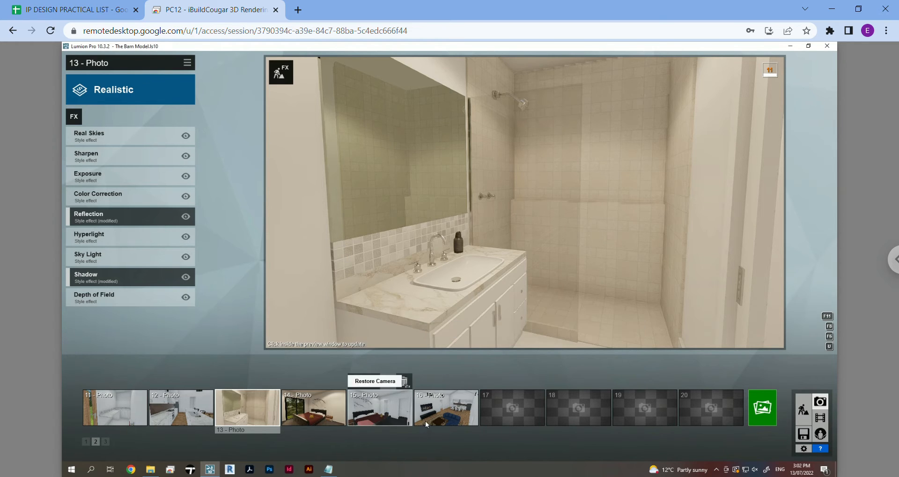
mouse_move(187, 418)
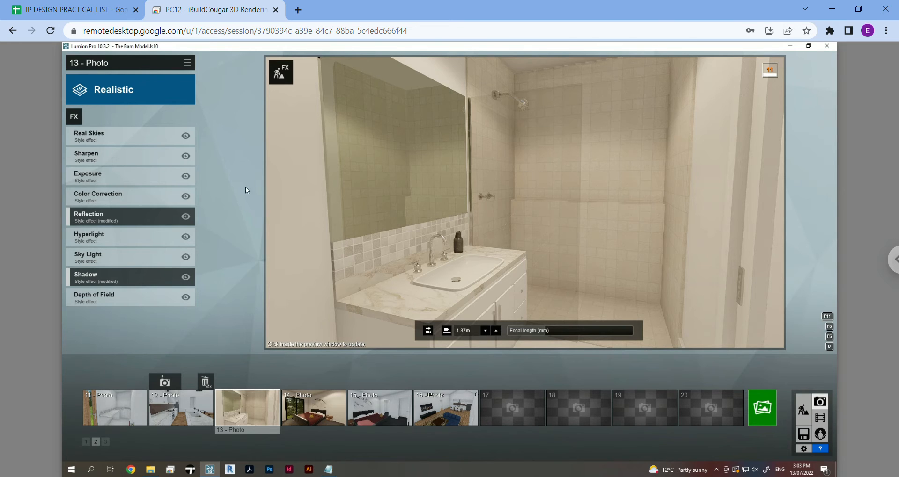
mouse_move(197, 199)
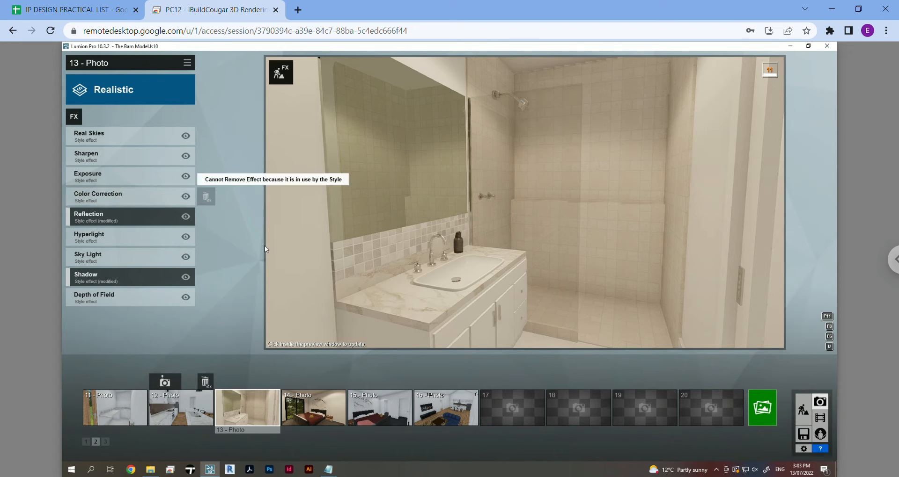
Revisit the reflection planes of 13 - Photo's Reflection effect and set a low Reflection threshold.
left_click(85, 219)
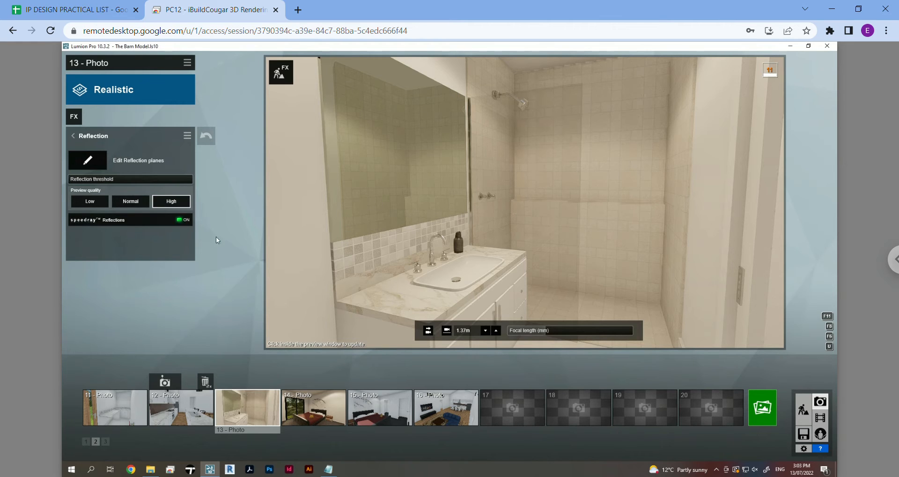
left_click(79, 157)
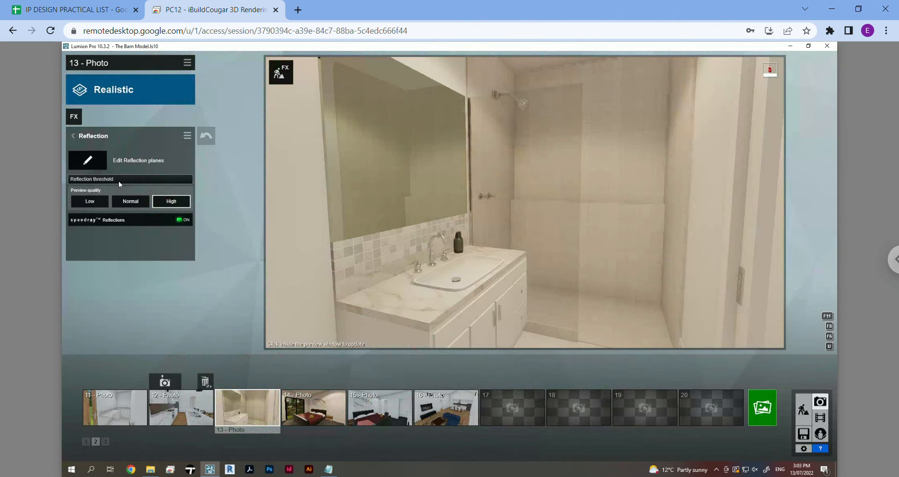
mouse_move(83, 179)
left_click(80, 180)
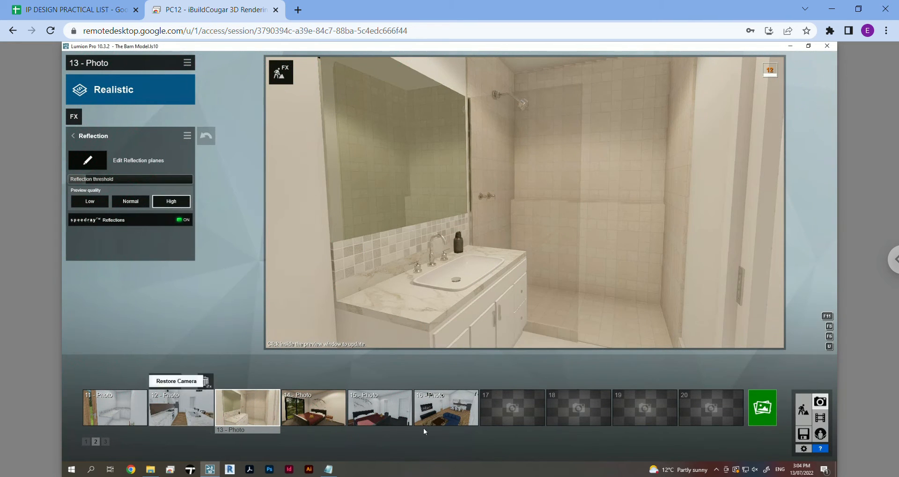
Starting from 16 - Photo, frame an exterior view along the glazed wall with the bedroom sliding door and store it in slot 17.
left_click(445, 417)
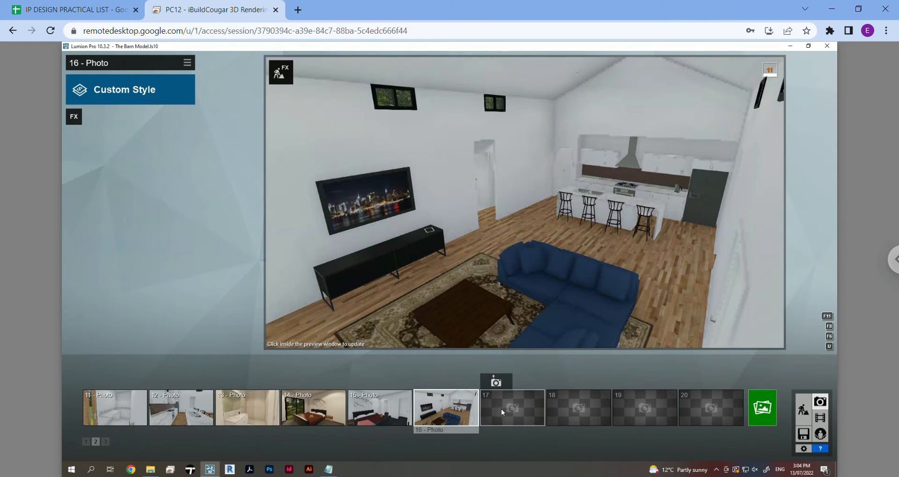
key("s")
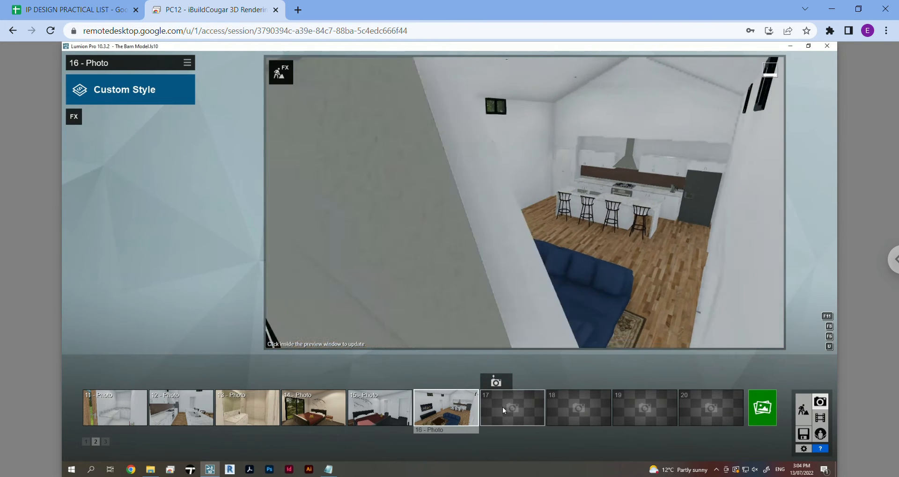
key("s")
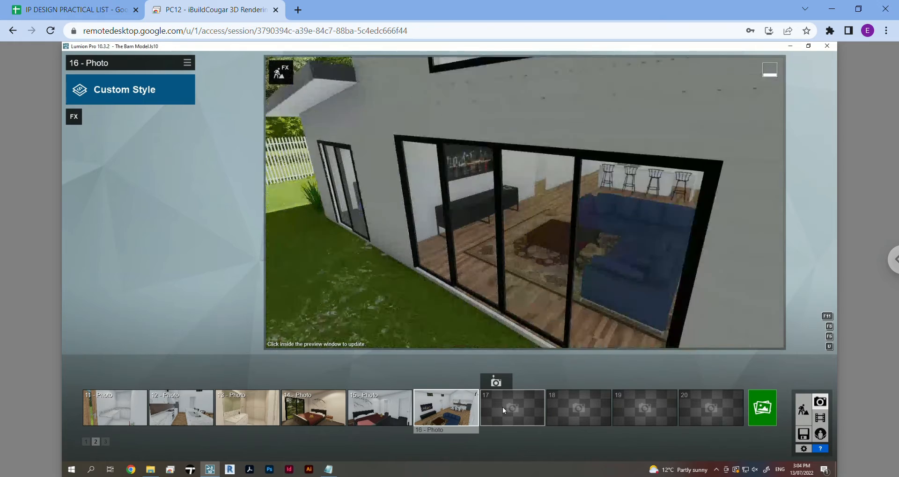
key("s")
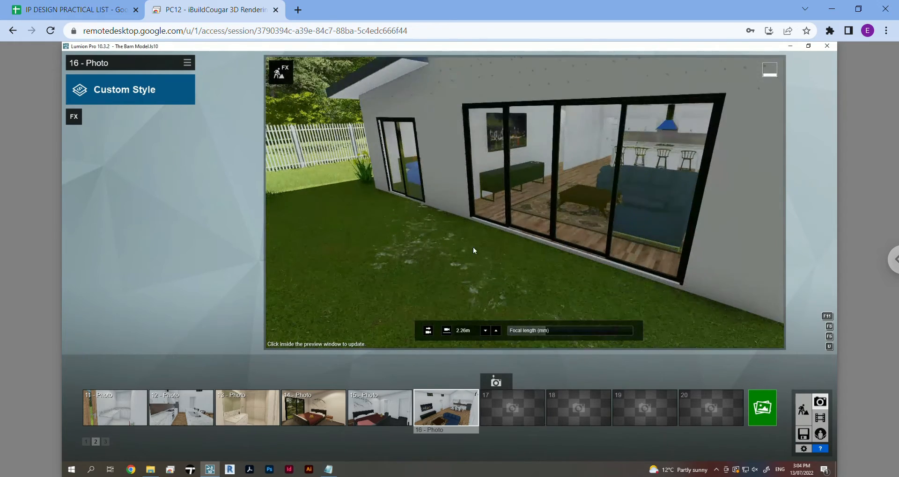
key("d")
right_click_drag(497, 184, 571, 173)
key("a")
key("a")
key("a")
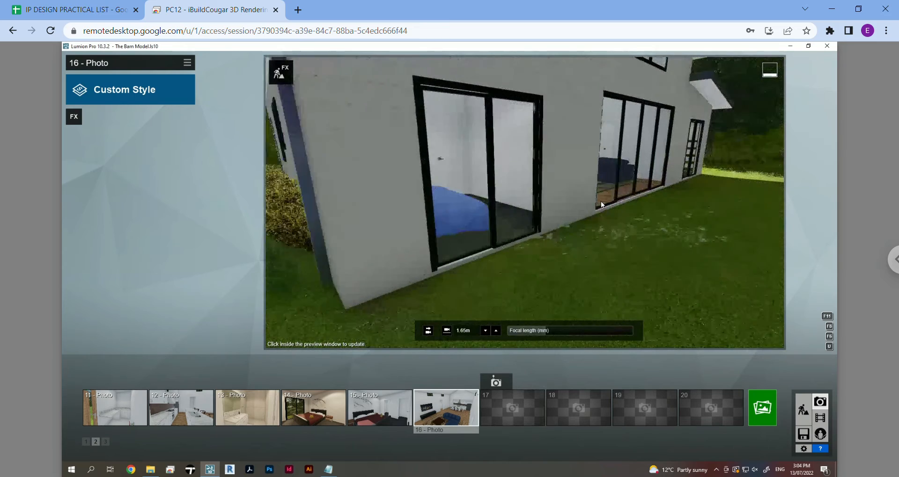
right_click_drag(633, 160, 645, 135)
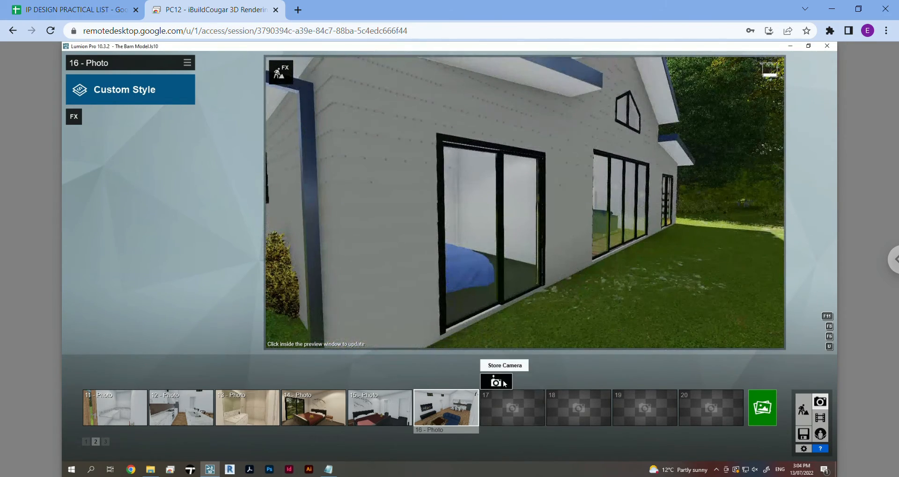
left_click(496, 382)
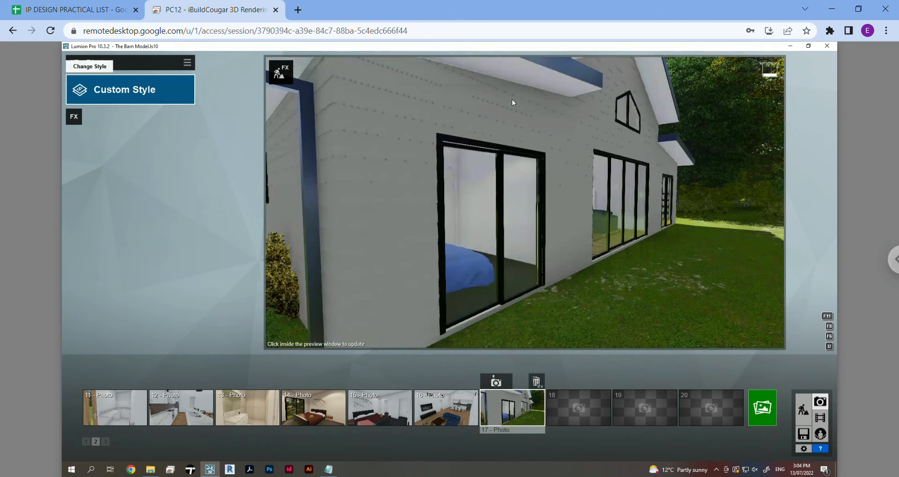
Apply the Realistic style to 17 - Photo and increase the Real Skies Heading so that sunlight falls on the glazed wall.
left_click(114, 92)
left_click(444, 188)
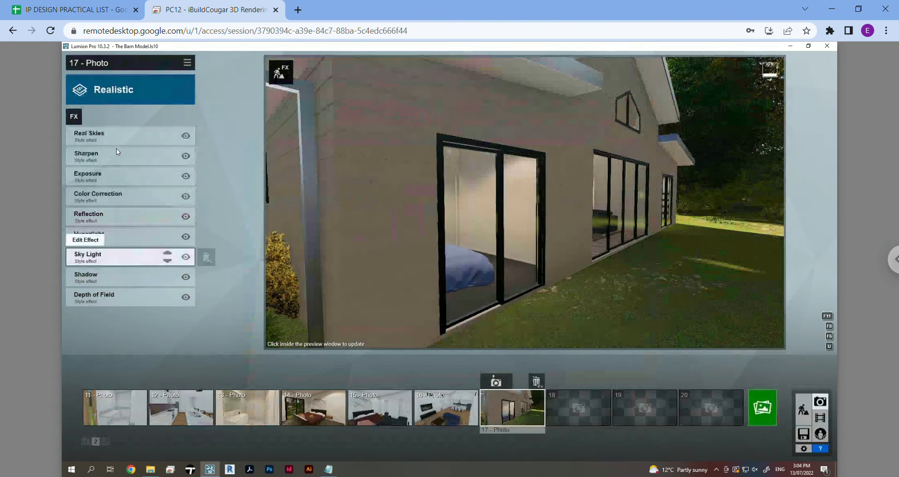
left_click(111, 131)
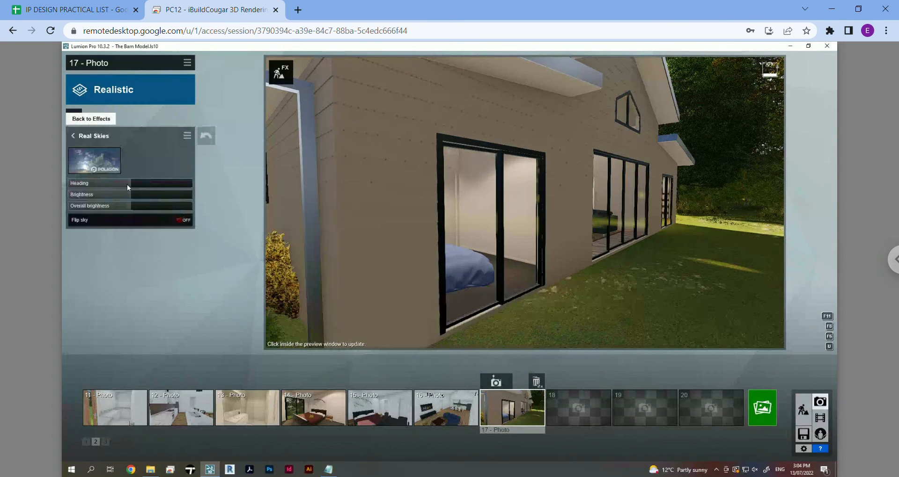
left_click(171, 183)
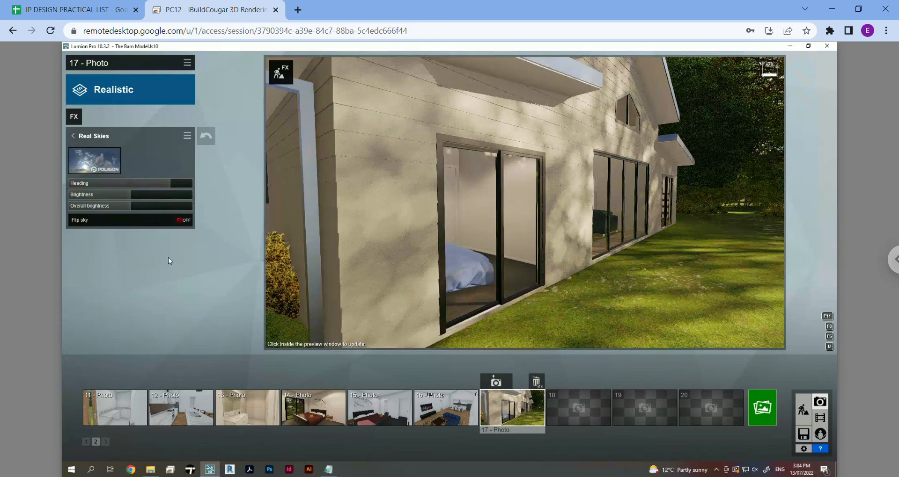
Reframe 17 - Photo's preview closer to the bedroom sliding door, looking along the glazed wall from a camera height of about 1.09 m.
right_click_drag(595, 248, 591, 255)
key("w")
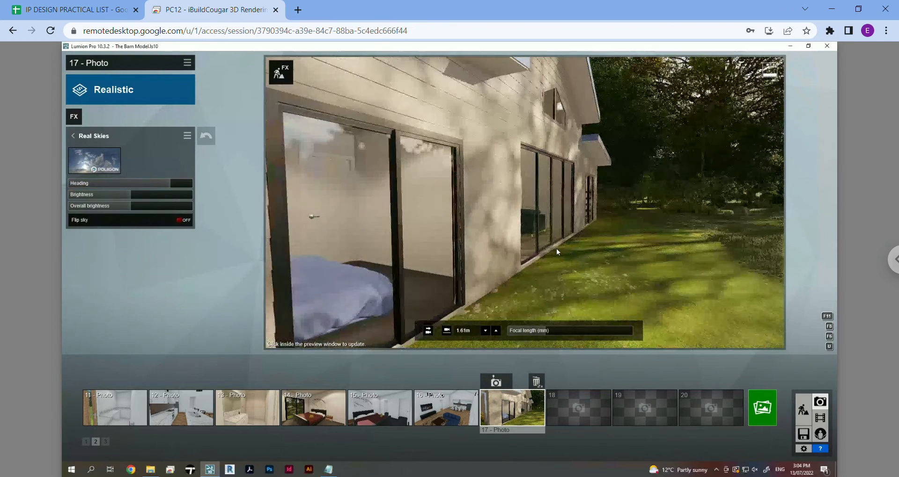
key("w")
key("a")
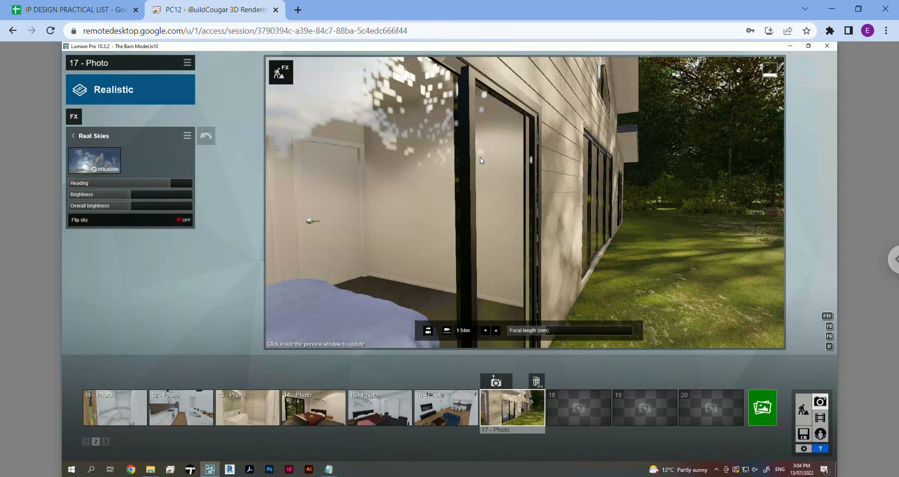
key("s")
key("d")
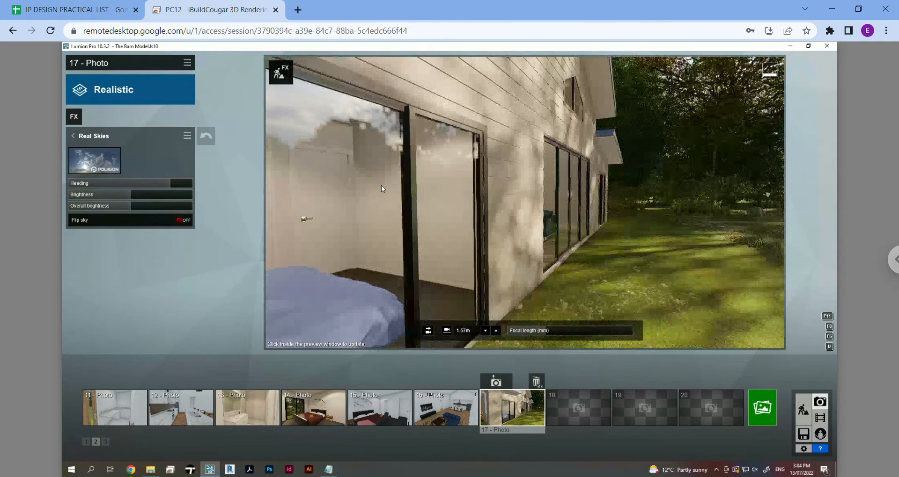
key("e")
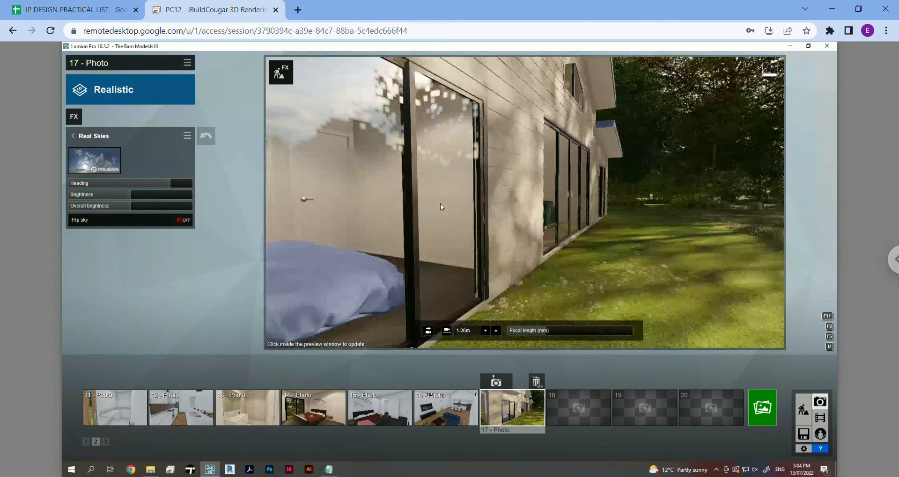
key("a")
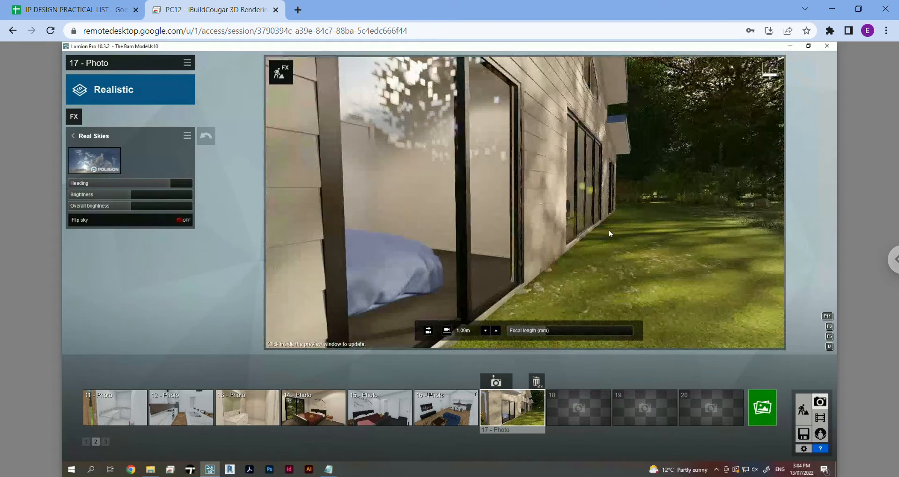
right_click_drag(619, 196, 609, 196)
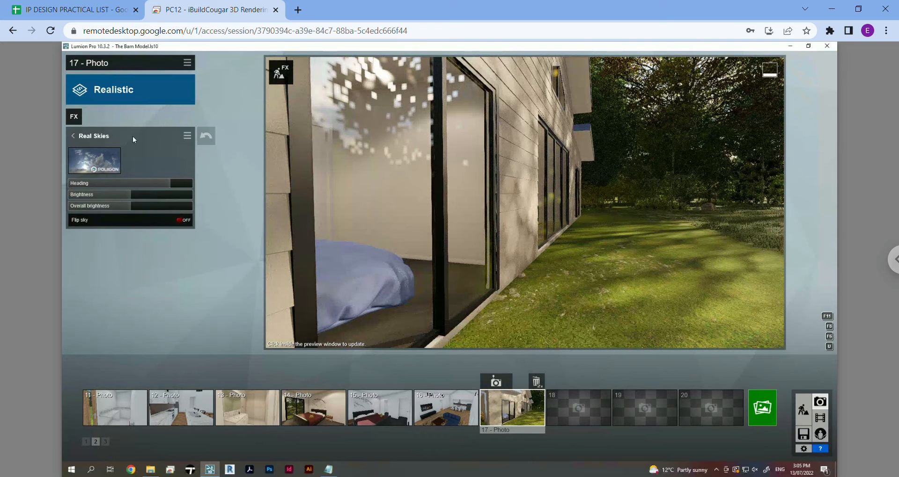
Add a reflection plane on the bedroom sliding door's glass in 17 - Photo's Reflection effect.
left_click(71, 133)
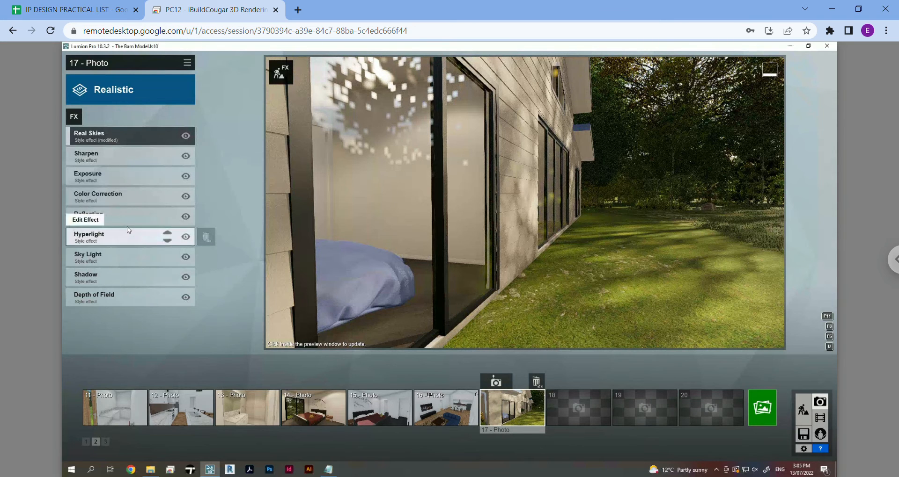
left_click(100, 221)
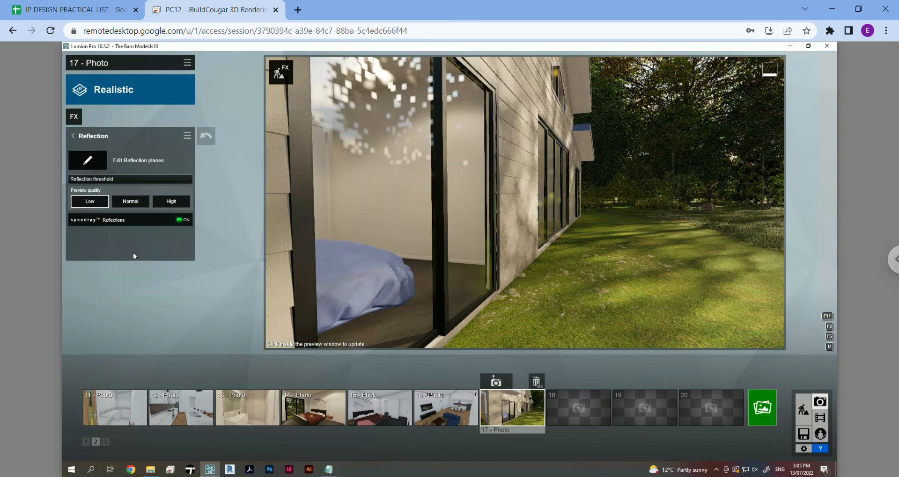
left_click(88, 160)
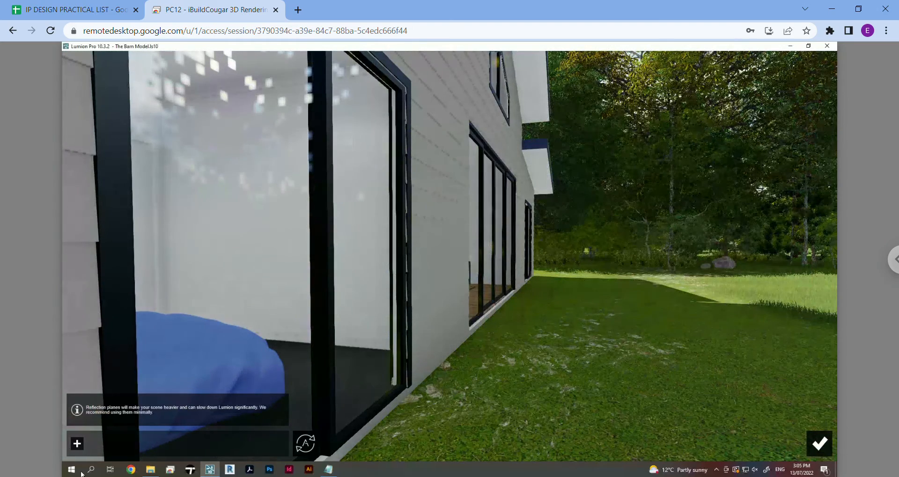
left_click(77, 443)
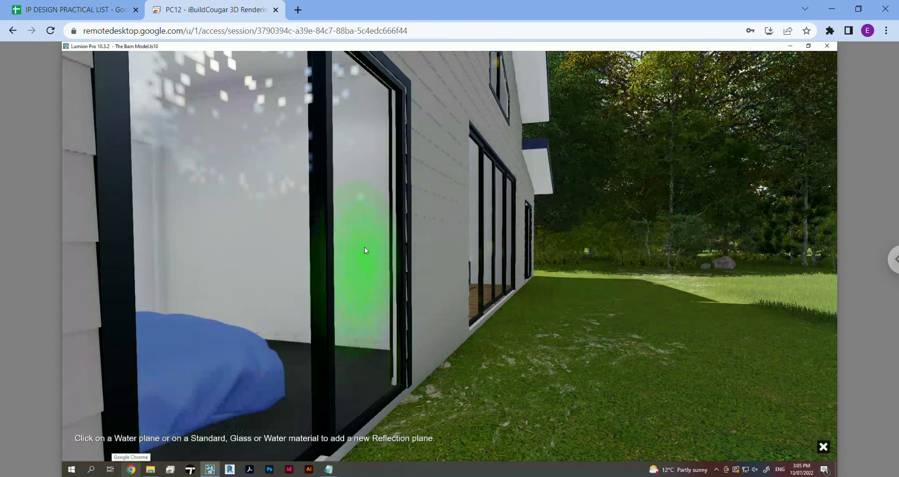
left_click(338, 421)
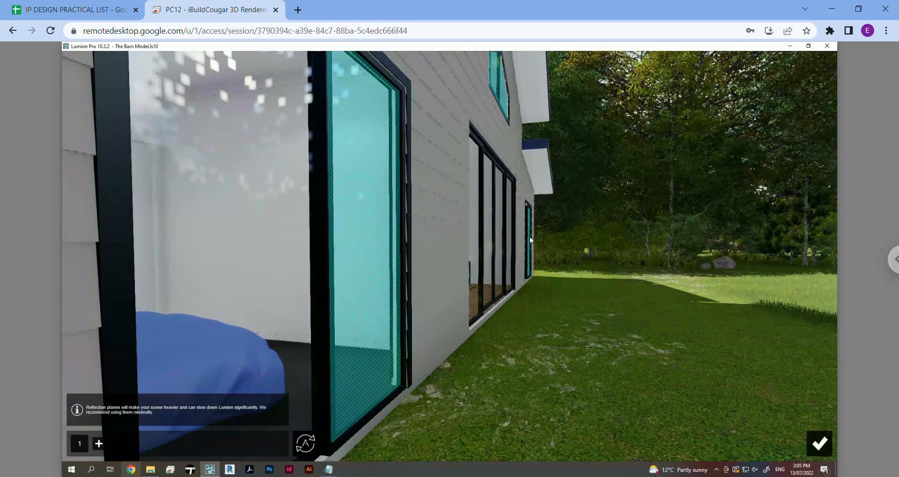
left_click(819, 444)
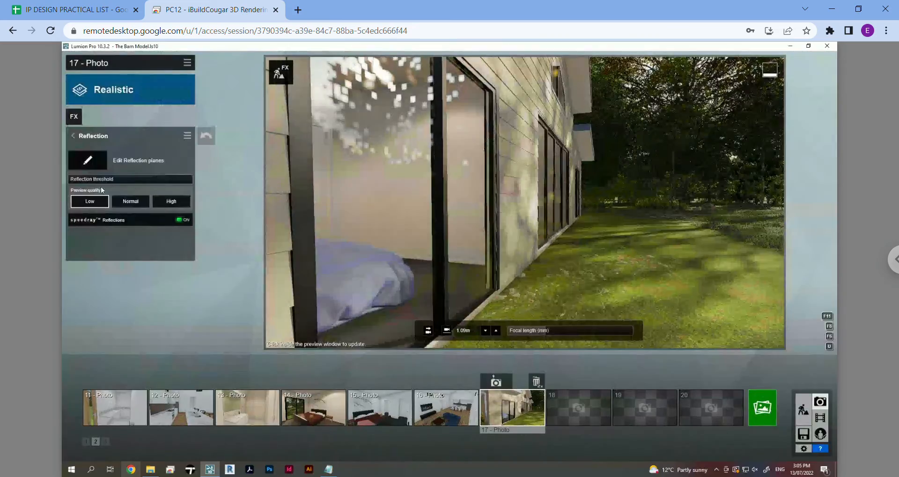
Raise the Reflection threshold so the plane covers the whole glazed wall, set Preview quality to High, and update the preview.
mouse_move(85, 179)
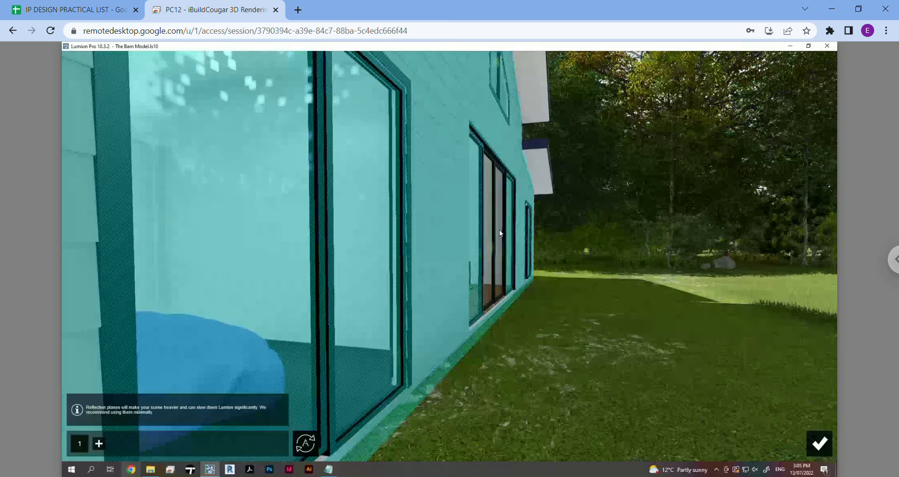
left_click(820, 444)
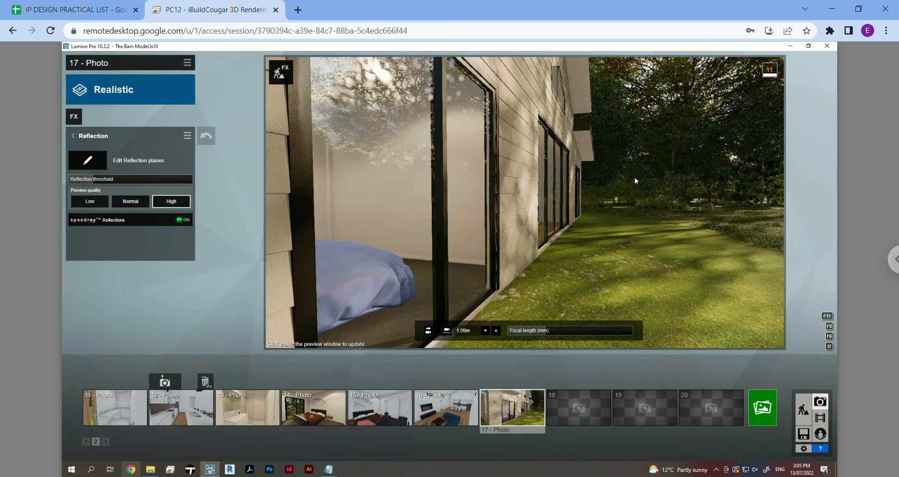
left_click(384, 296)
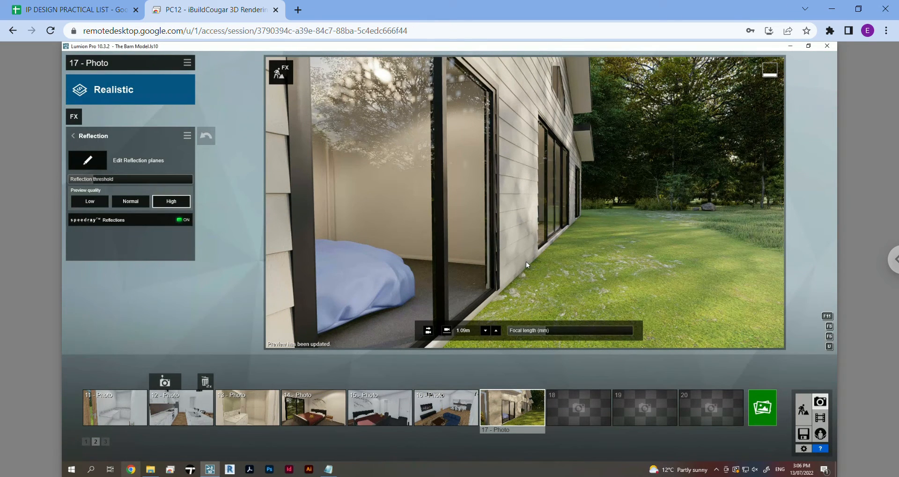
Move the camera inside to the kitchen and frame the cooktop, oven and brown splashback at an angle.
key("w")
right_click_drag(505, 209, 513, 172)
key("q")
key("w")
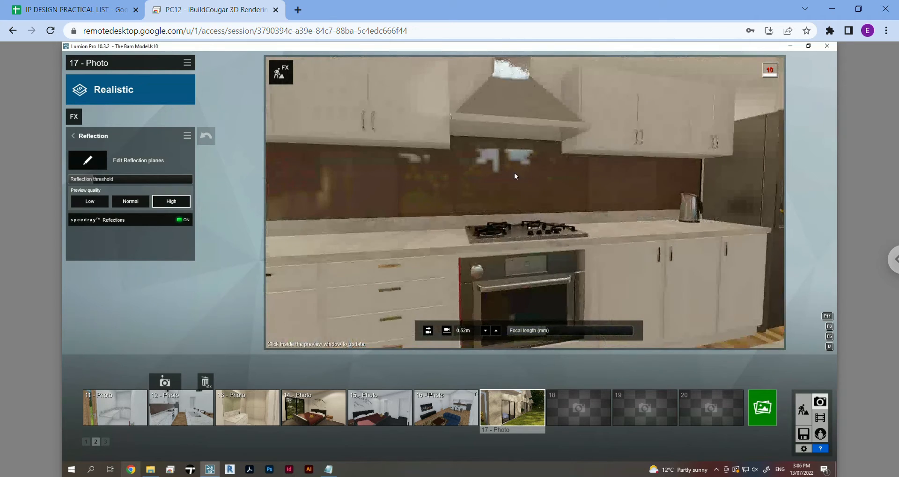
key("d")
mouse_move(426, 181)
right_mouse_down()
mouse_move(585, 176)
mouse_move(405, 178)
mouse_move(417, 179)
right_mouse_up()
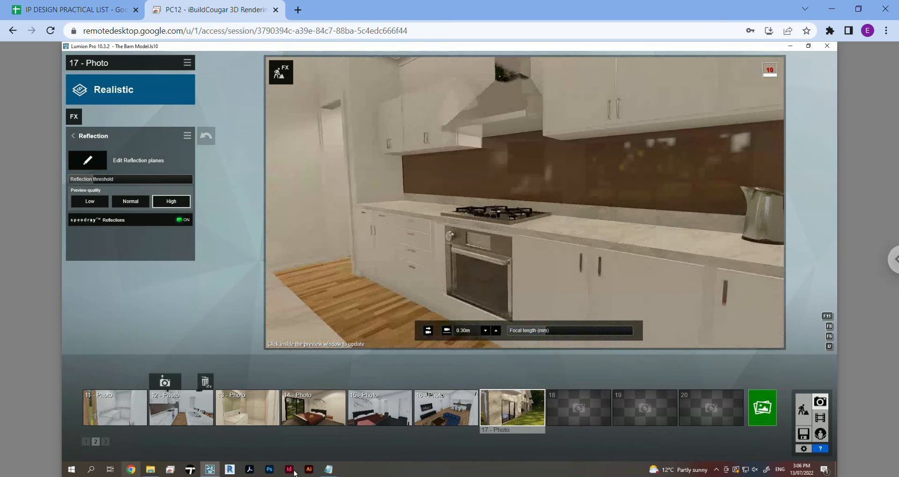
Store the kitchen view in slot 18 and apply the Realistic style to it.
mouse_move(587, 418)
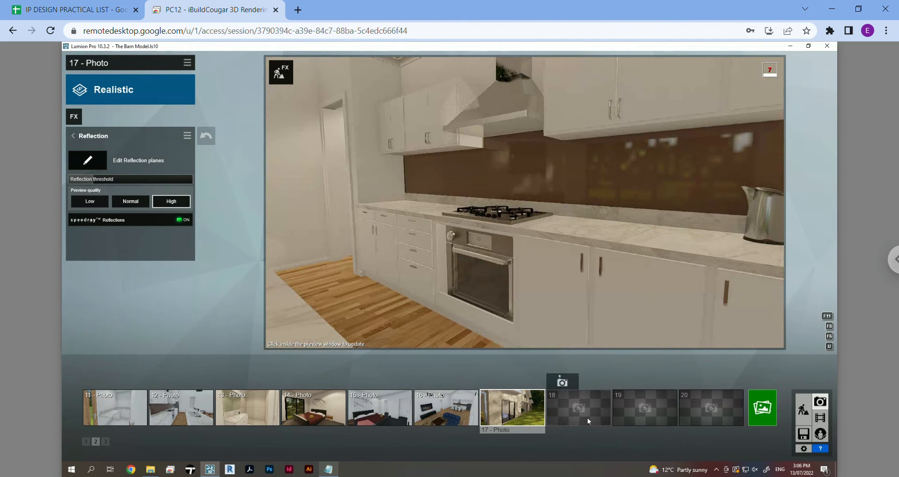
left_click(561, 382)
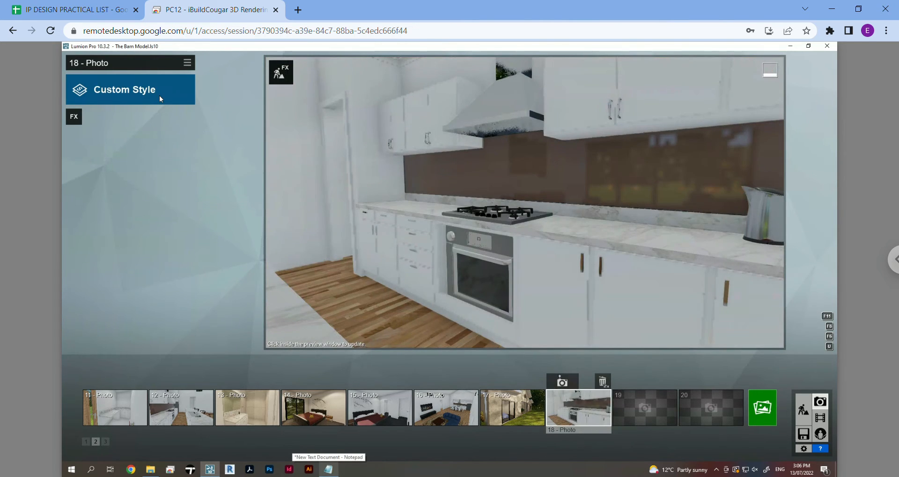
left_click(159, 94)
left_click(457, 199)
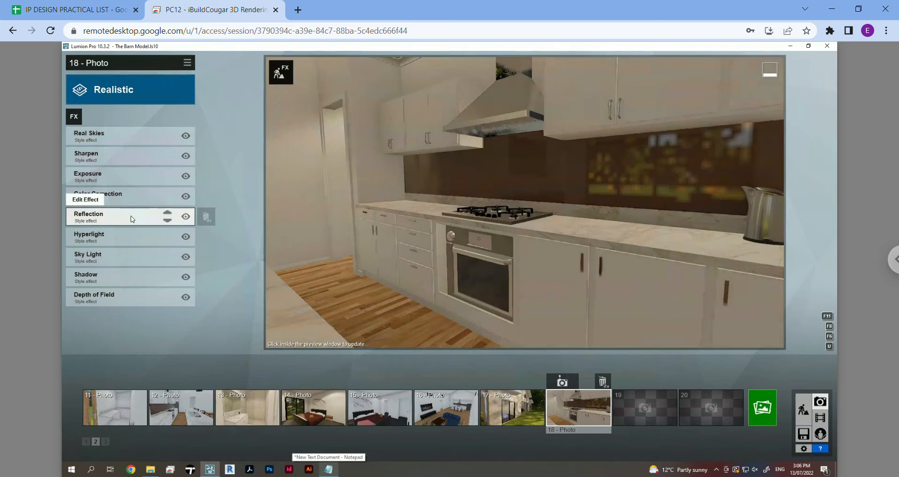
Reframe 18 - Photo from about 1.21 m high to include the island benchtop and kettle, and store the new view.
right_click_drag(463, 214, 505, 191)
key("d")
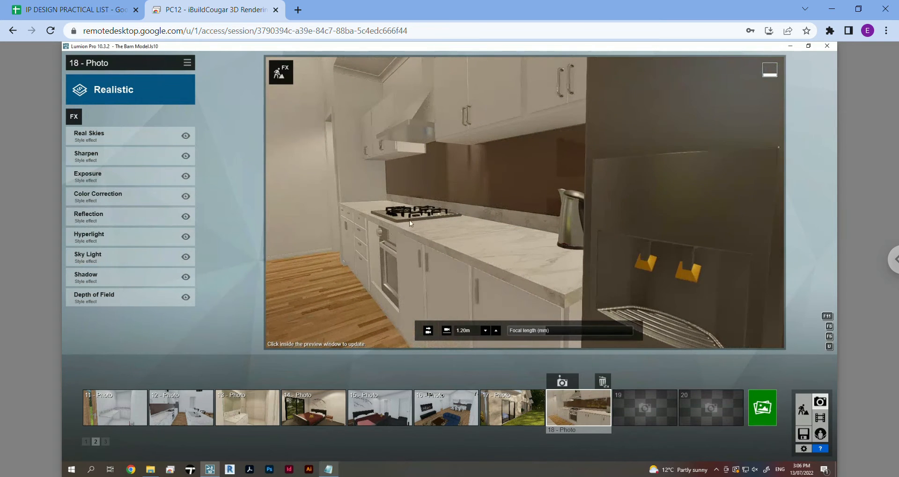
key("a")
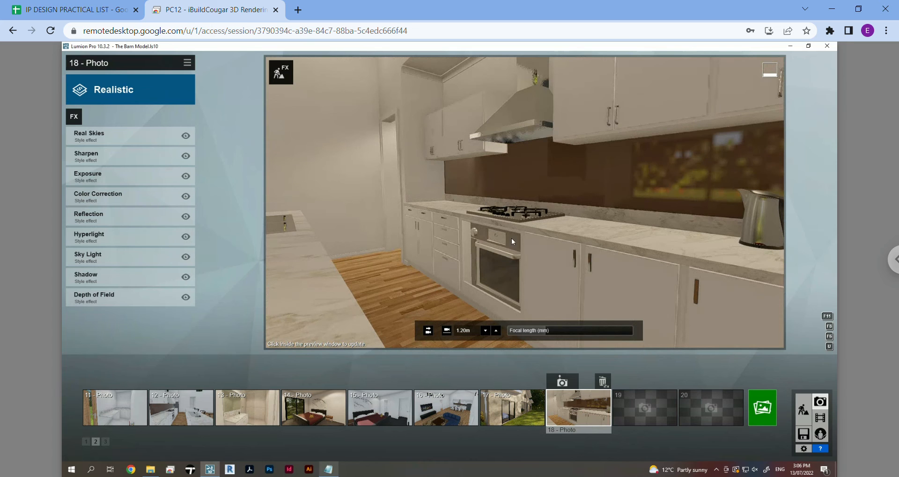
key("a")
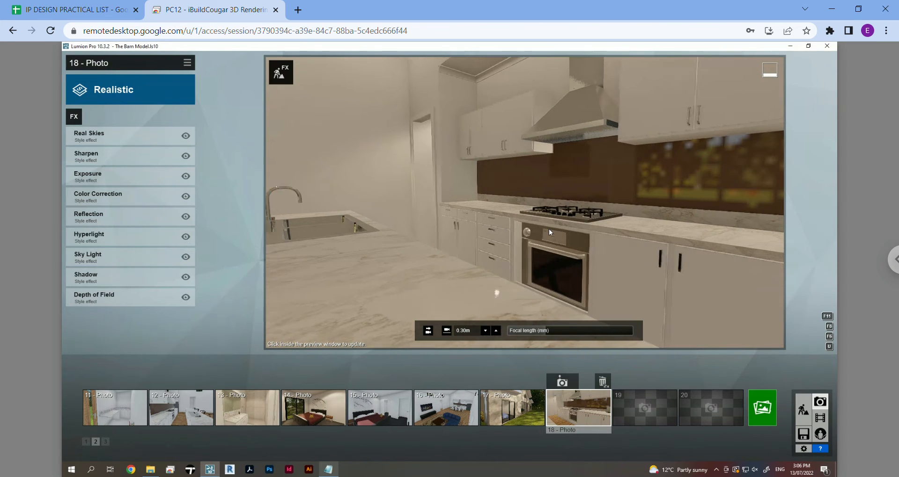
key("q")
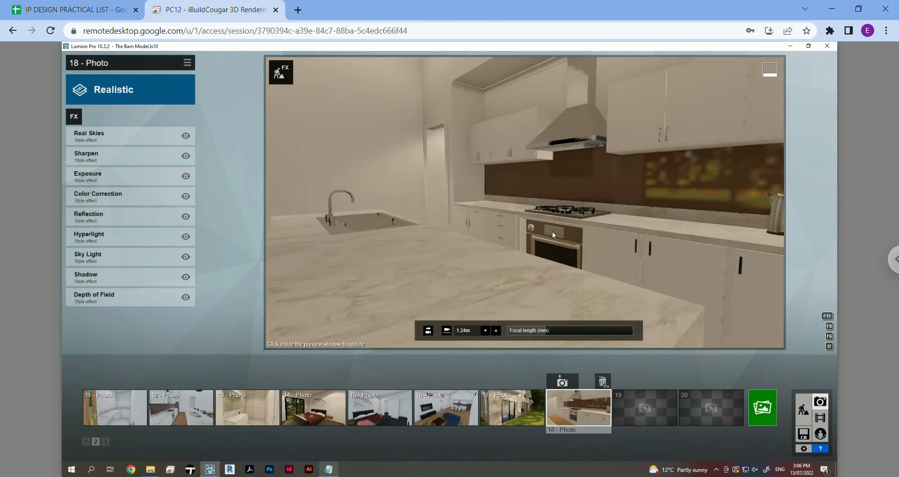
key("d")
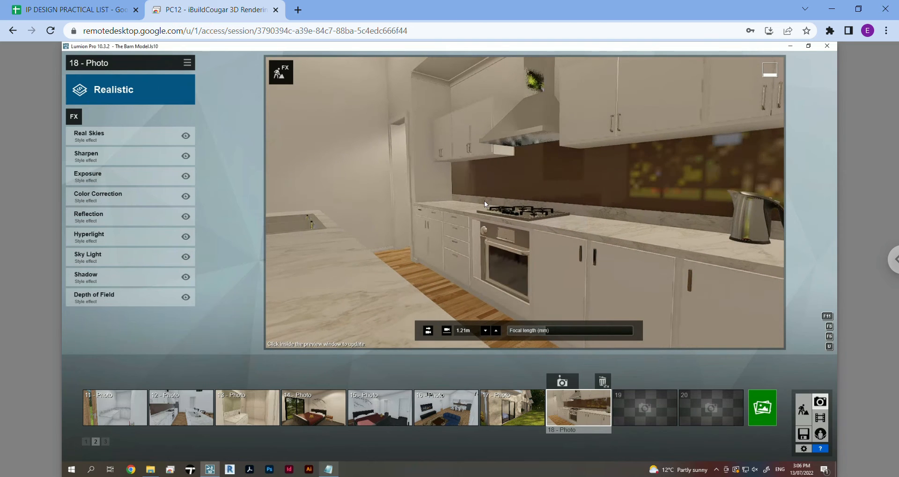
left_click(445, 205)
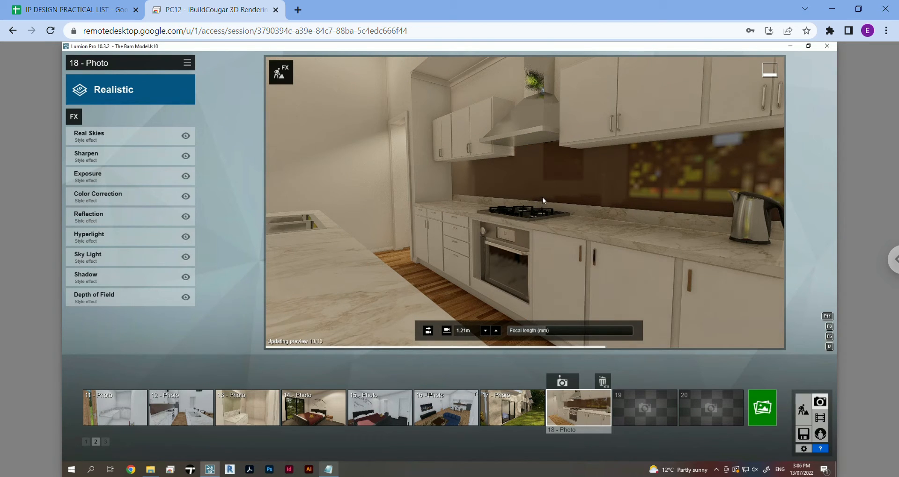
left_click(562, 383)
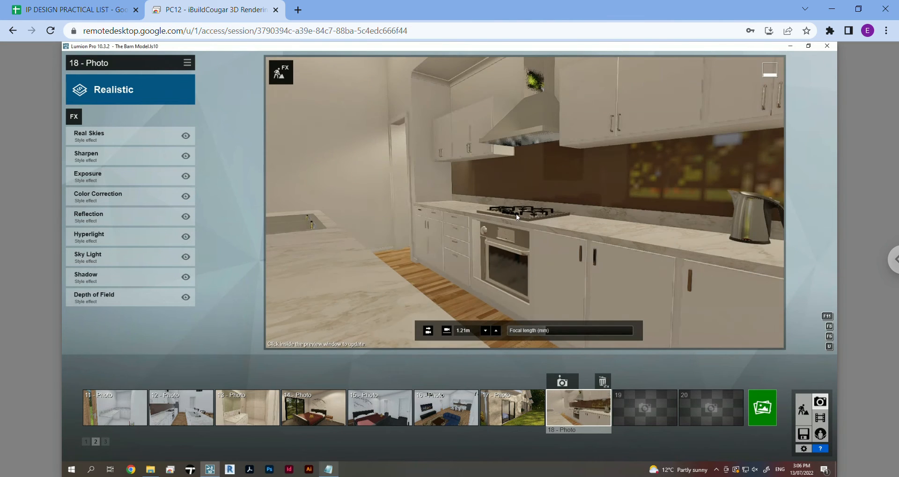
left_click(542, 99)
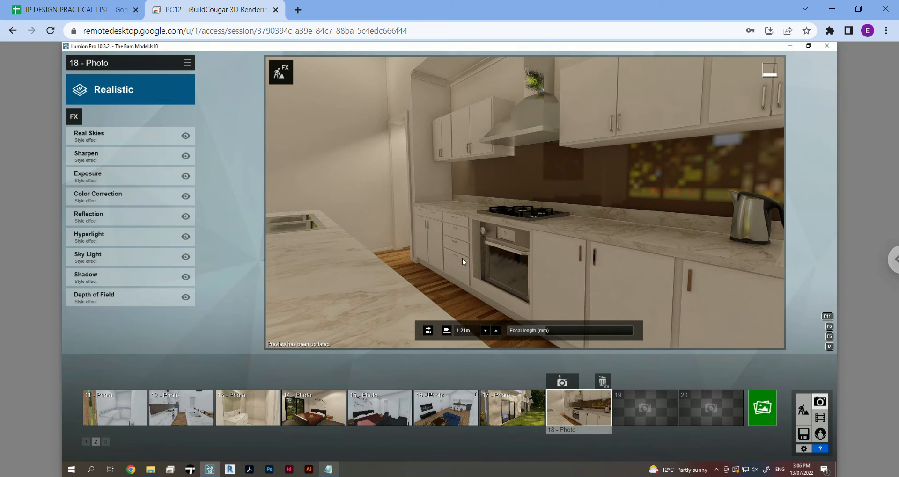
Examine the kitchen from other angles, checking the sink, tap, benchtop and cooktop wall for surface reflections.
key("a")
right_click_drag(454, 268, 616, 322)
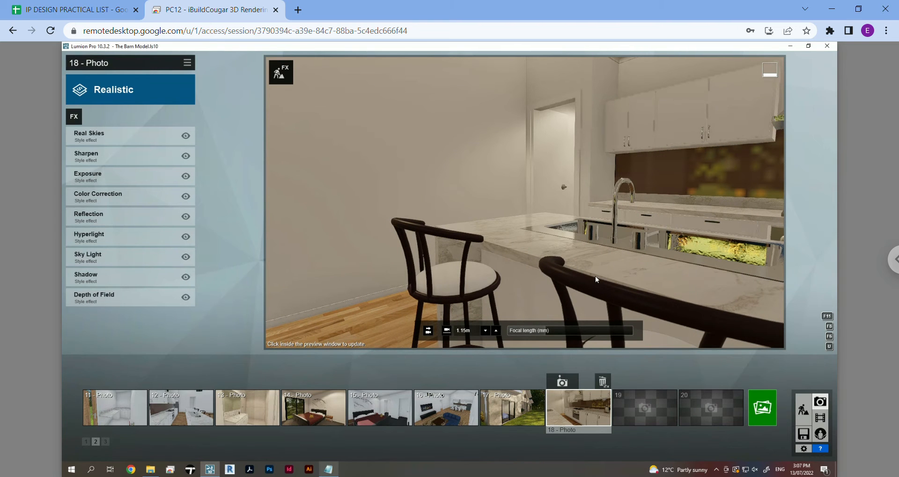
key("w")
right_click_drag(595, 277, 531, 283)
key("s")
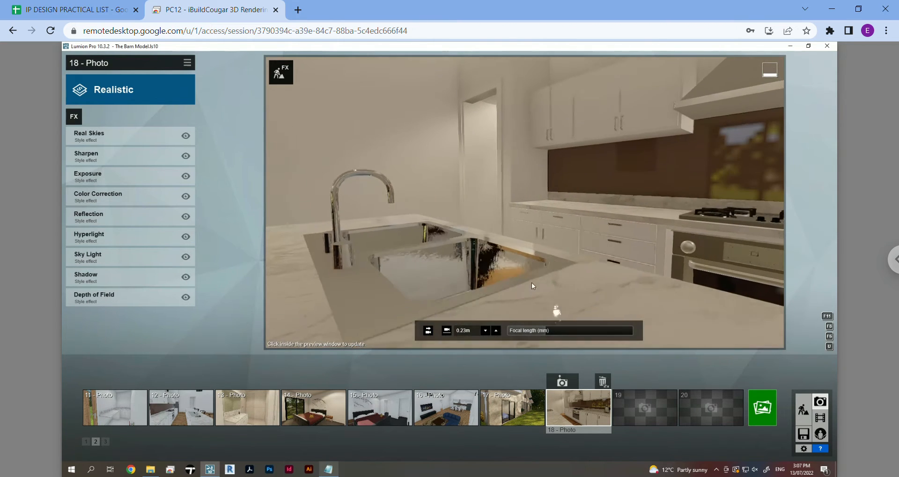
key("w")
key("a")
right_click_drag(478, 269, 642, 289)
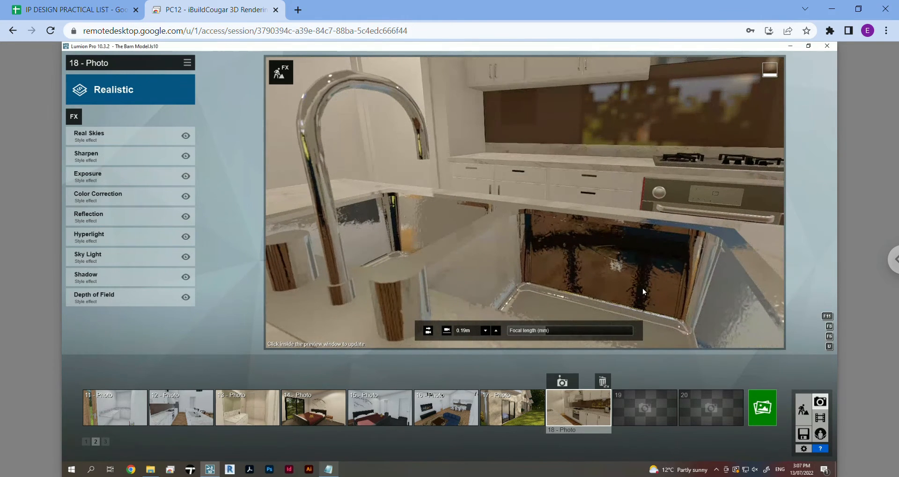
right_click_drag(626, 240, 544, 229)
scroll(541, 225, "down", 3)
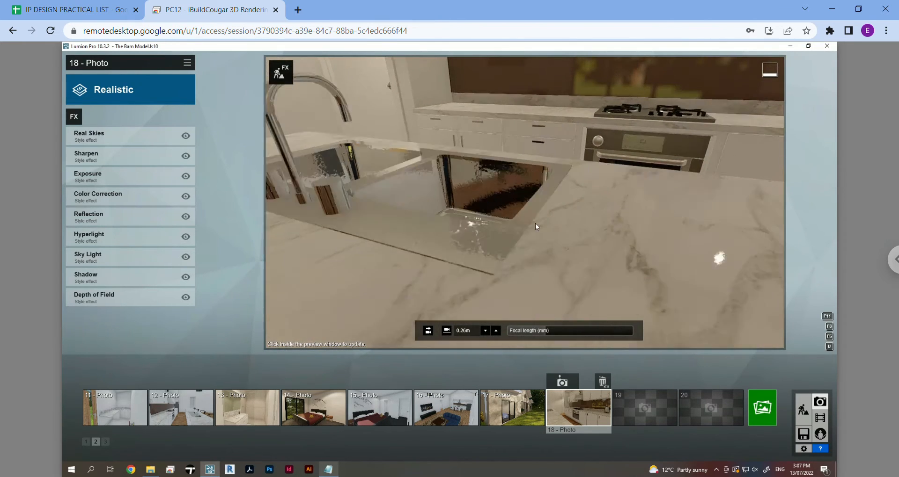
scroll(528, 224, "up", 3)
key("q")
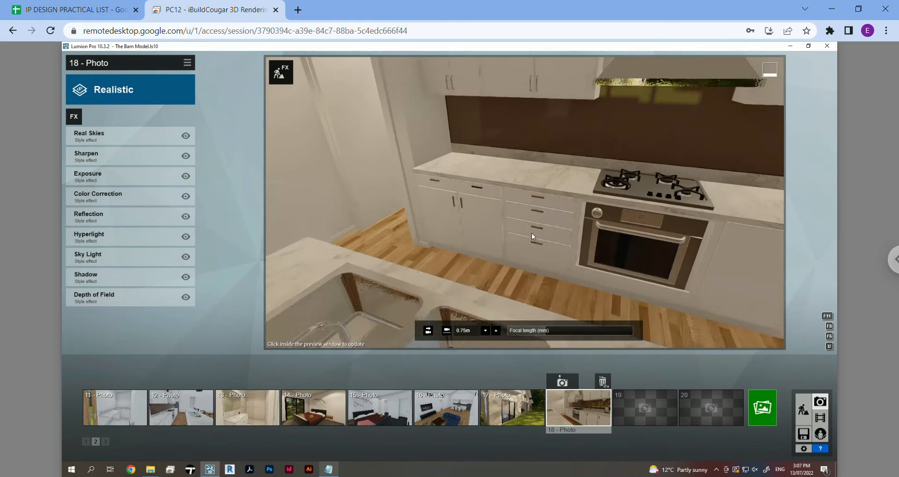
right_click_drag(576, 212, 650, 238)
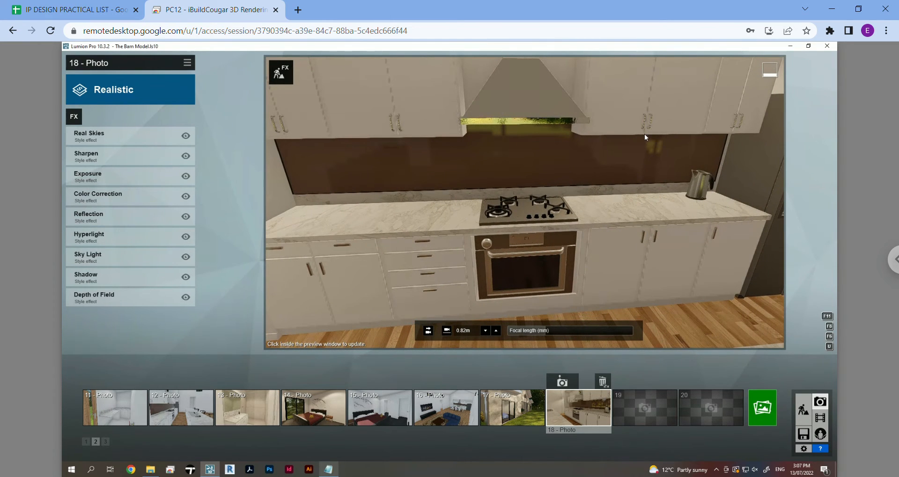
right_click_drag(473, 197, 460, 230)
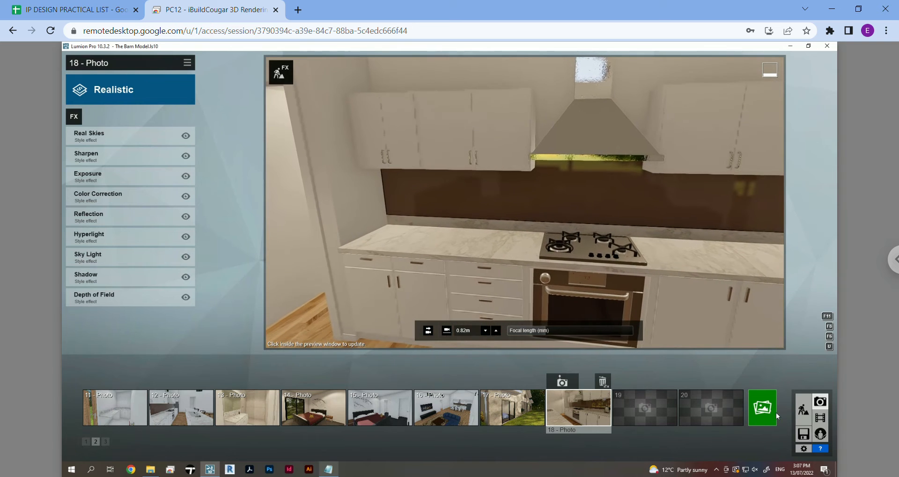
Return to build mode and place a Reflection control from the Utilities library on the island benchtop opposite the cooktop.
left_click(802, 408)
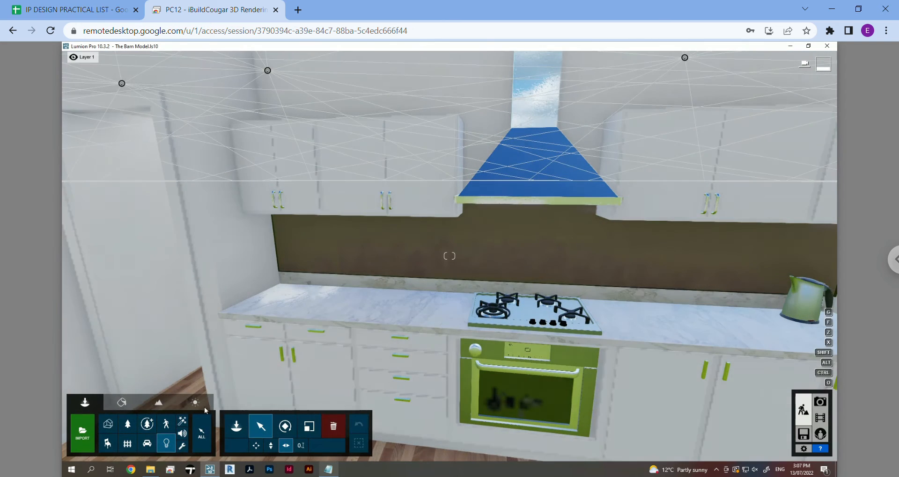
key("s")
key("d")
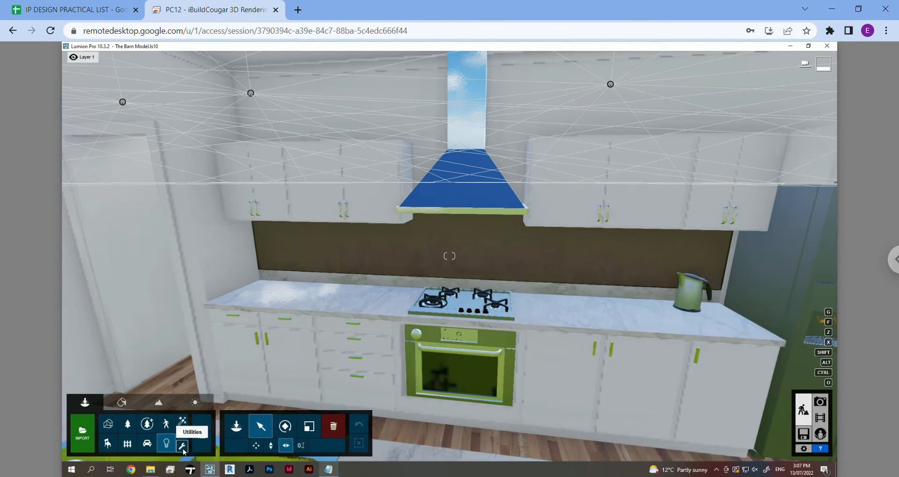
left_click(182, 448)
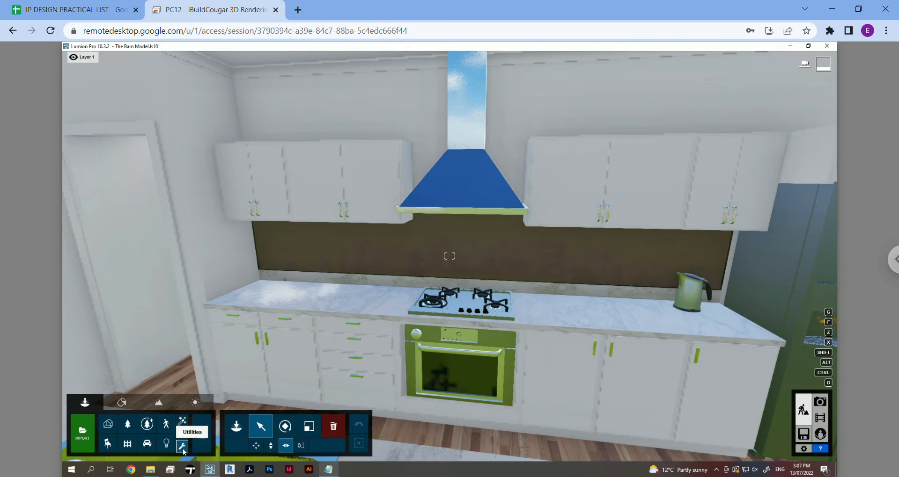
left_click(237, 426)
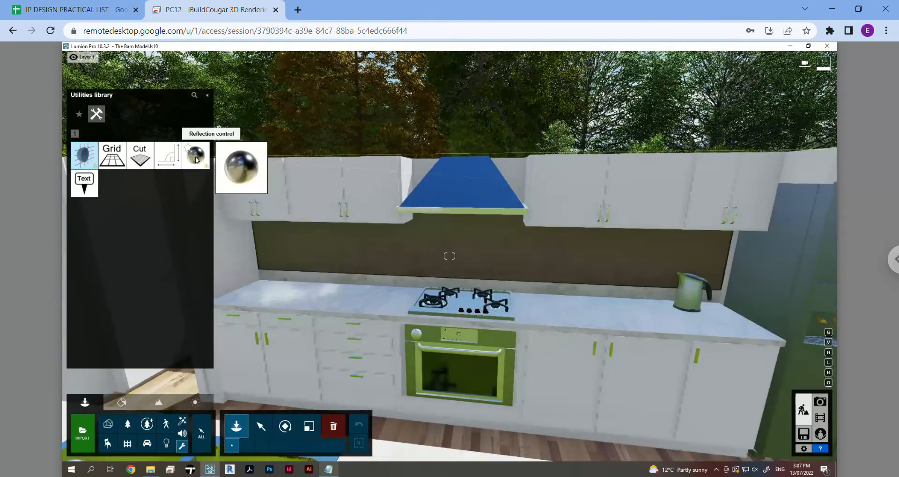
left_click(196, 159)
left_click(487, 267)
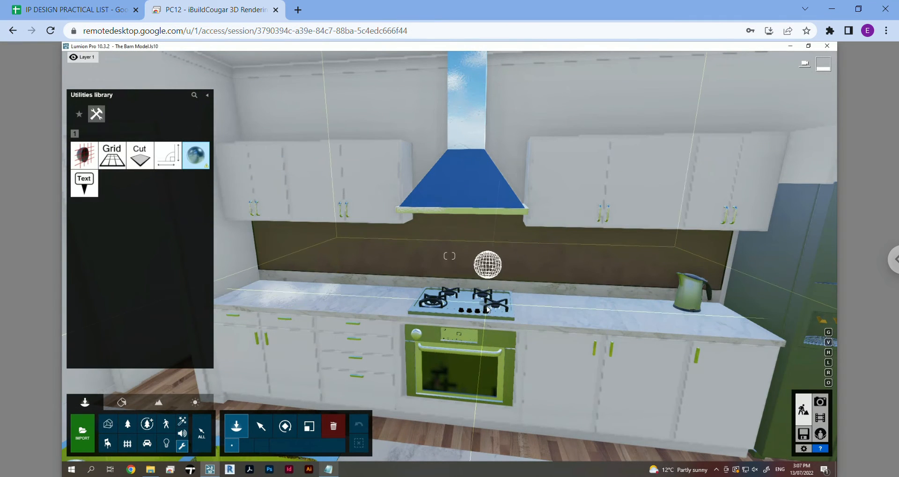
right_click_drag(449, 333, 439, 381)
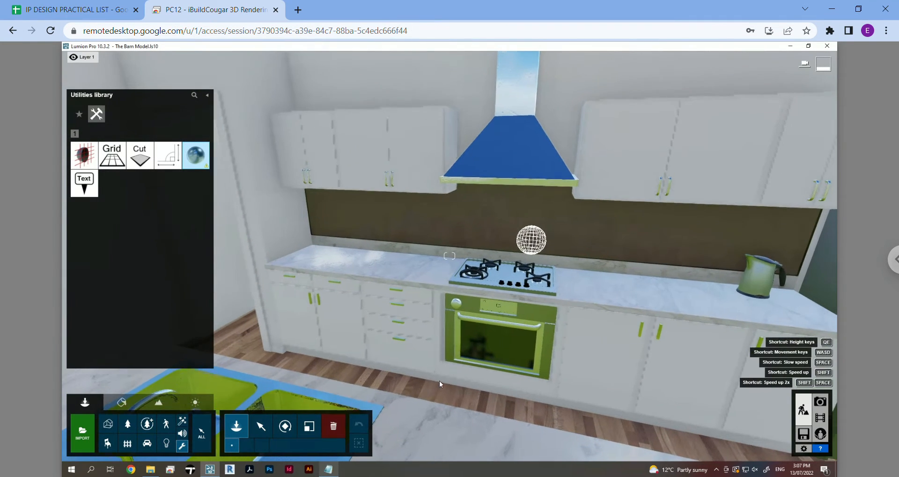
left_click(436, 420)
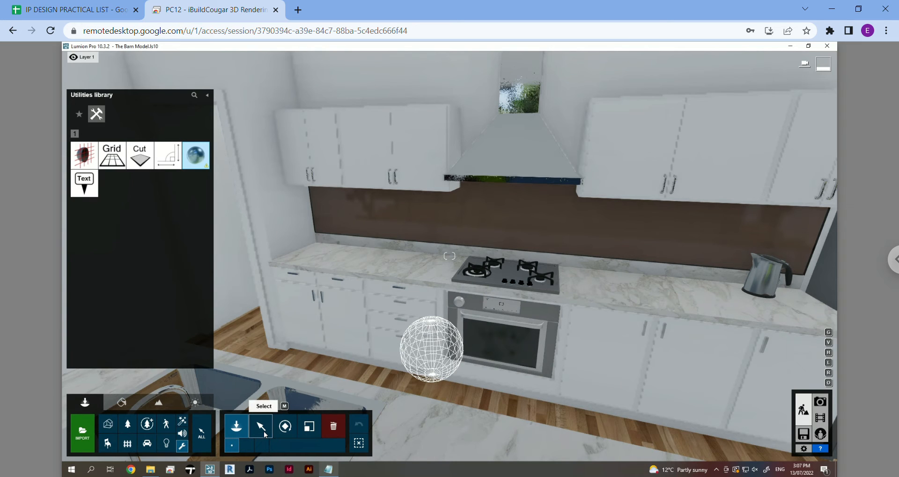
Select the Reflection control and shift it along the island benchtop towards the fridge end.
key("m")
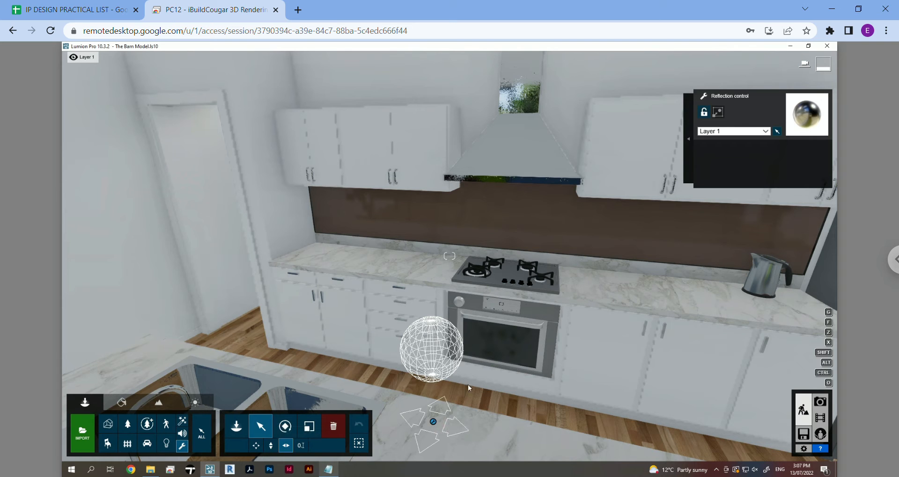
left_click_drag(433, 422, 603, 440)
key("s")
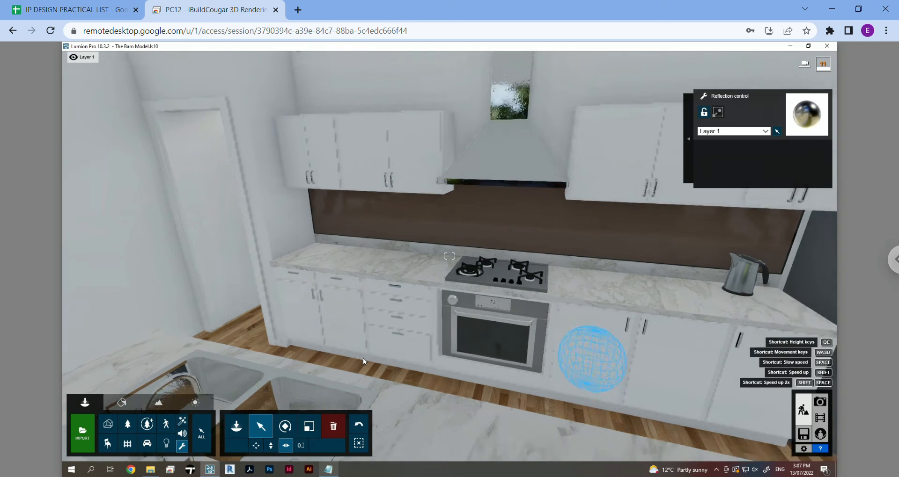
key("d")
right_click_drag(363, 358, 422, 380)
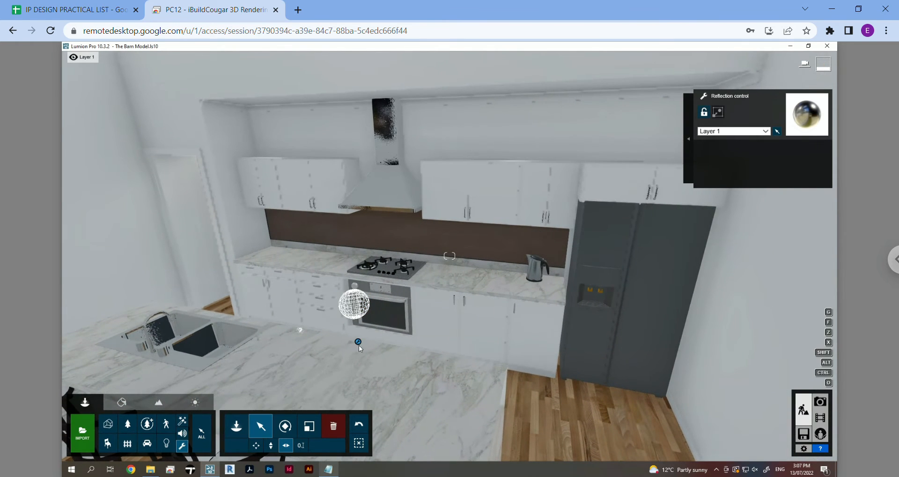
left_click_drag(358, 346, 479, 372)
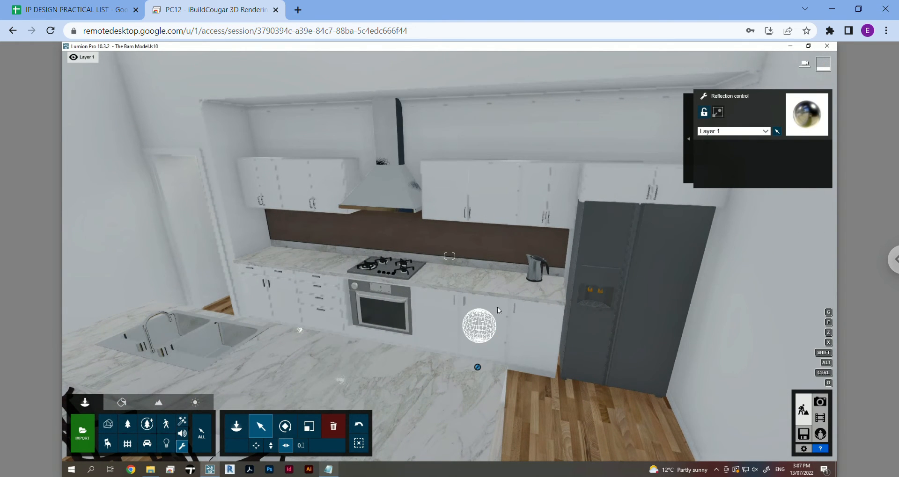
Examine the sink, tap, rangehood, kettle and splashback from several angles for reflections with the Reflection control in place.
right_click_drag(498, 307, 380, 300)
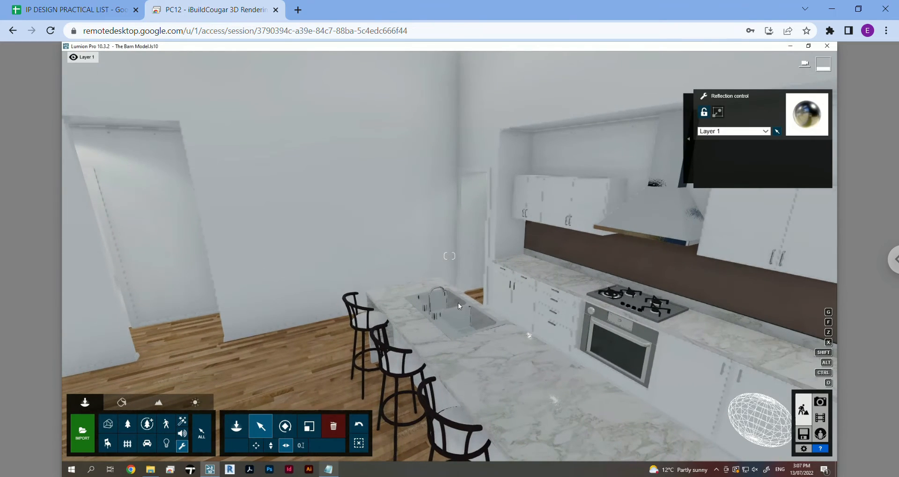
key("e")
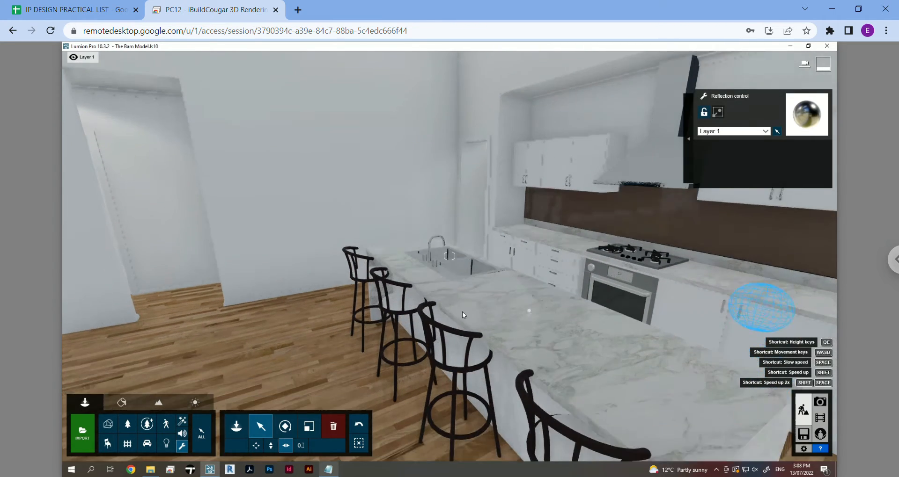
key("w")
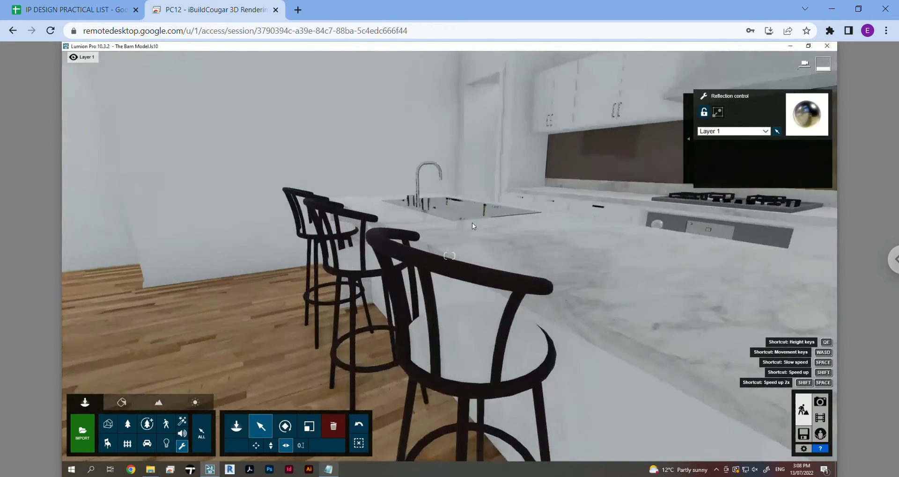
key("q")
right_click_drag(511, 403, 573, 397)
key("a")
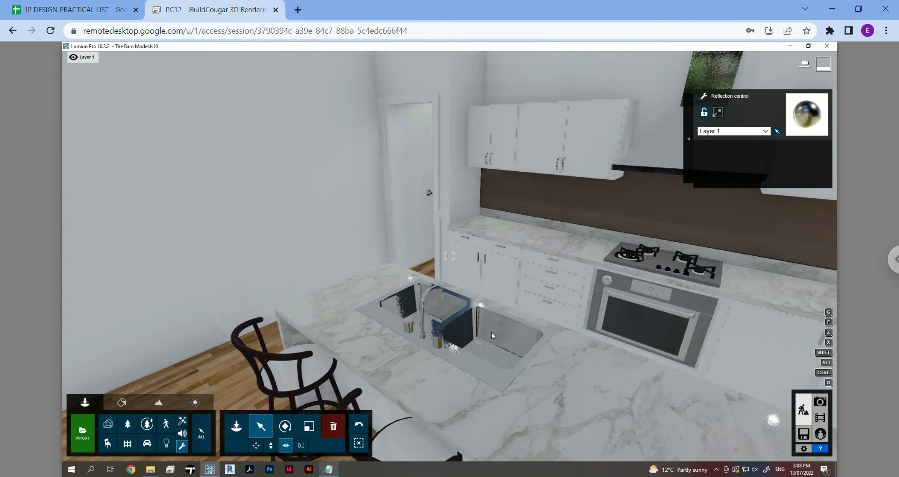
key("d")
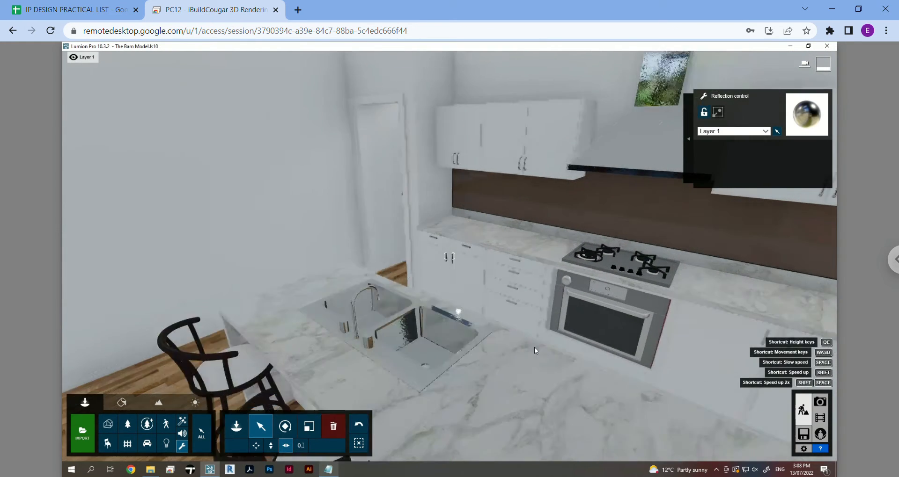
key("d")
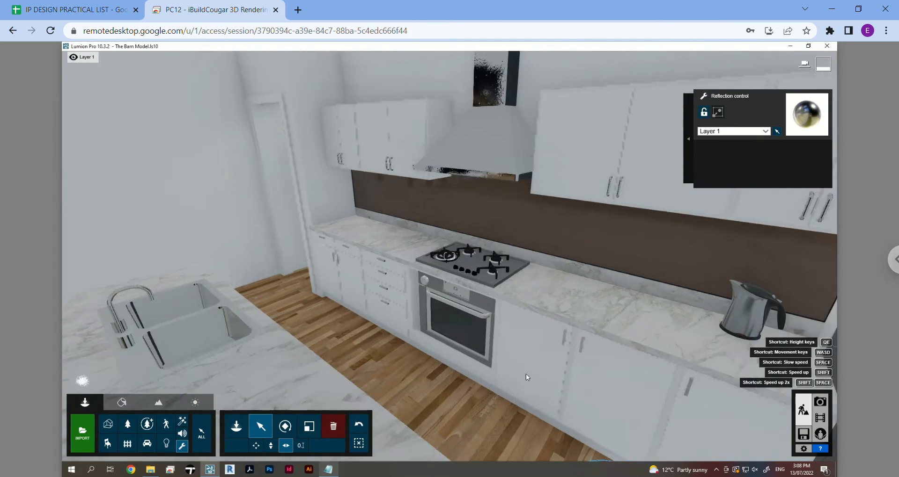
key("e")
right_click_drag(397, 345, 310, 247)
key("a")
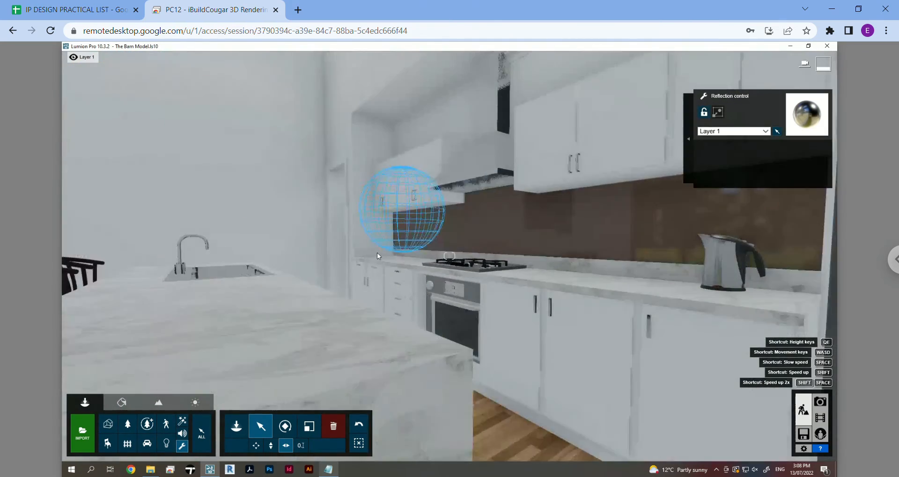
key("w")
key("w")
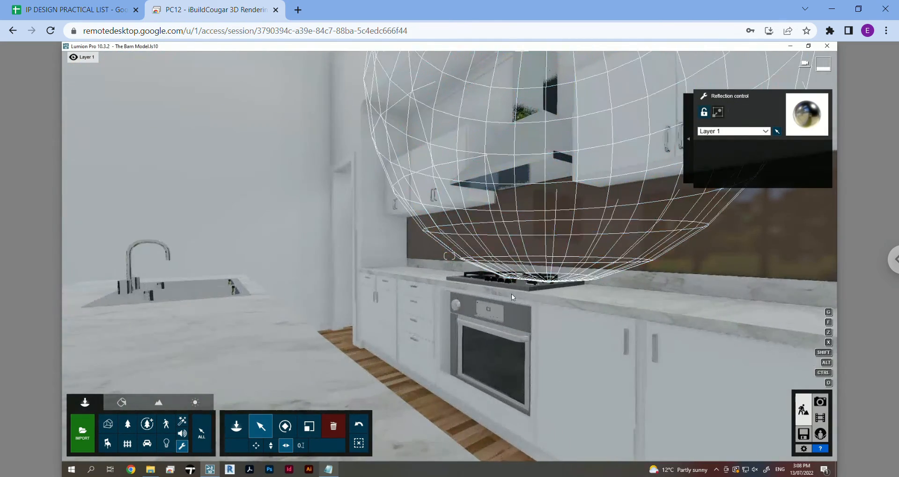
key("s")
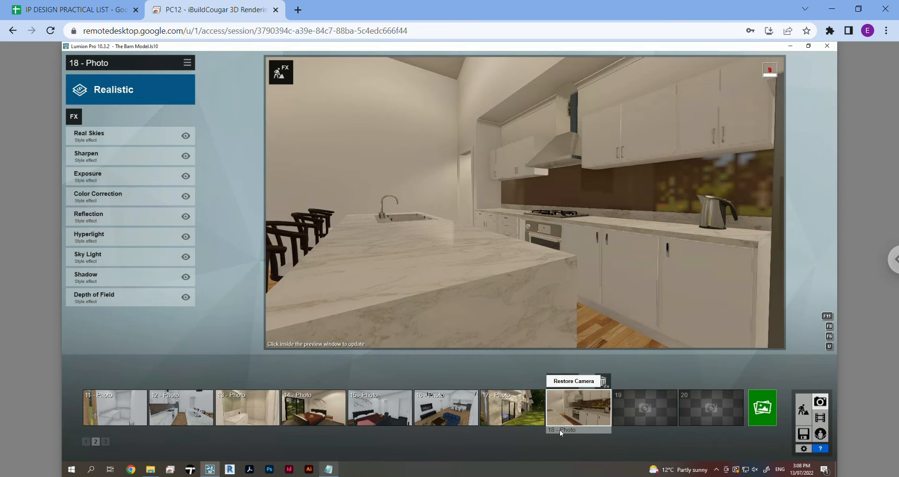
Restore 18 - Photo, add a reflection plane on the brown splashback in its Reflection effect, and update the preview.
left_click(564, 422)
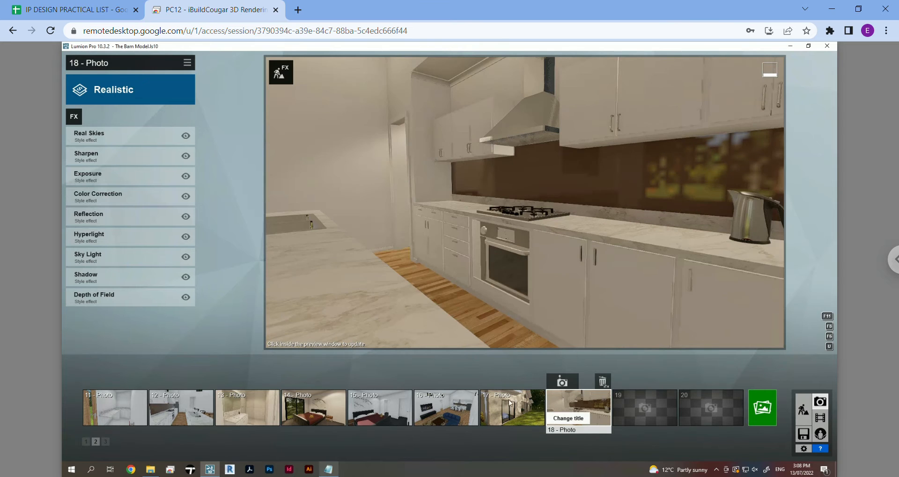
left_click(121, 218)
left_click(89, 159)
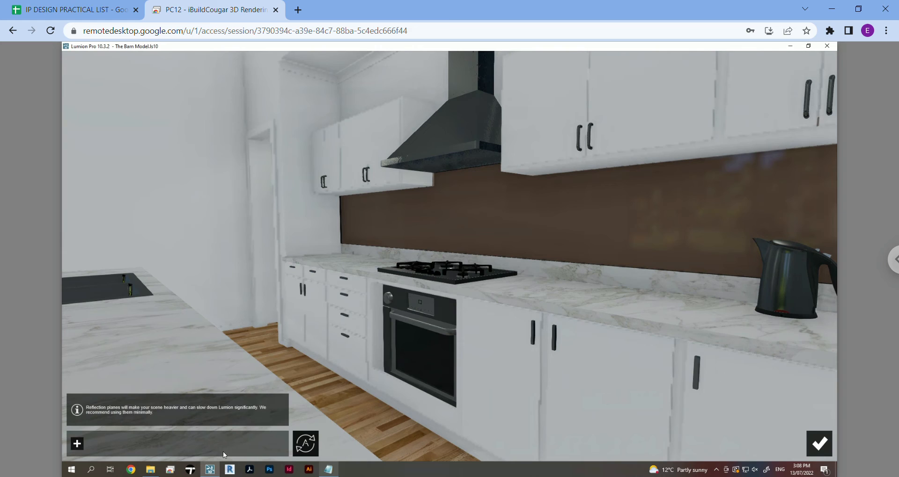
left_click(77, 443)
left_click(565, 218)
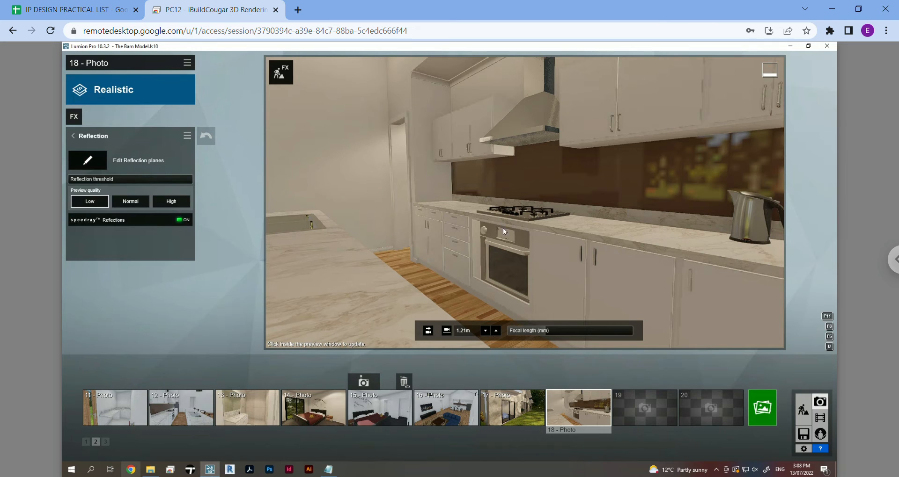
left_click(583, 249)
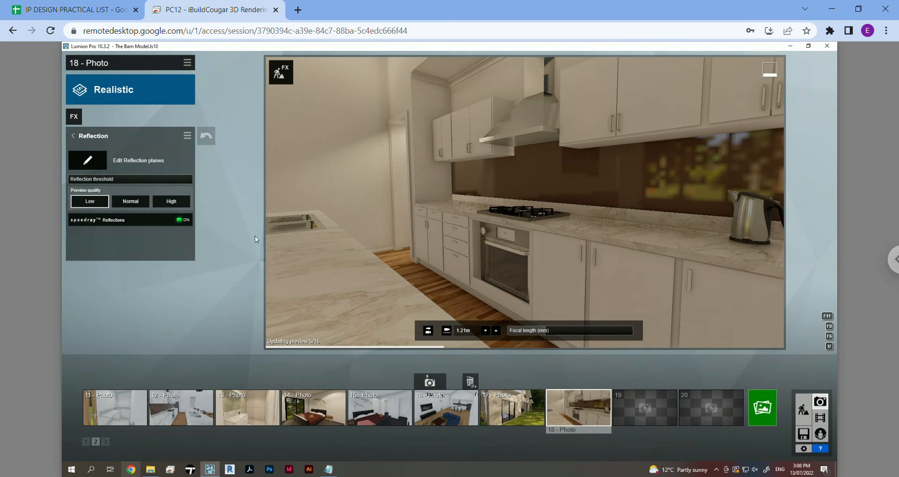
Set the reflection preview quality to High for 18 - Photo and turn the view to include the island sink and tap.
left_click(169, 201)
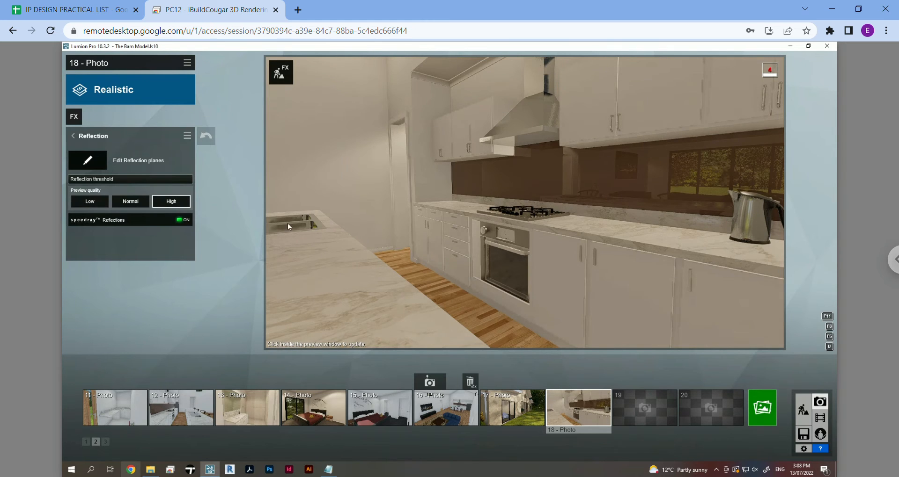
left_click(404, 245)
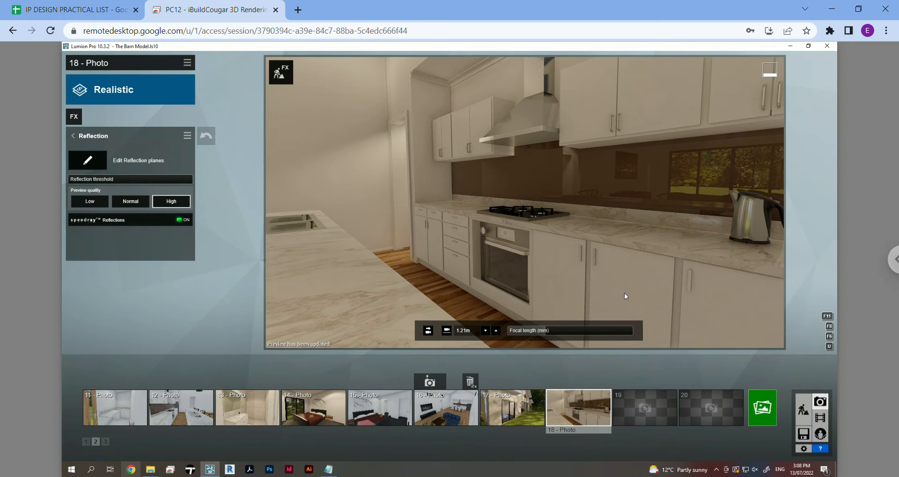
left_click(79, 137)
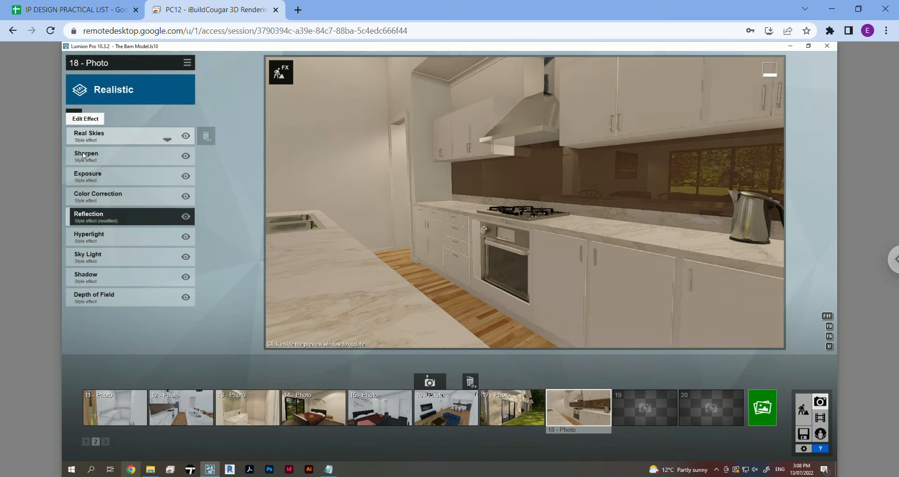
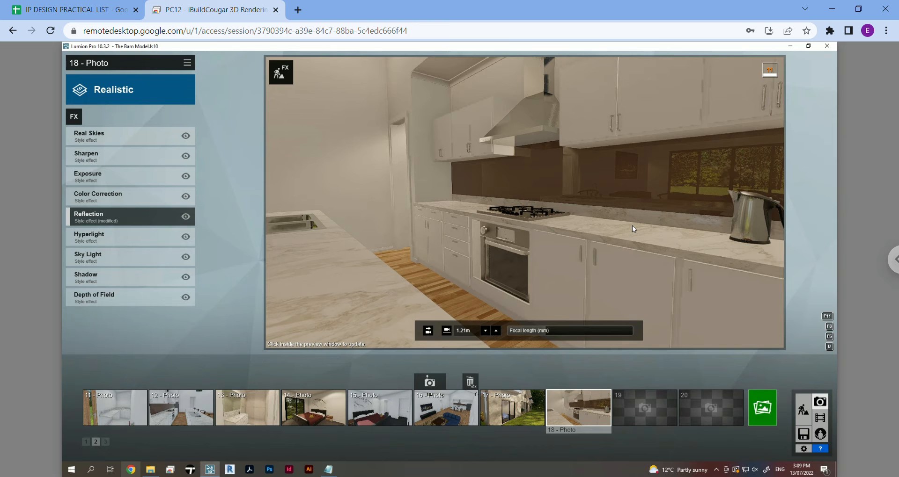
right_click_drag(632, 225, 569, 224)
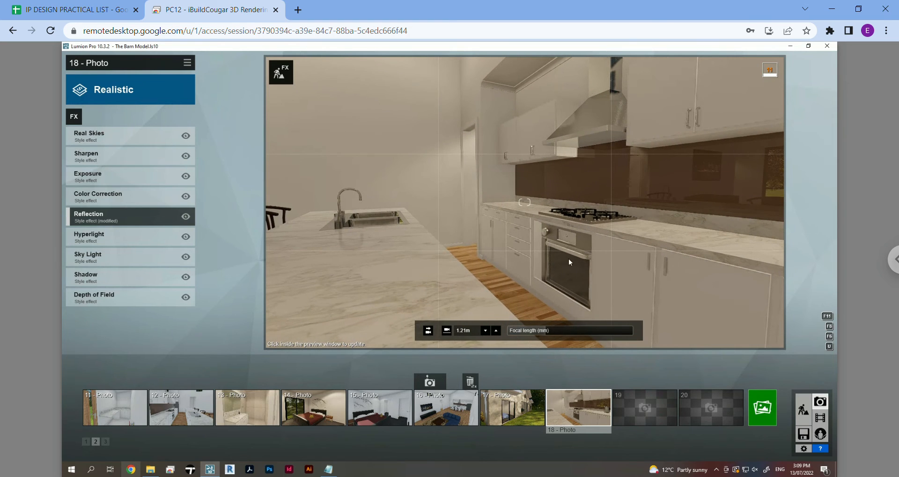
mouse_move(544, 331)
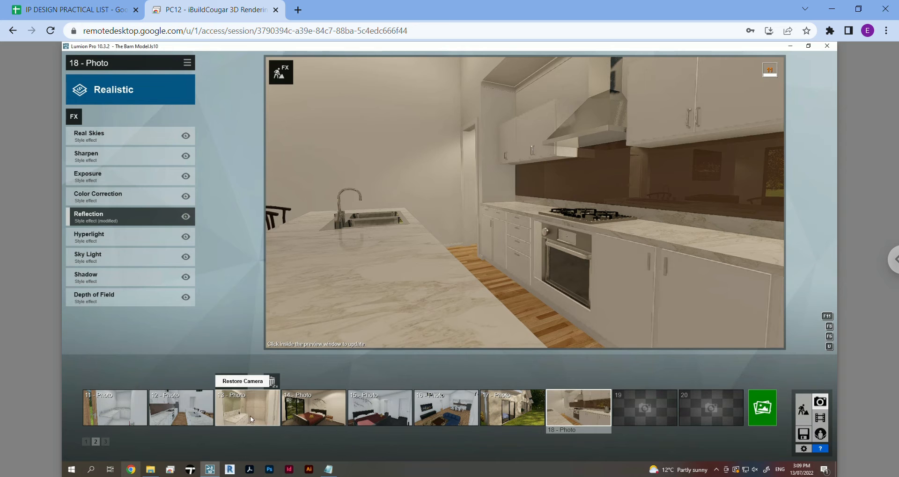
Restore 13 - Photo and compare the bathroom vanity and shower framing at a 12.2 mm focal length with a longer one.
left_click(262, 405)
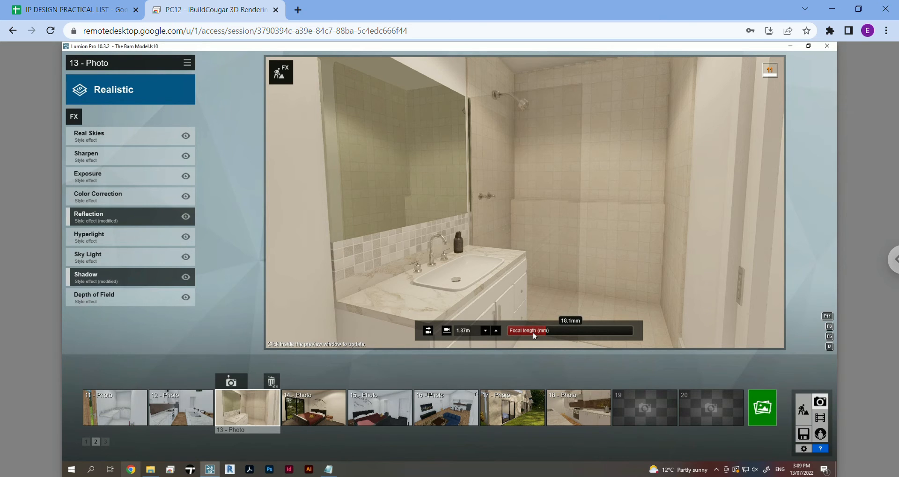
left_click(532, 333)
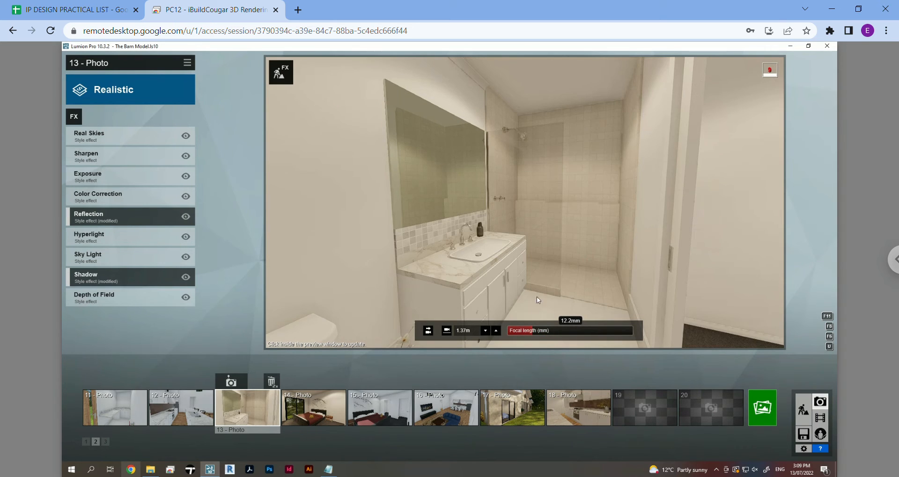
right_click_drag(532, 228, 527, 232)
key("s")
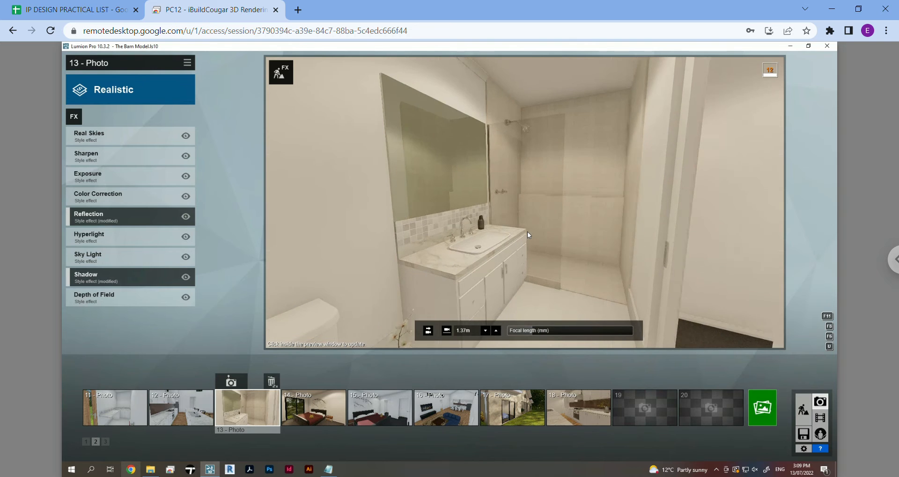
key("d")
key("s")
key("a")
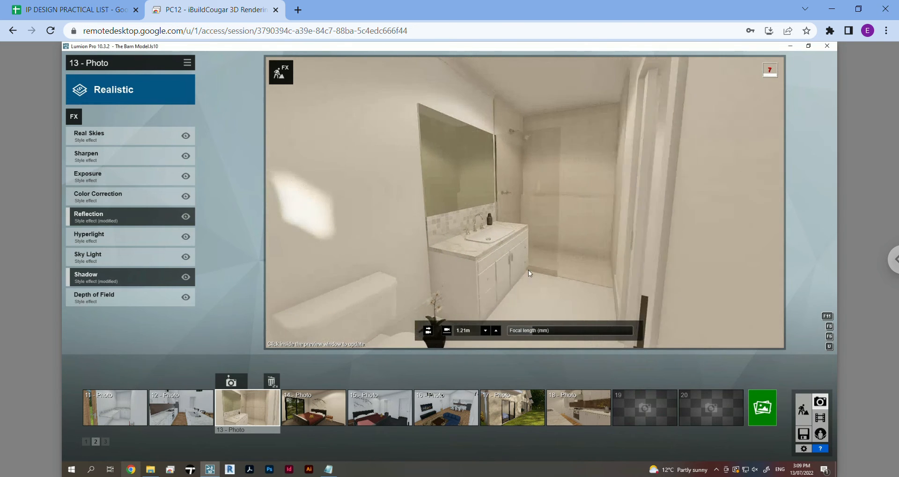
right_click_drag(508, 208, 500, 212)
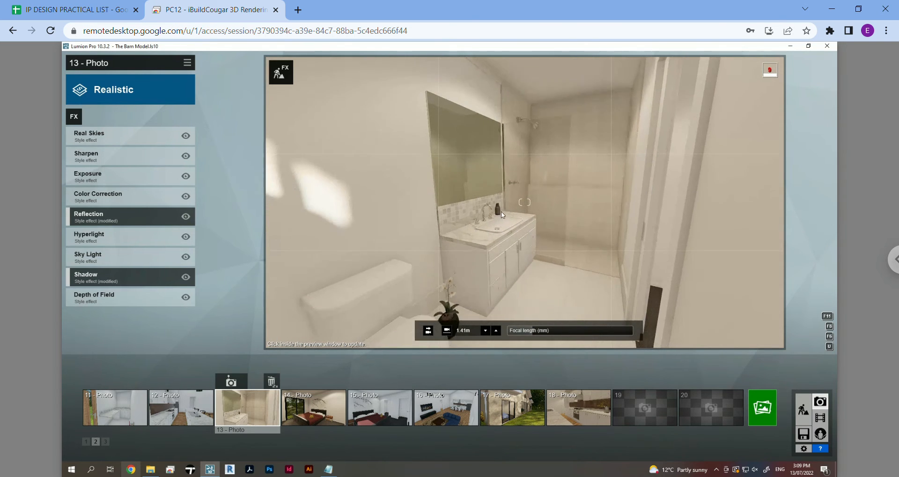
left_click(545, 330)
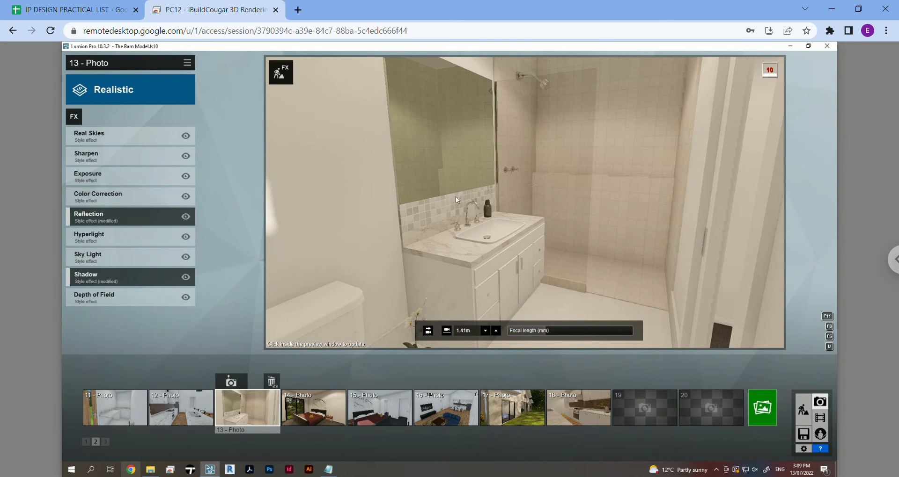
Move around the bathroom to view the toilet, window, vanity and mirror from the shower side.
key("d")
right_click_drag(542, 193, 585, 165)
key("s")
key("d")
key("w")
key("d")
key("s")
key("s")
key("s")
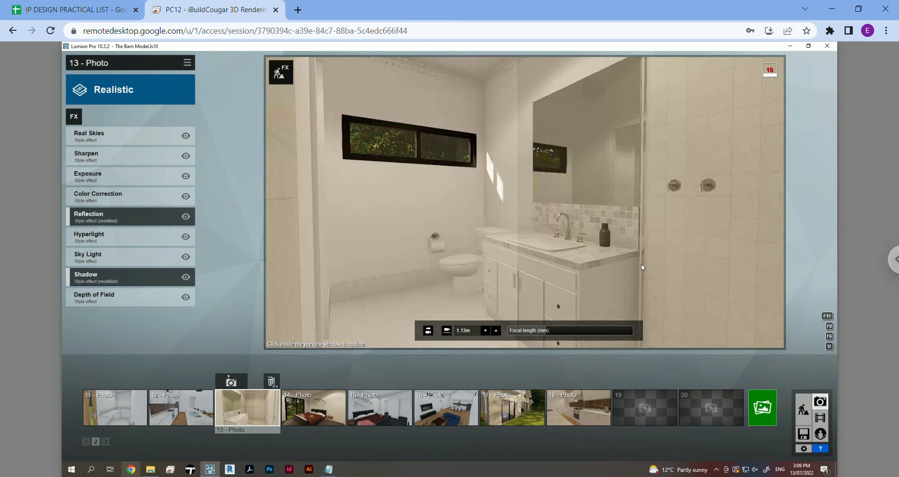
Open 11 - Photo, try a 1.21 m camera height, return it to 1.41 m, and try levelling the view.
left_click(463, 415)
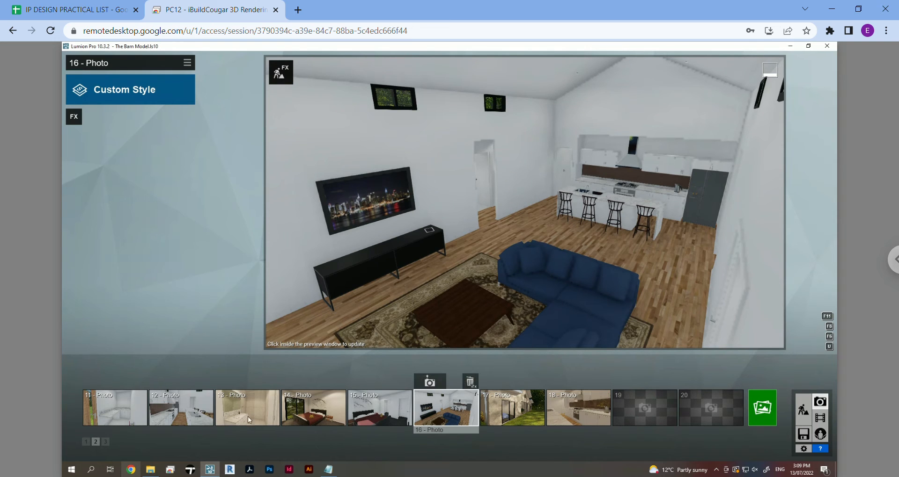
left_click(126, 424)
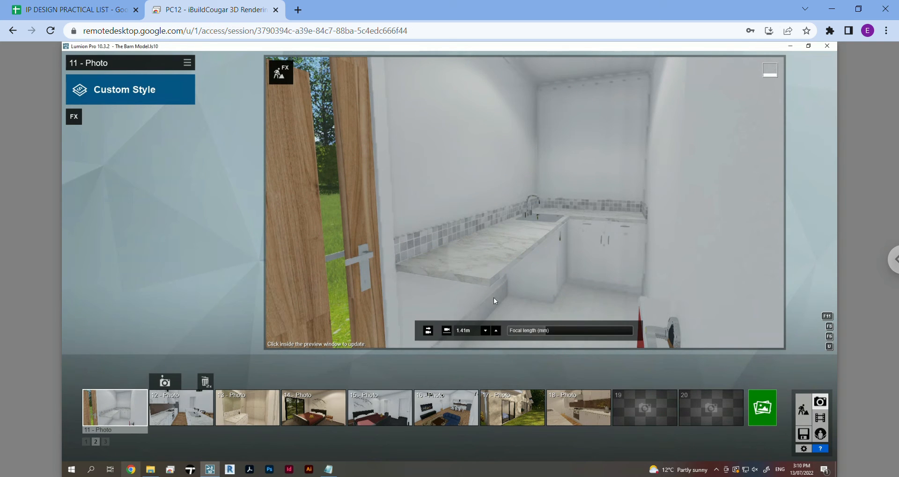
left_click(485, 330)
left_click(485, 331)
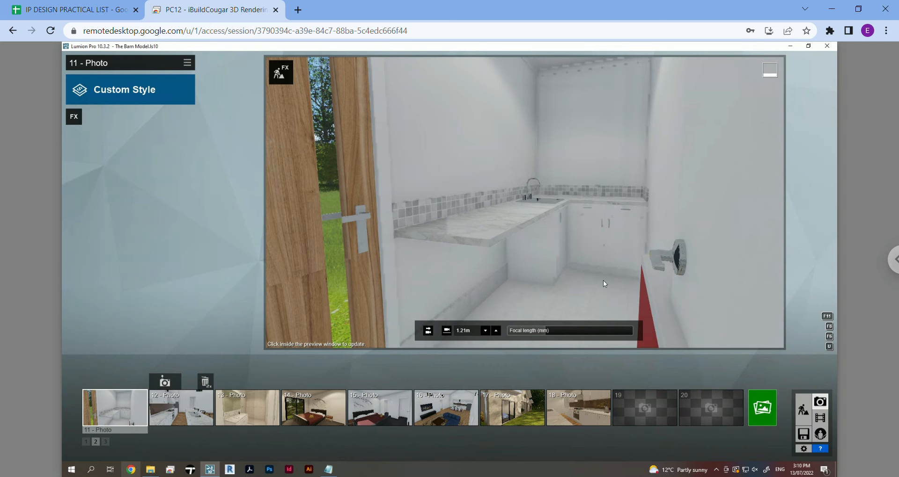
left_click(496, 331)
left_click(496, 331)
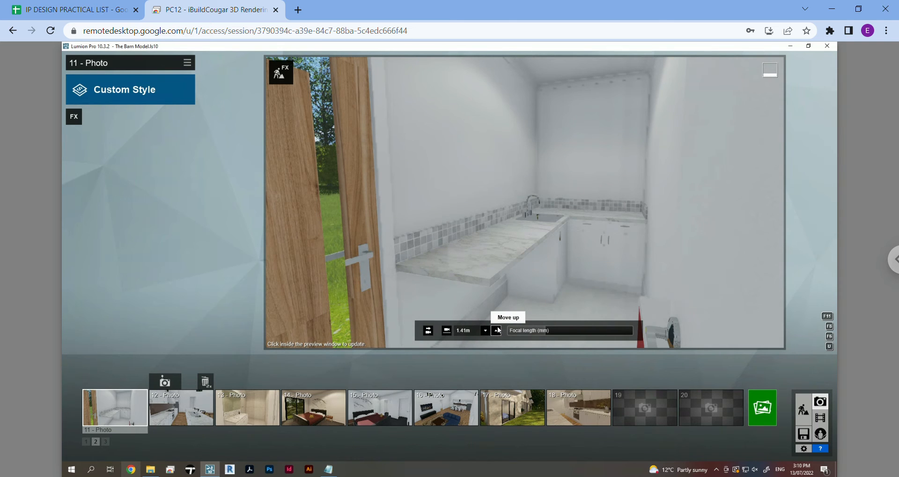
left_click(428, 331)
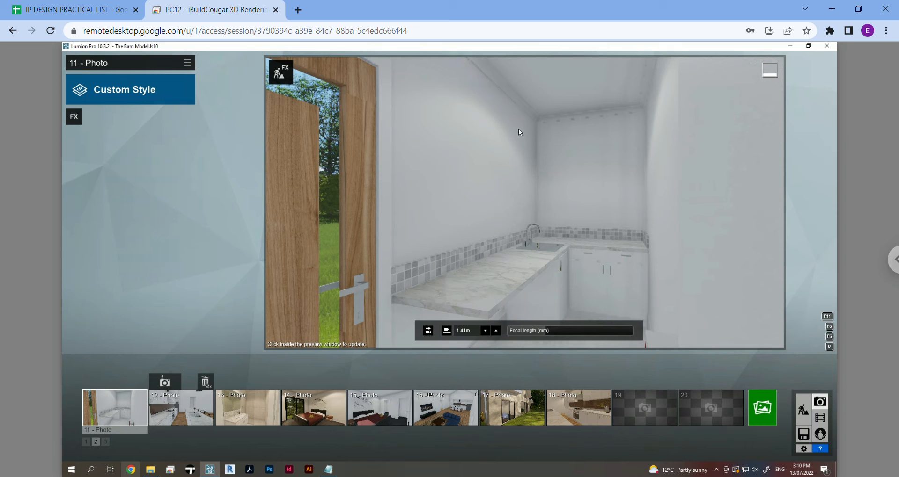
right_click_drag(521, 179, 522, 148)
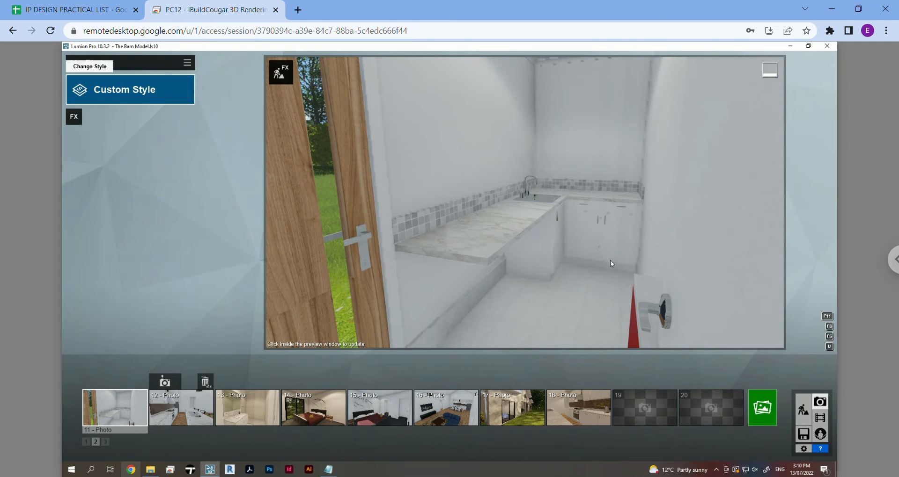
Examine the red cabinet edge protruding beside the sink room's doorway and look around the adjoining kitchen.
right_click_drag(599, 238, 515, 240)
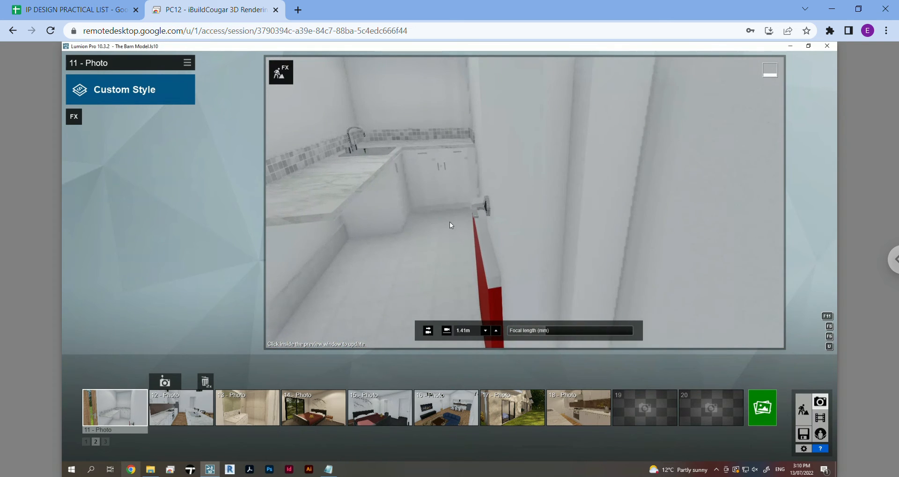
key("d")
right_click_drag(458, 227, 581, 213)
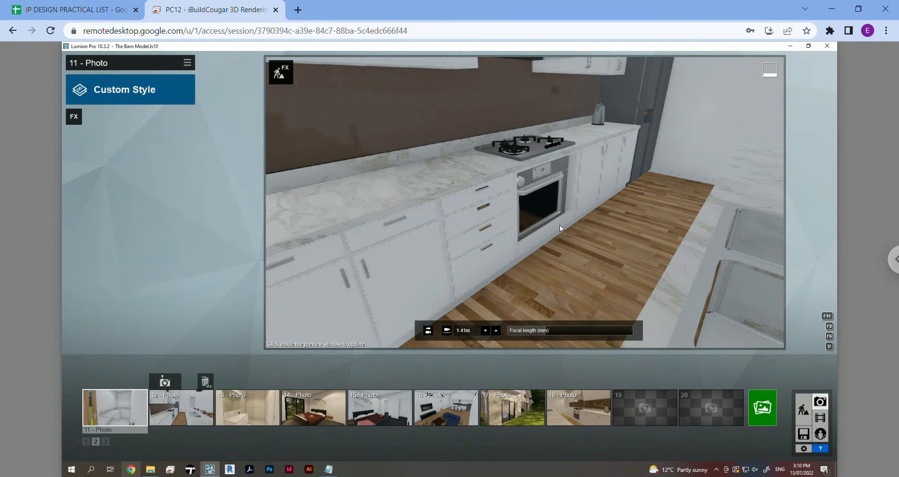
key("w")
right_click_drag(515, 221, 499, 201)
key("s")
key("w")
key("q")
key("a")
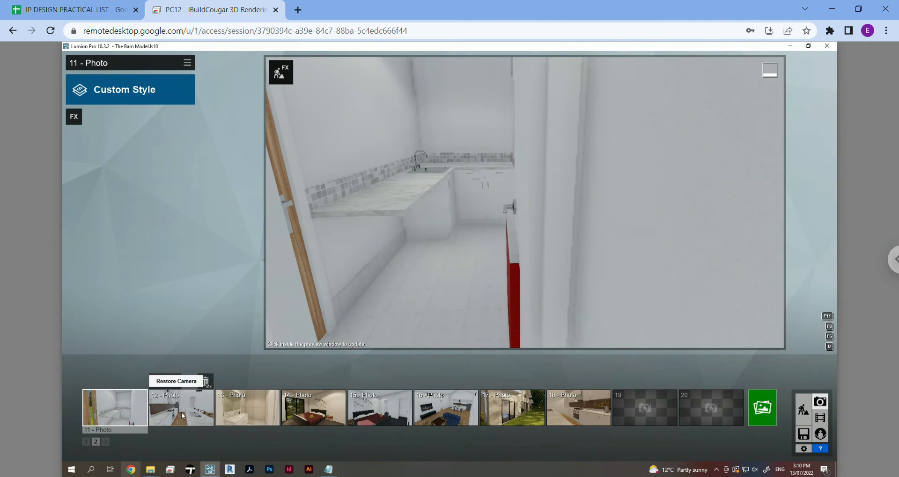
Restore the 11 - Photo camera and apply the Realistic style to this photo.
left_click(127, 415)
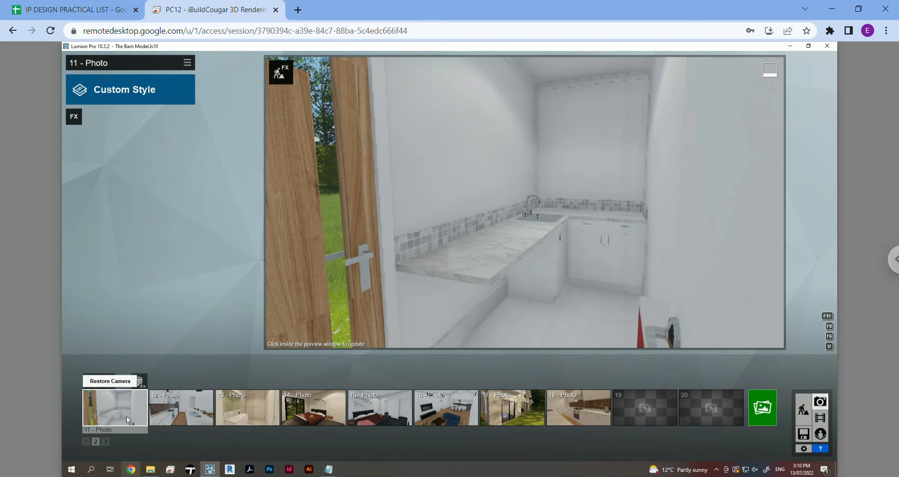
left_click(180, 97)
left_click(476, 184)
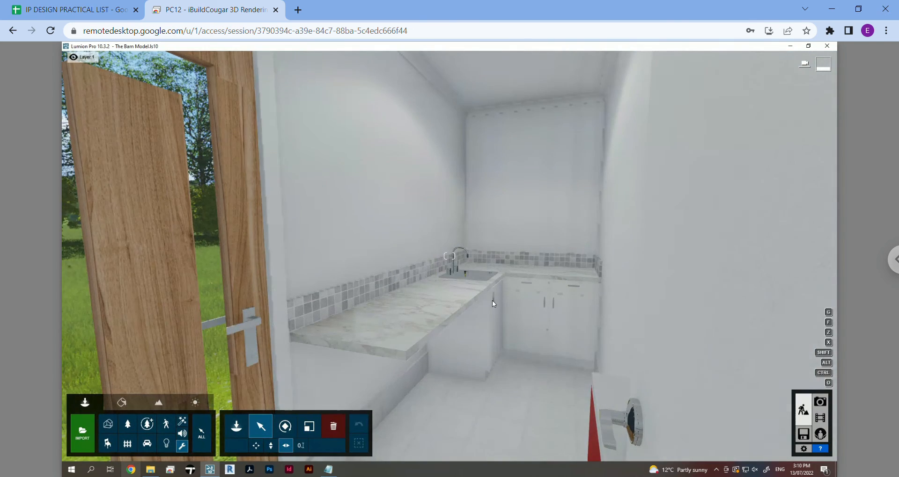
In Build mode, select the red KitchenCabinet 003 E that protrudes through the wall and move it to Layer 3.
right_click_drag(492, 297, 298, 391)
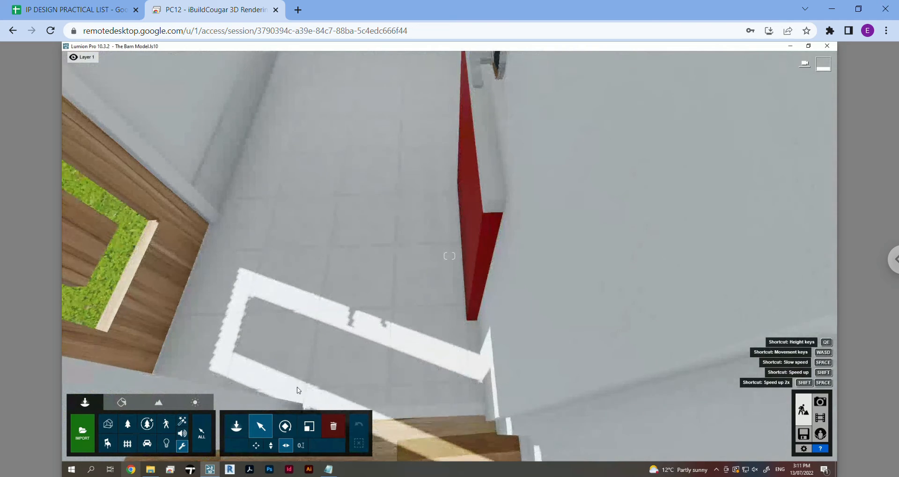
left_click(112, 445)
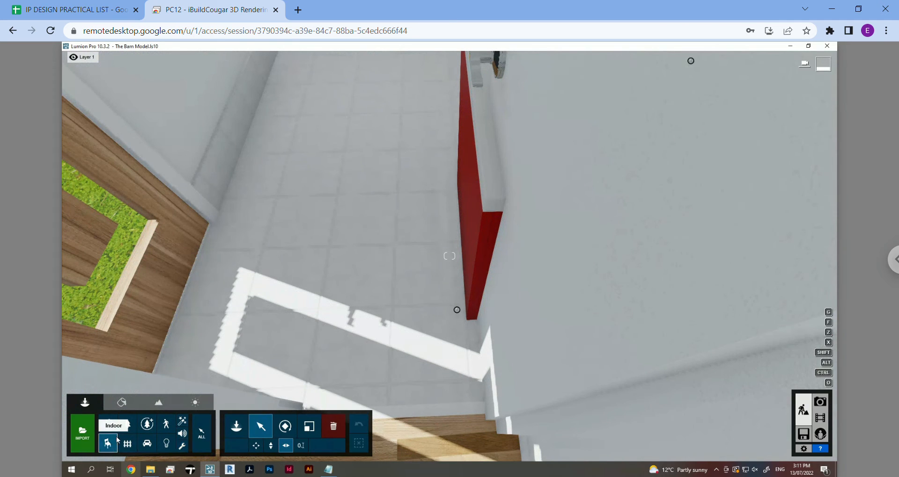
left_click(482, 274)
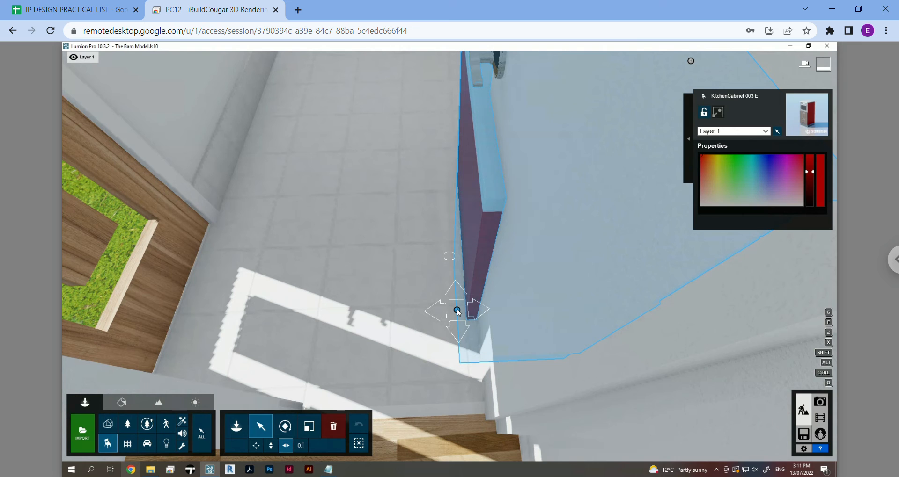
left_click(734, 133)
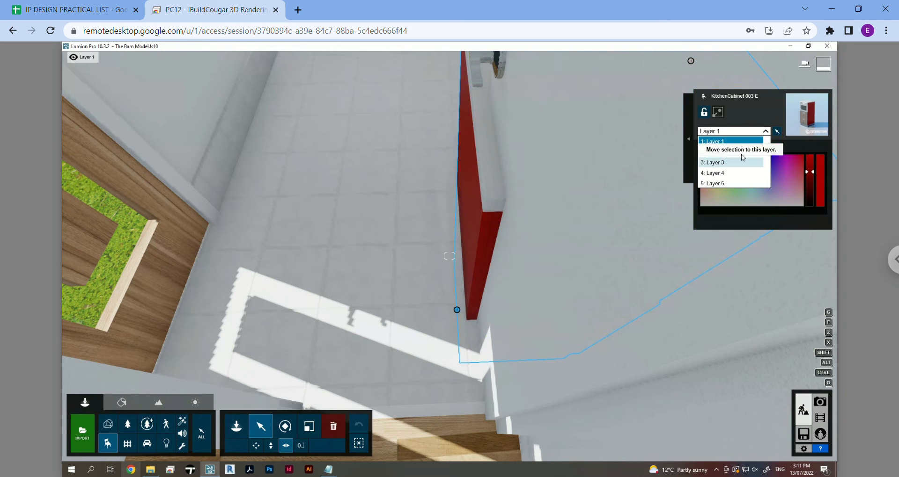
left_click(766, 133)
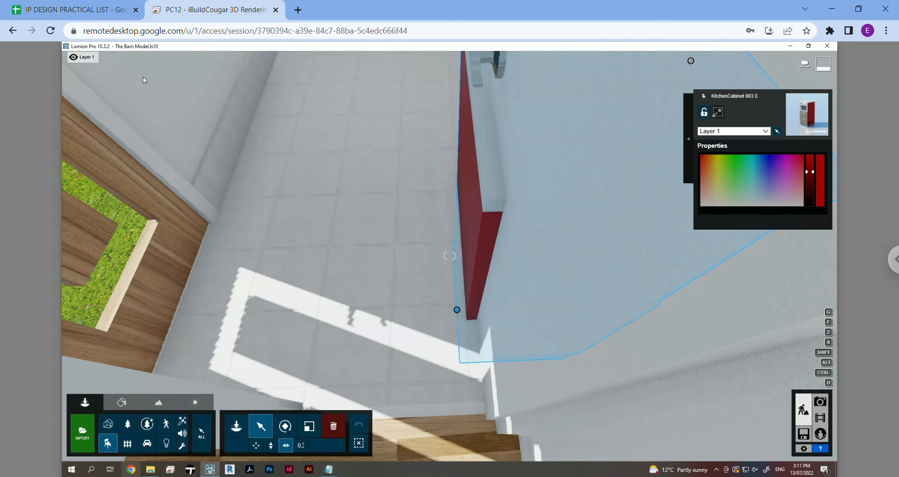
mouse_move(140, 61)
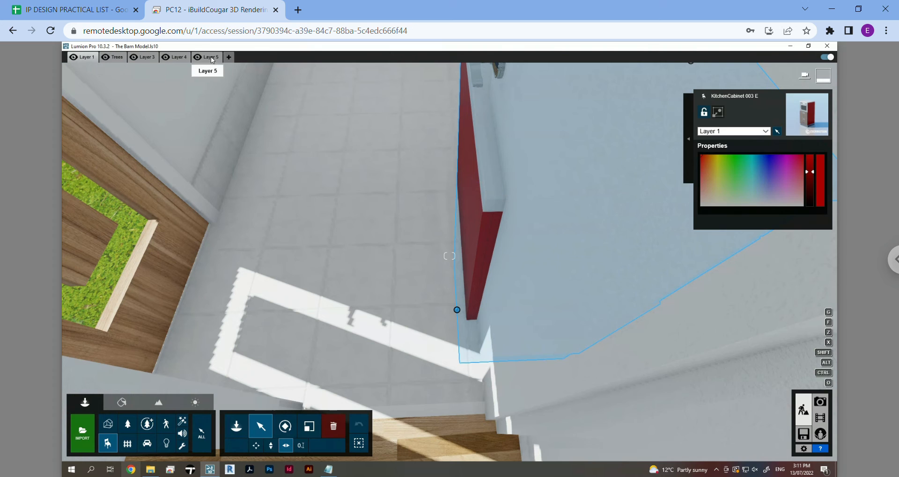
left_click(751, 131)
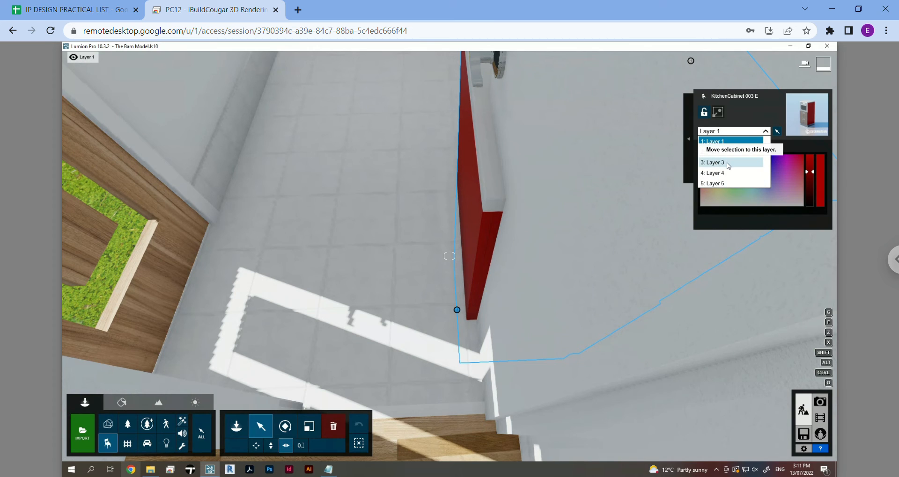
left_click(728, 162)
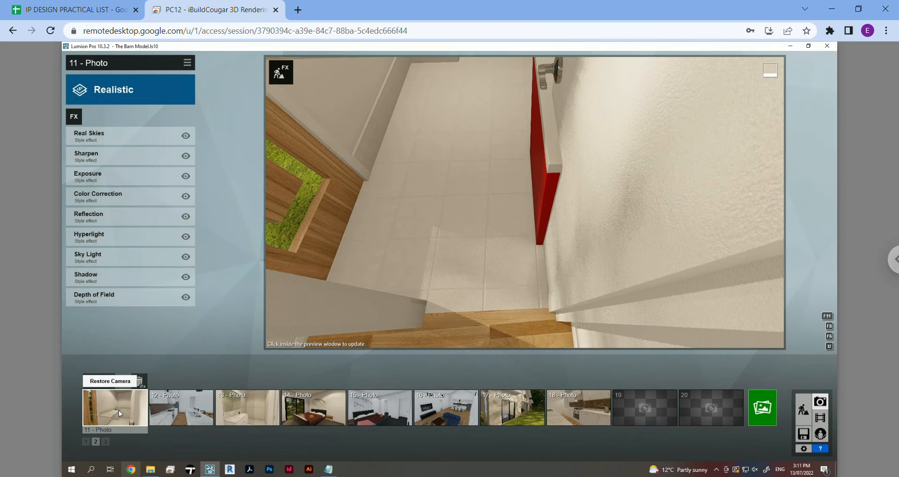
Restore 11 - Photo, add the Layer Visibility effect, and hide layer 3 in it.
left_click(119, 411)
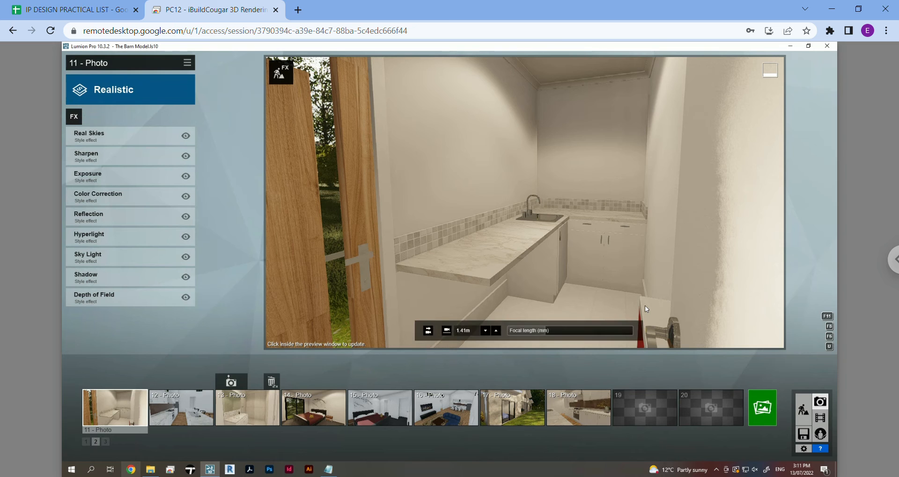
left_click(72, 118)
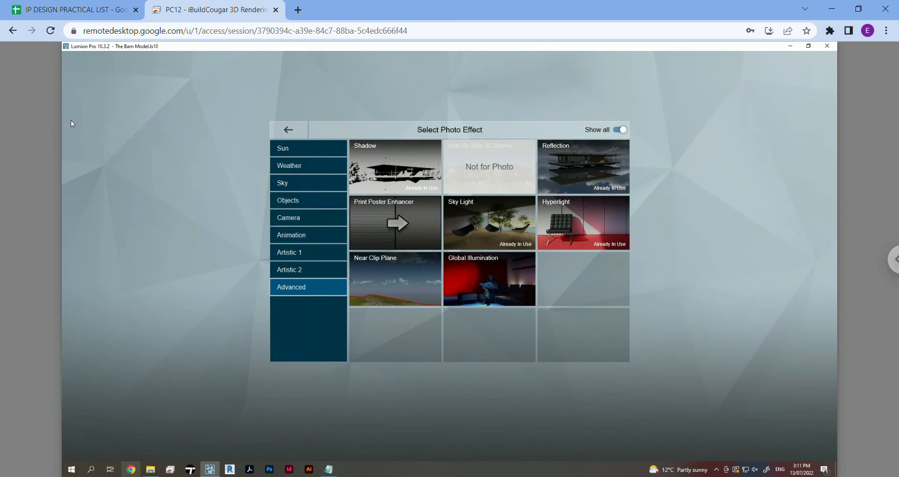
left_click(295, 200)
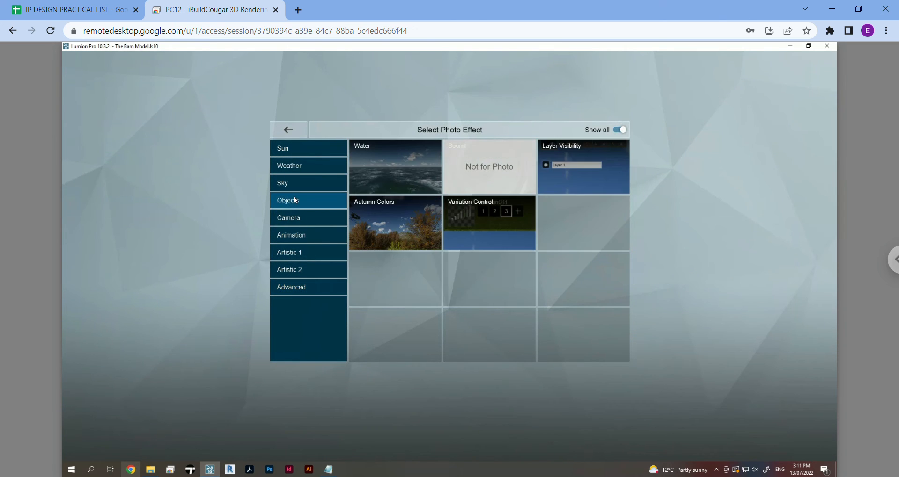
left_click(567, 168)
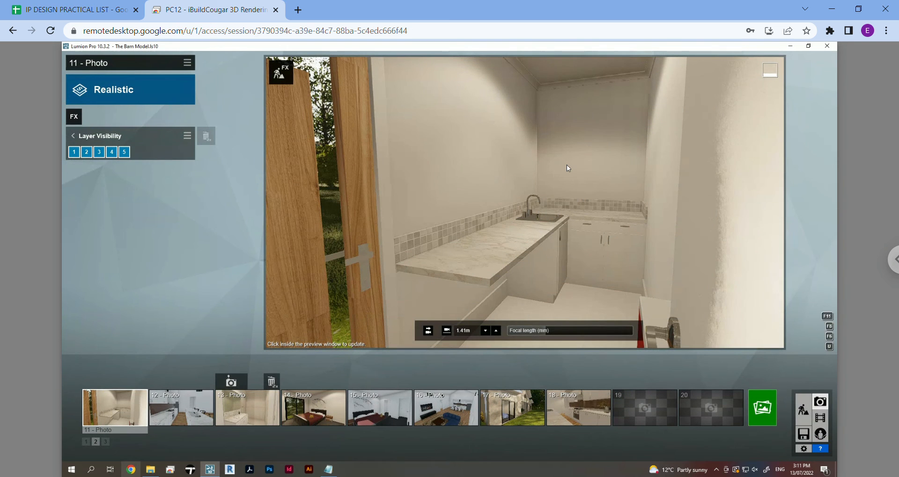
left_click(98, 152)
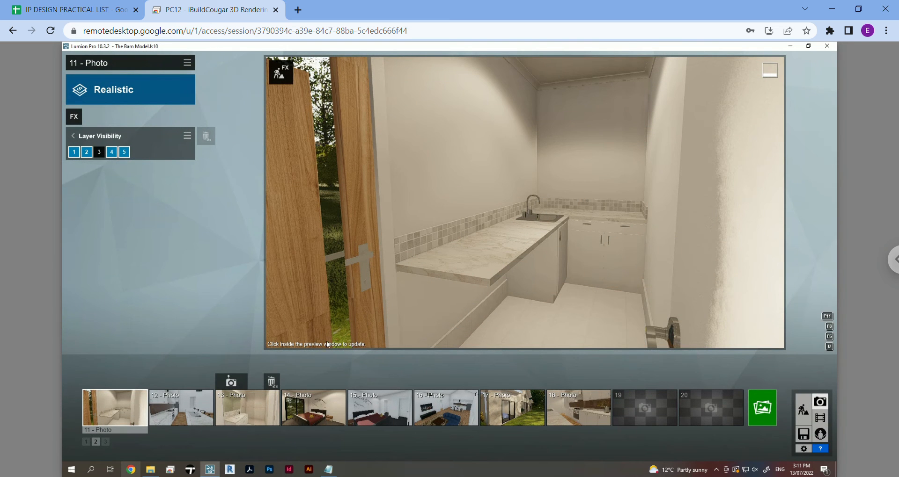
mouse_move(649, 345)
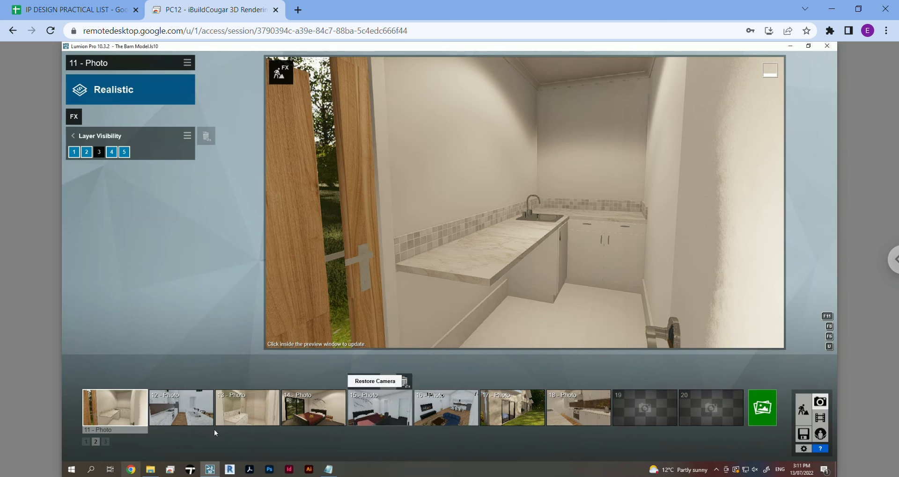
View 12 - Photo, return to 11 - Photo, and switch to Movie mode.
left_click(192, 423)
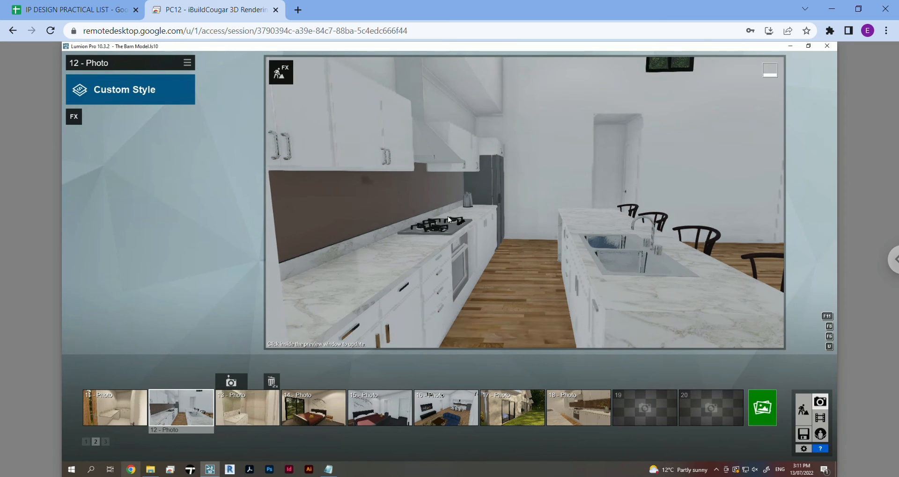
left_click(119, 415)
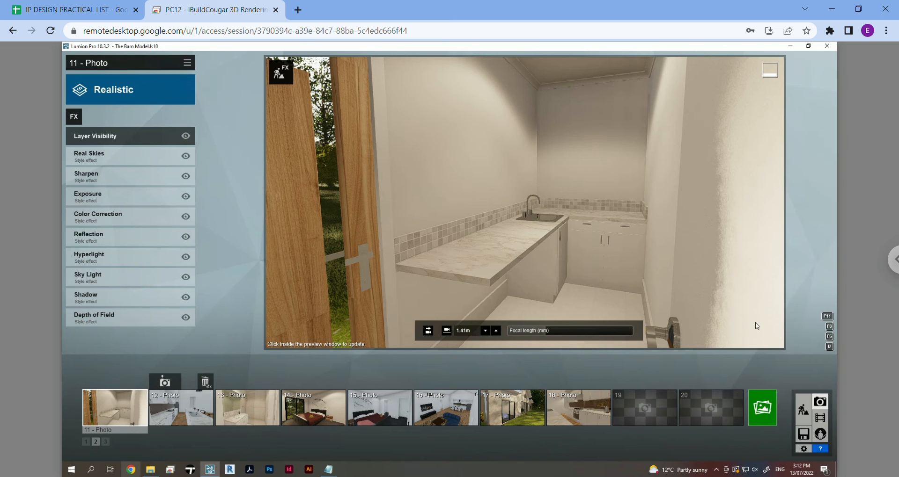
left_click(823, 420)
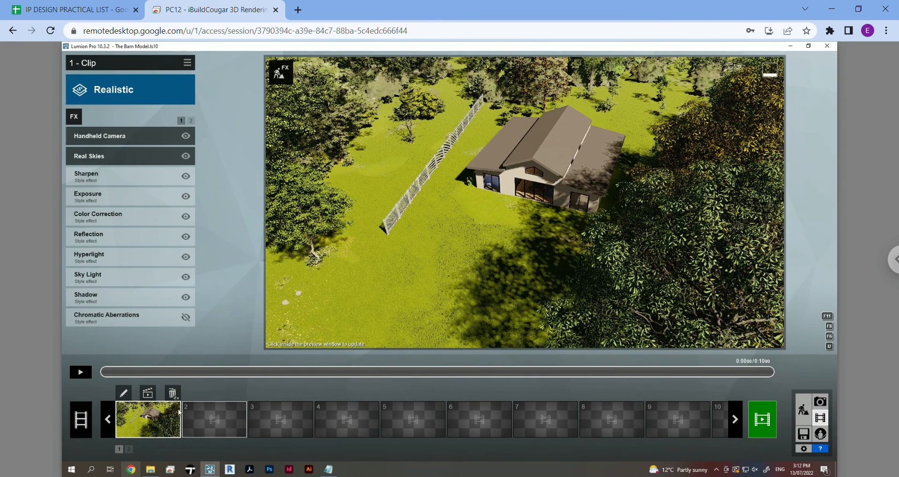
Start recording clip 2, bring the camera into the kitchen, and add the first keyframe framing the pantry shelves, rangehood and cooktop.
left_click(218, 418)
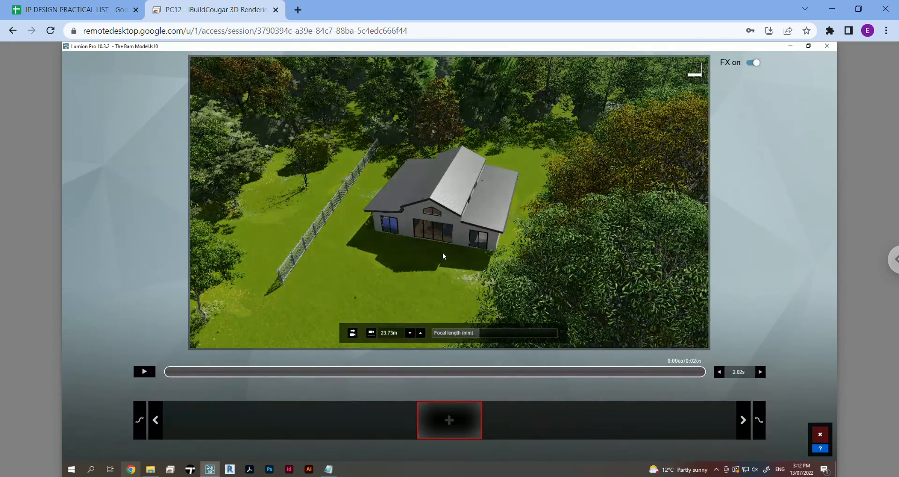
scroll(440, 288, "up", 3)
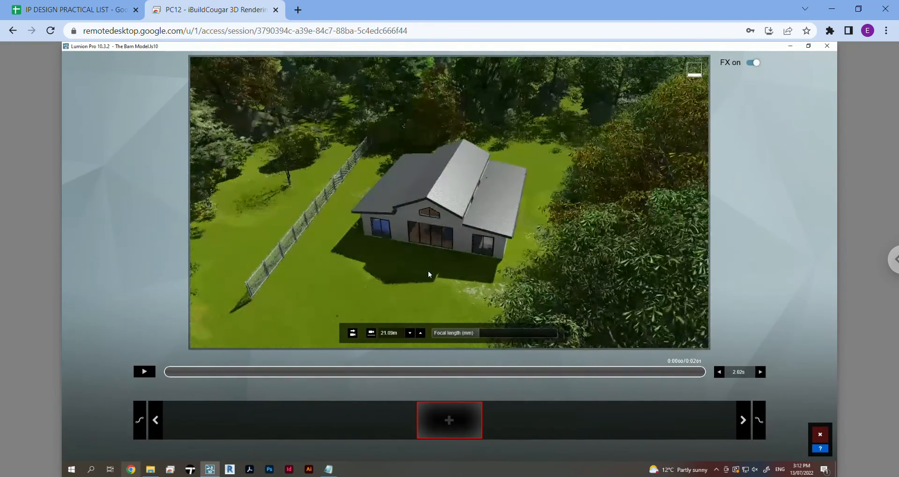
scroll(429, 272, "up", 5)
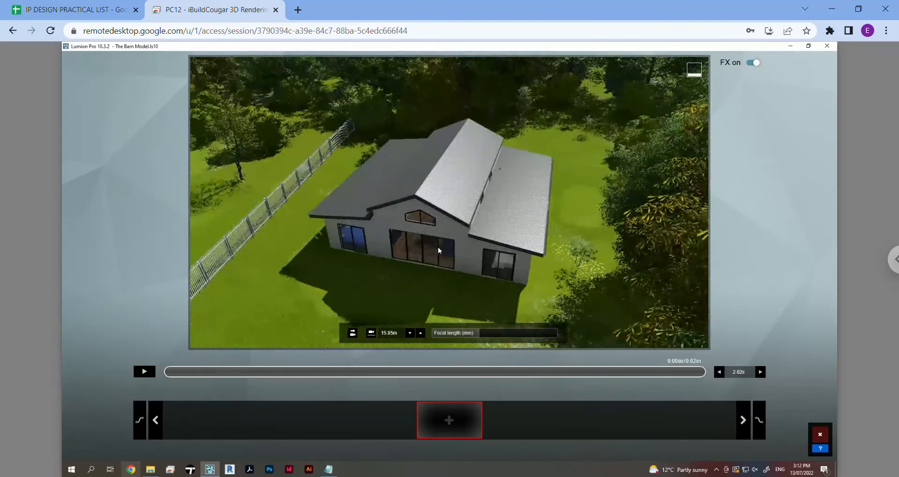
scroll(438, 248, "up", 5)
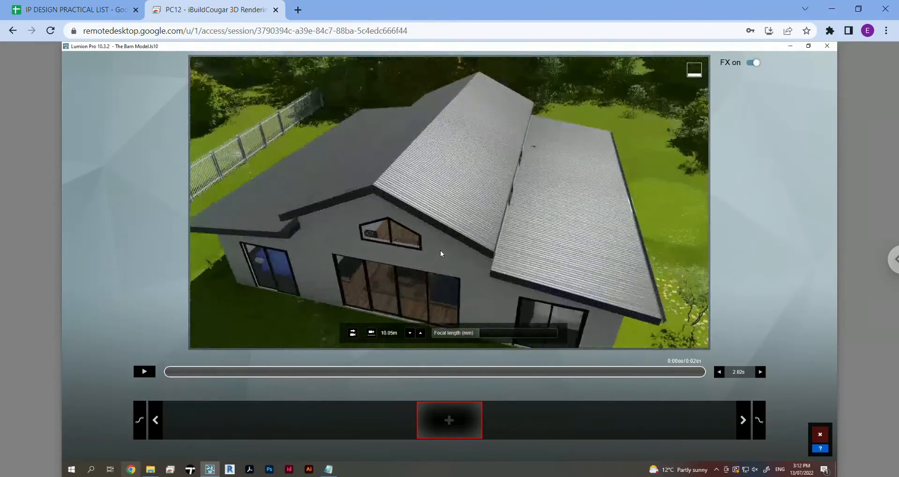
scroll(440, 251, "up", 8)
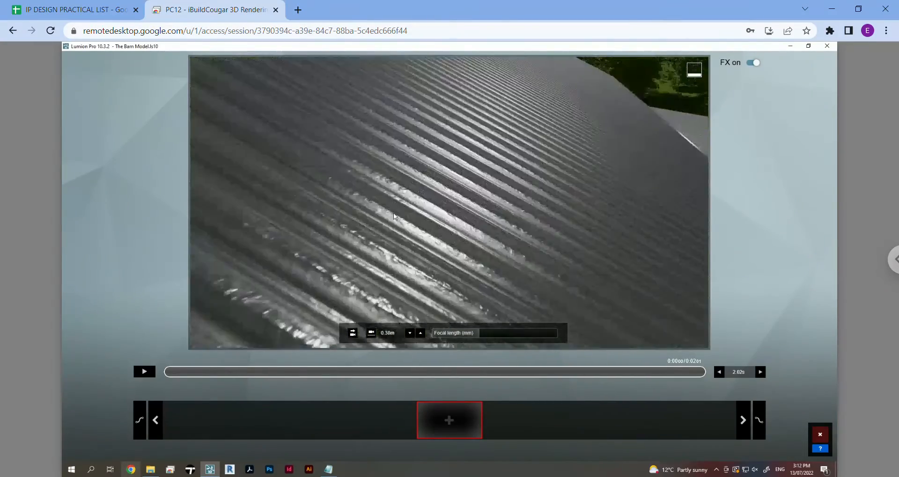
scroll(393, 216, "up", 10)
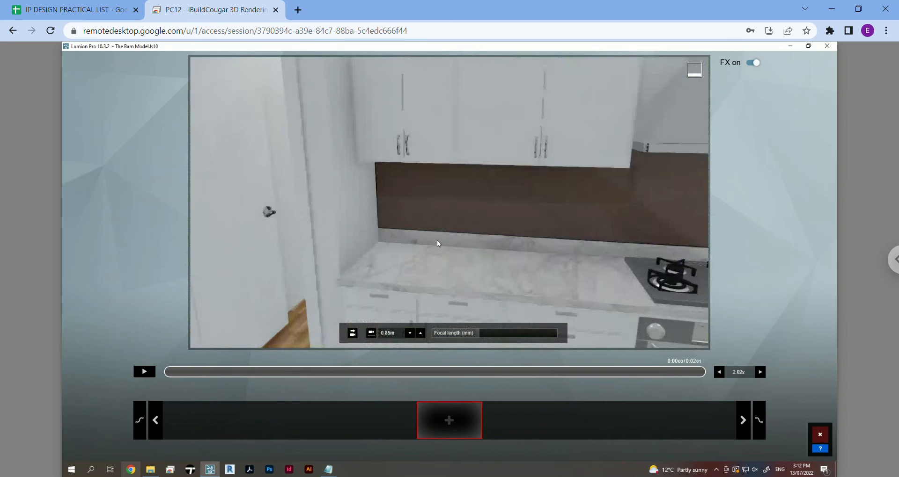
scroll(482, 270, "down", 3)
right_click_drag(482, 270, 585, 256)
right_click_drag(467, 276, 529, 270)
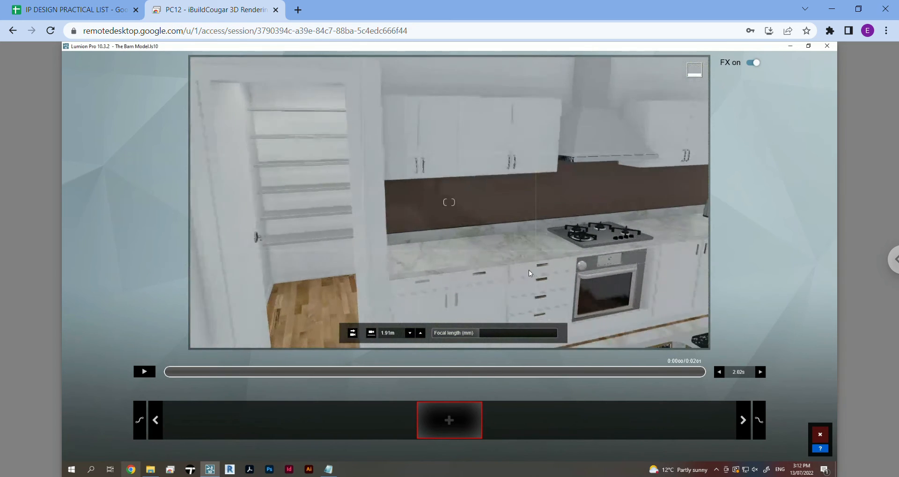
left_click(445, 426)
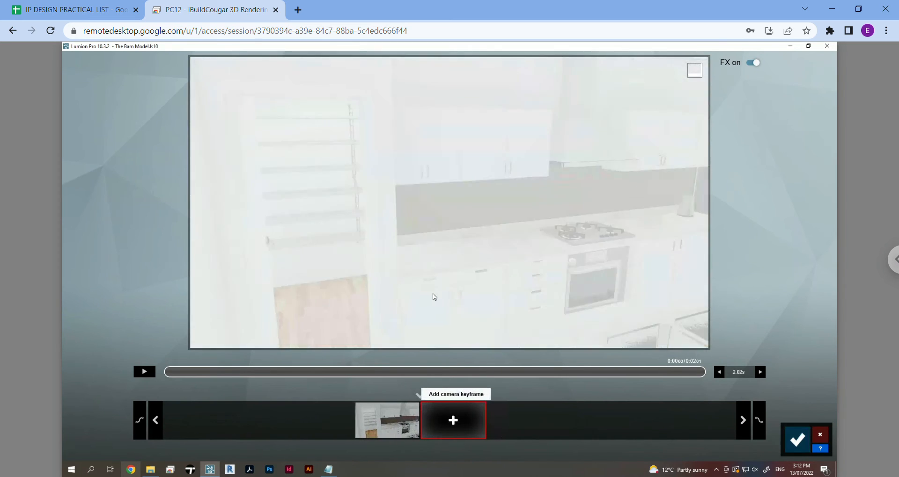
Move the camera into the pantry beside the shelves, look through the doorway to the sink area, and add the second keyframe.
right_click_drag(430, 267, 546, 265)
right_click_drag(449, 254, 475, 253)
right_click_drag(304, 230, 323, 236)
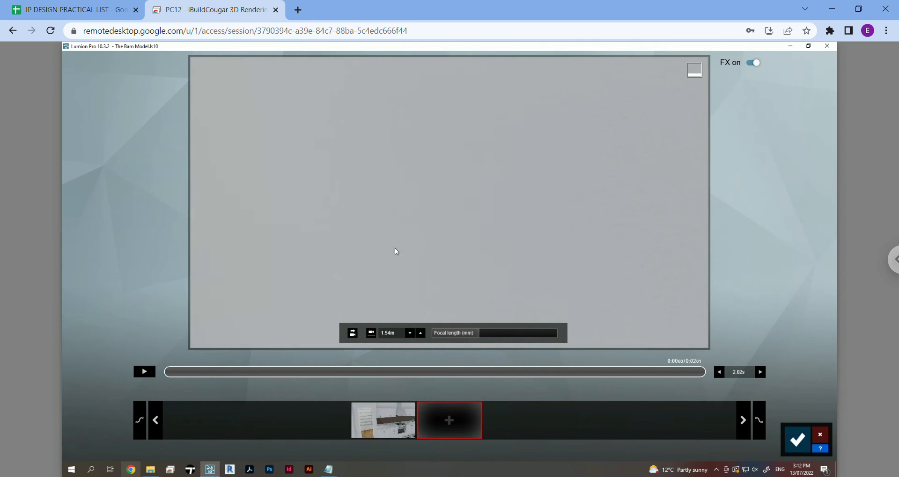
right_click_drag(394, 248, 611, 209)
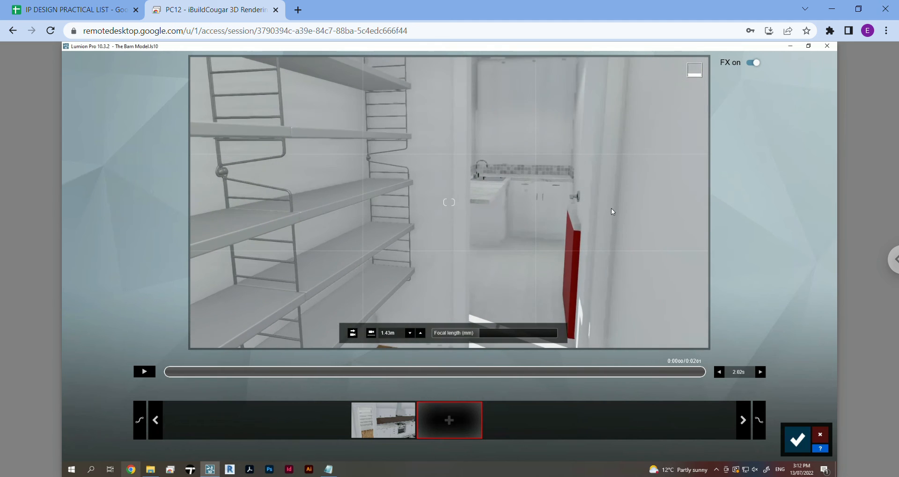
left_click(450, 421)
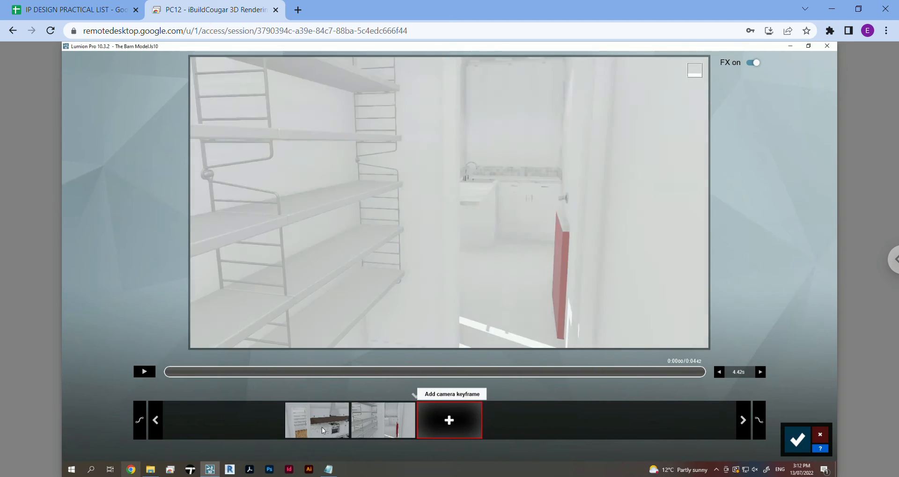
Move the camera through the doorway to the marble sink bench, adjust its eye height, and add the third keyframe.
key("w")
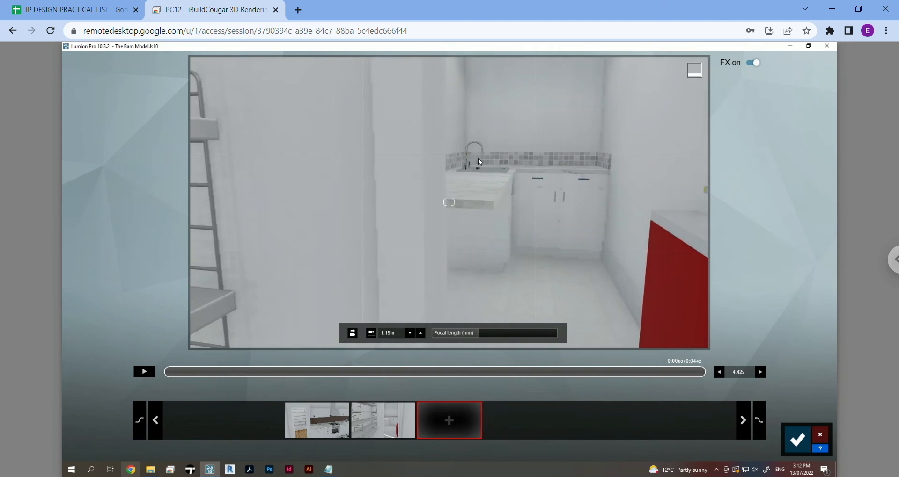
key("w")
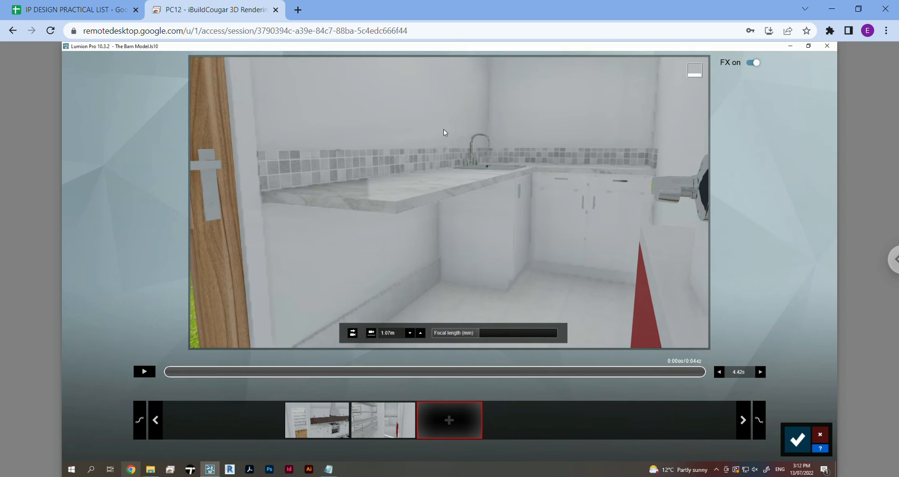
key("q")
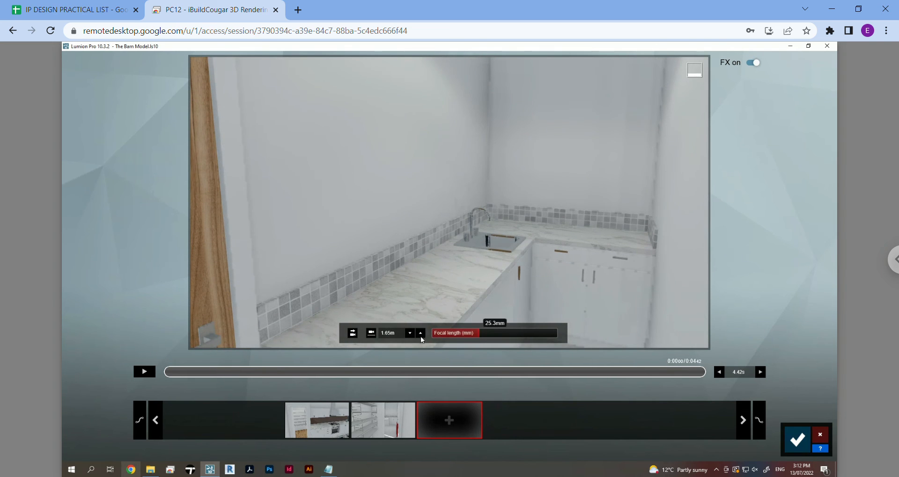
left_click(410, 333)
left_click(409, 333)
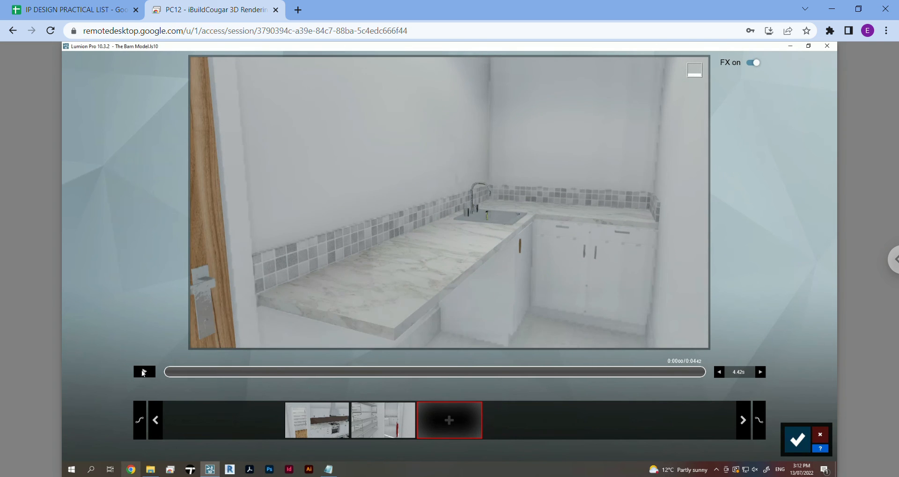
left_click(447, 422)
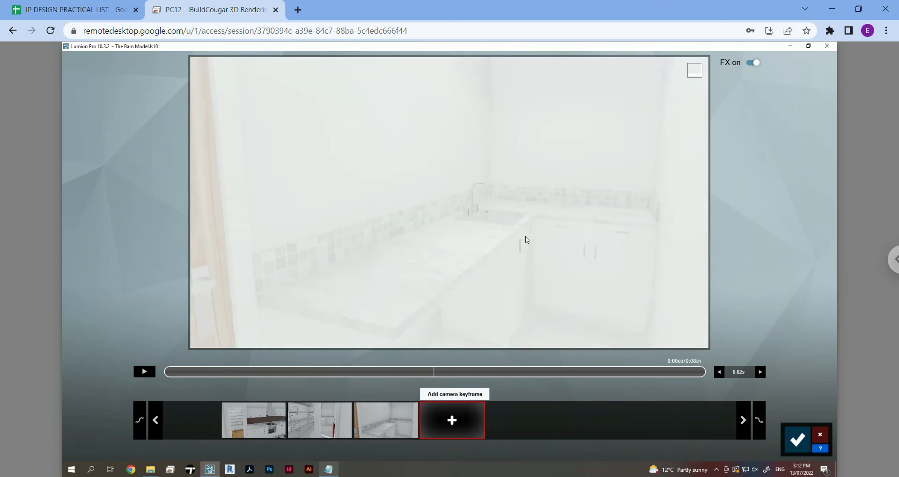
Preview the recorded camera path from its first keyframe and save the clip.
right_click_drag(525, 237, 355, 234)
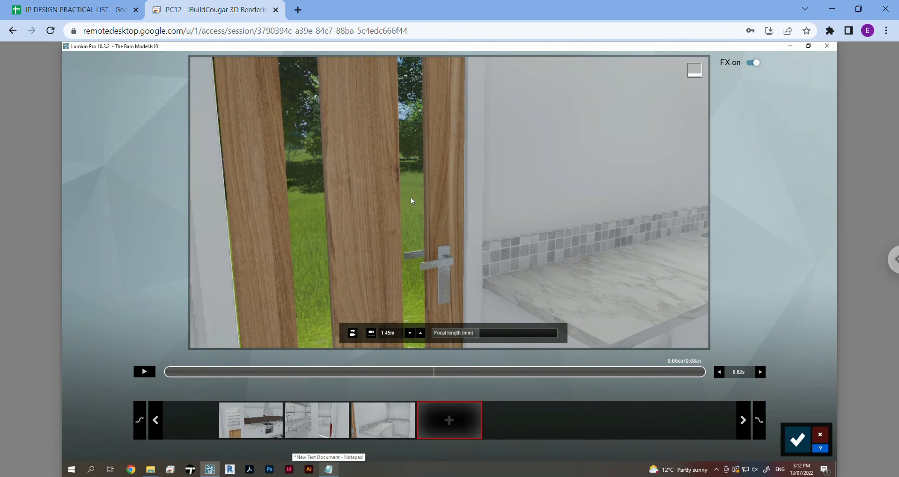
right_click_drag(567, 251, 702, 250)
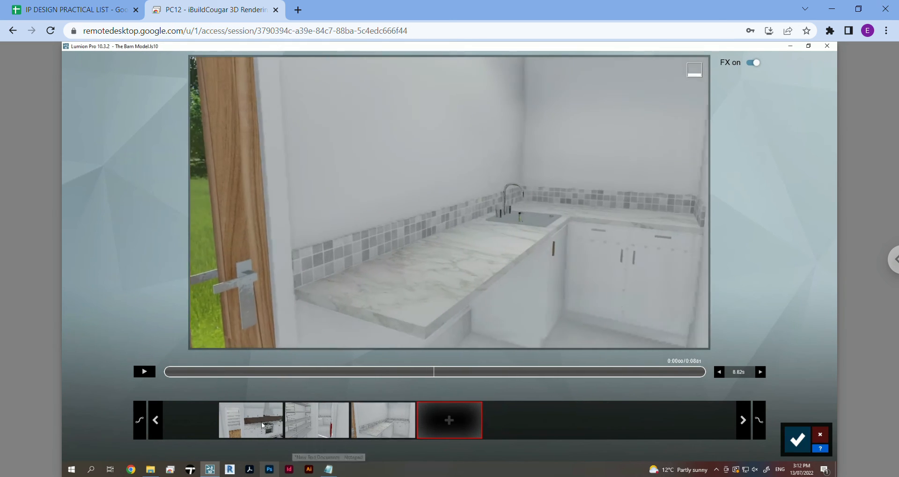
left_click(252, 422)
left_click(144, 371)
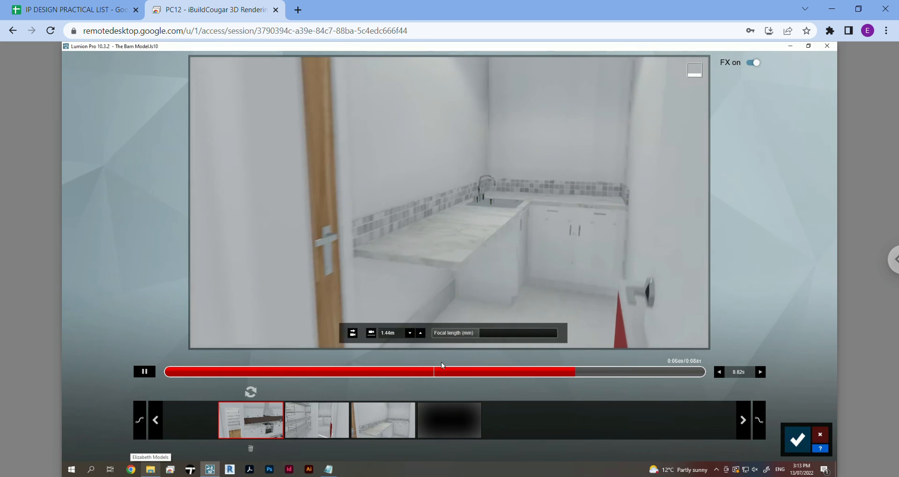
left_click(144, 372)
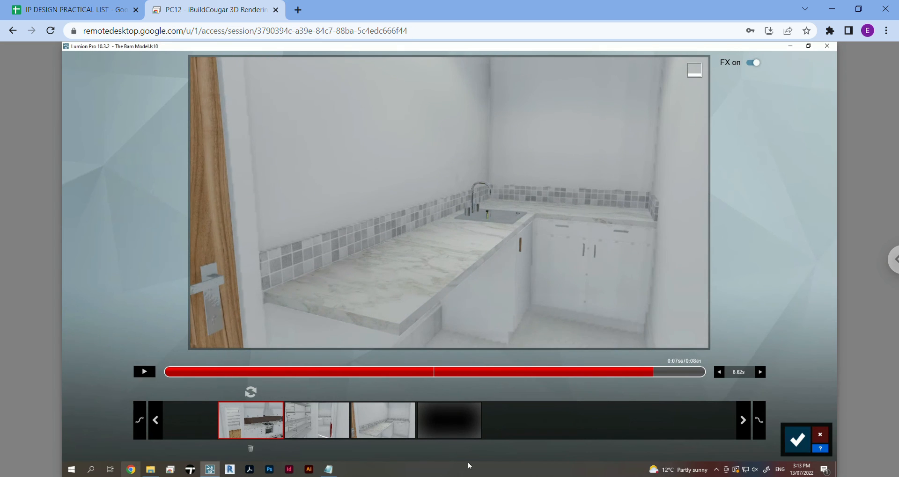
left_click(797, 440)
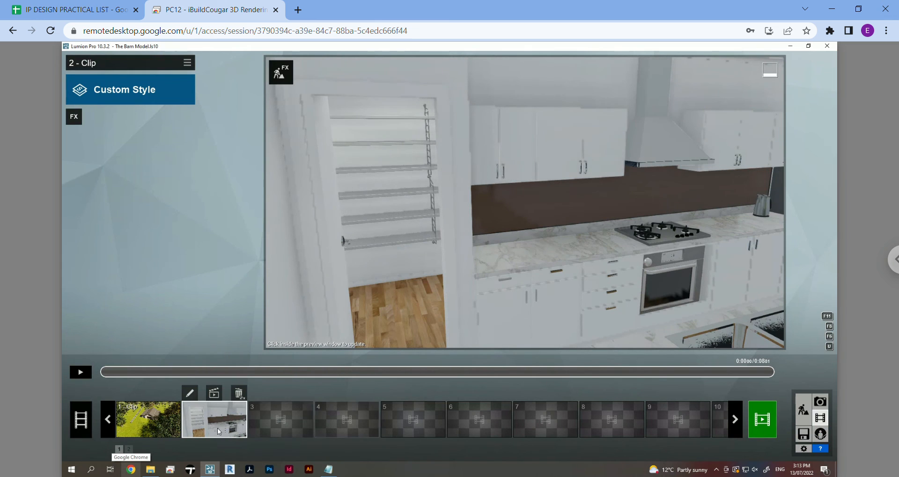
Add the Layer Visibility effect to clip 2 and keyframe layer 3 as hidden at about 3.1 seconds.
left_click(74, 116)
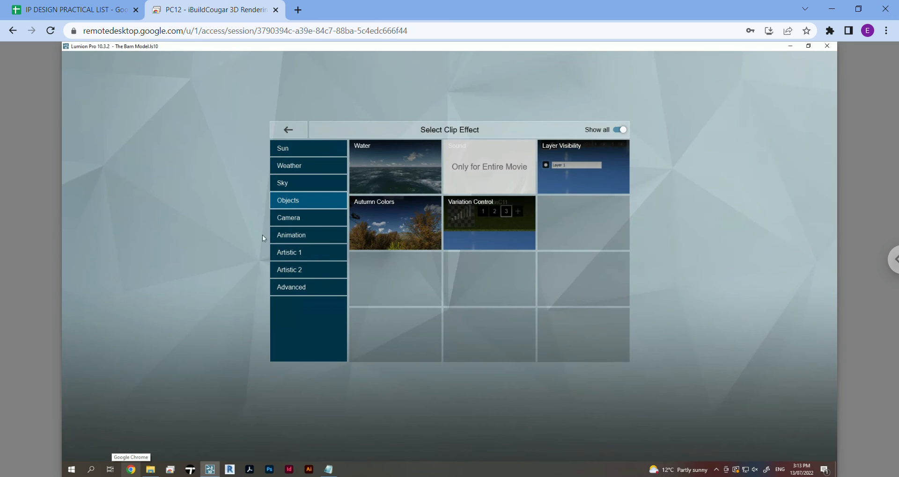
left_click(569, 175)
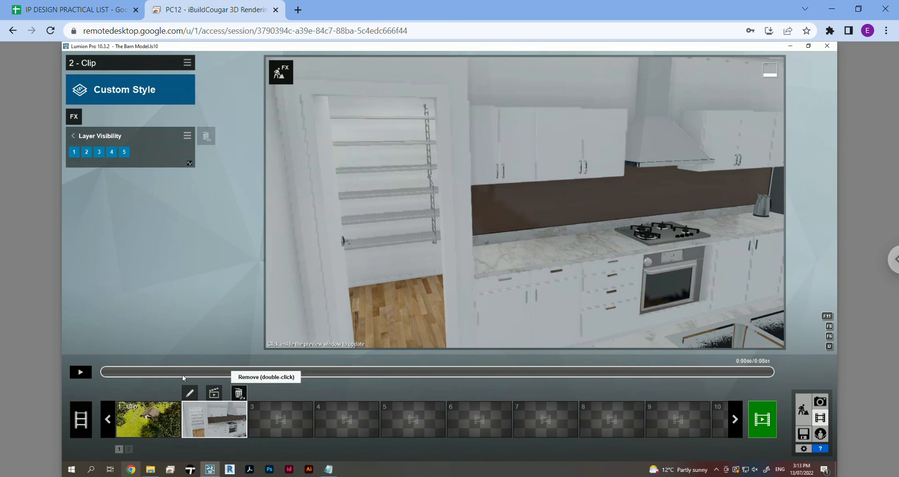
left_click(221, 375)
left_click_drag(231, 373, 339, 376)
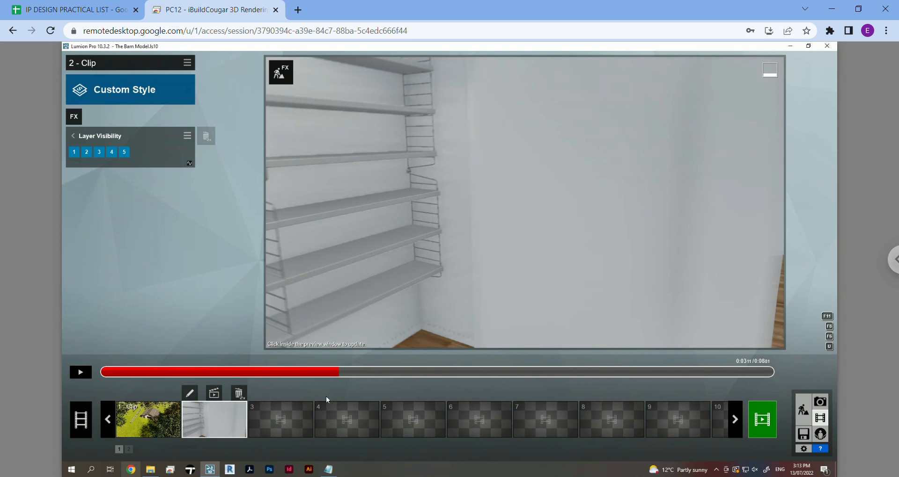
left_click(189, 164)
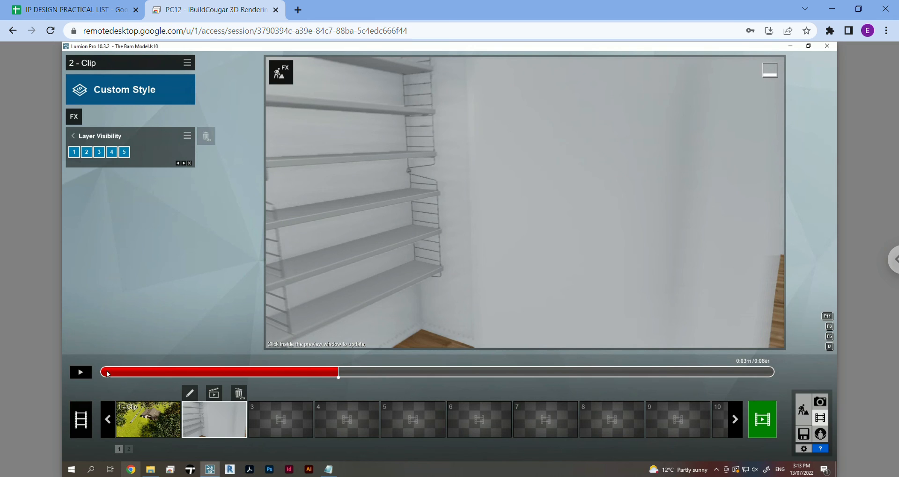
left_click(98, 152)
Play the clip on to about 7.6 seconds and add a Layer Visibility keyframe with layer 3 shown.
left_click(75, 375)
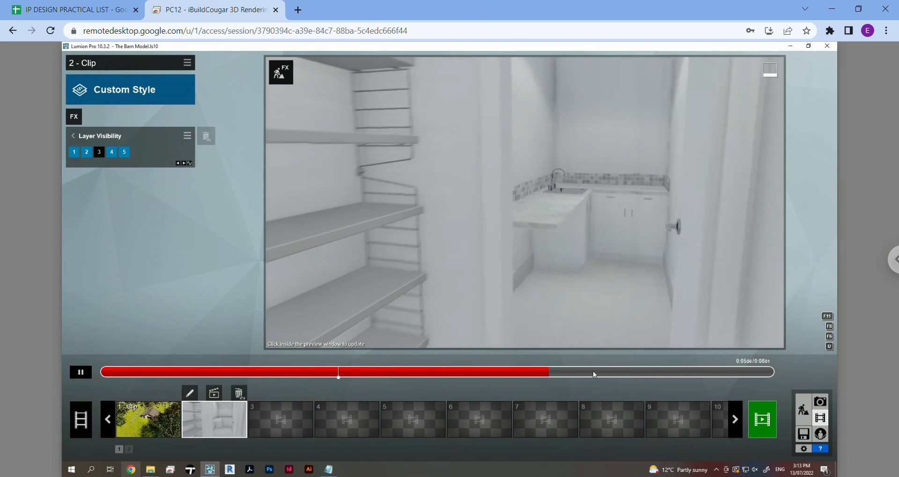
left_click(78, 373)
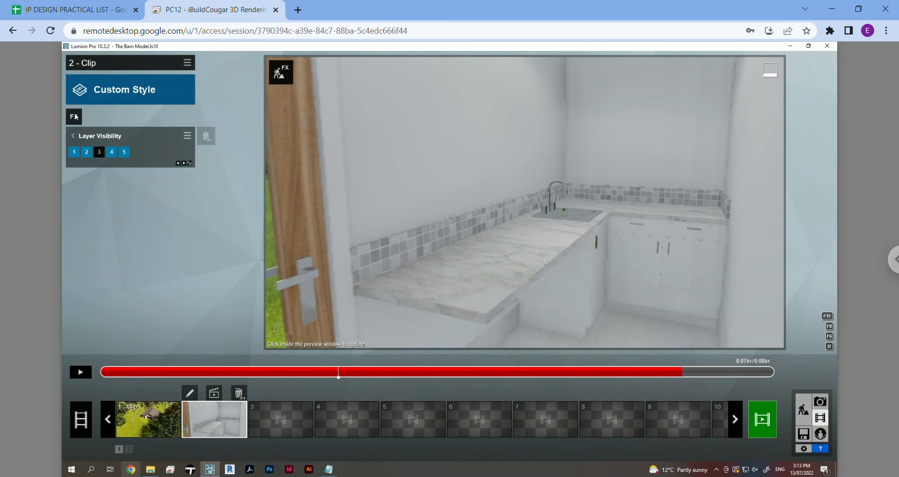
left_click(190, 164)
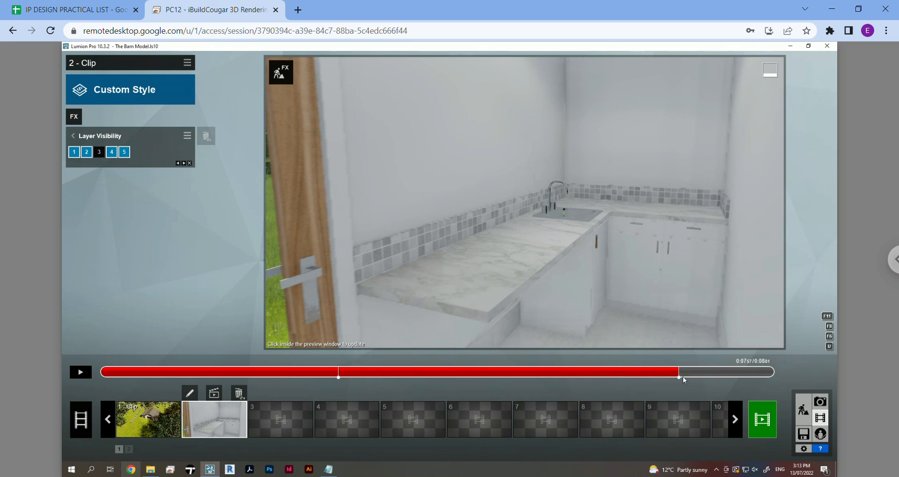
left_click(98, 152)
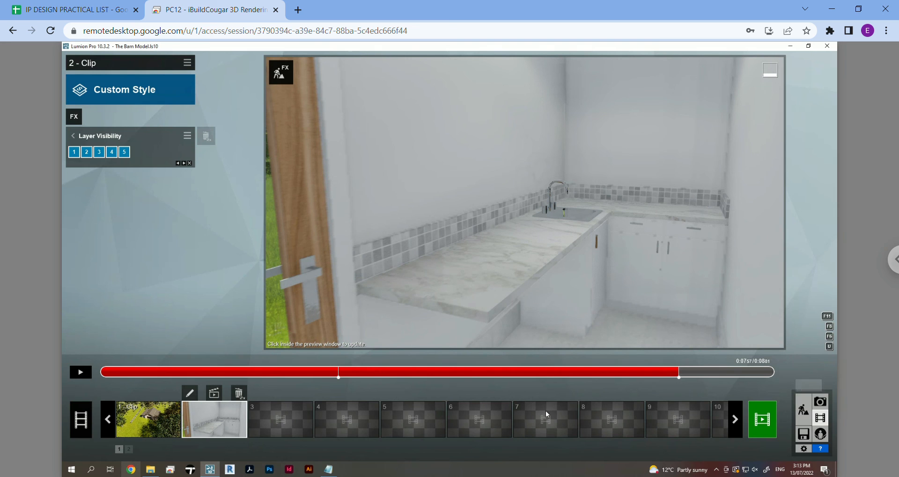
Return to the effects list and scrub and play the start of clip 2 to check the cabinet's visibility.
left_click(73, 136)
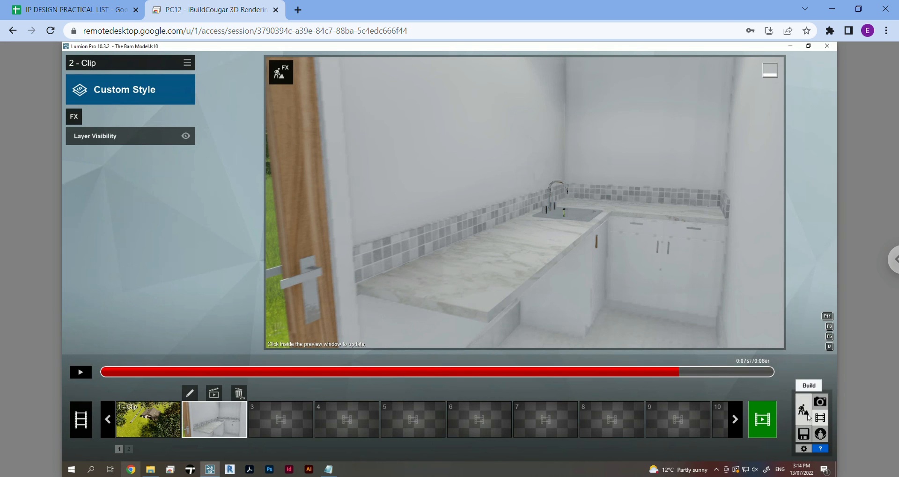
left_click(422, 372)
left_click_drag(334, 372, 195, 371)
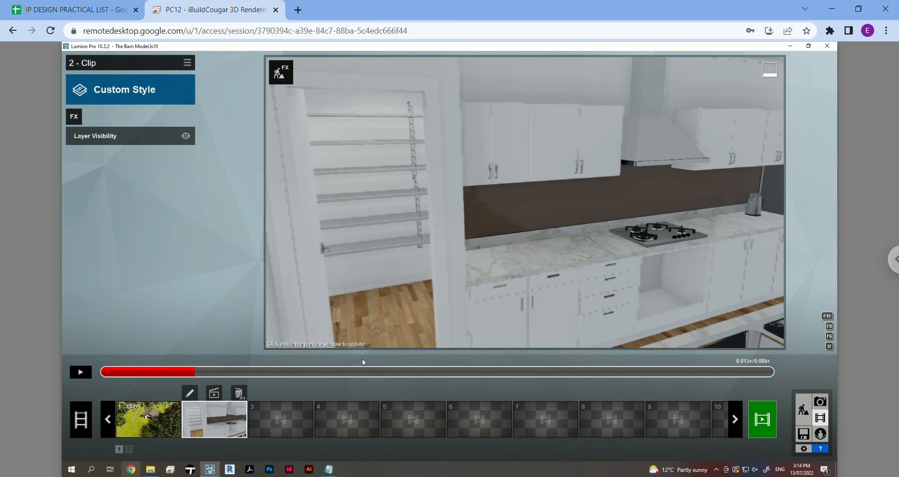
left_click(148, 373)
left_click(81, 372)
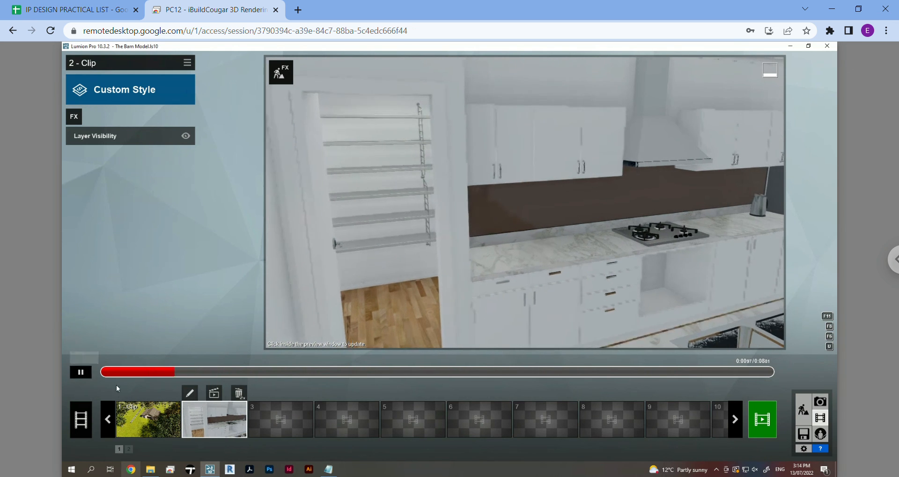
left_click(80, 372)
Reopen Layer Visibility and add a keyframe at about 2.9 seconds with layer 3 shown, just before the hiding keyframe.
left_click(106, 140)
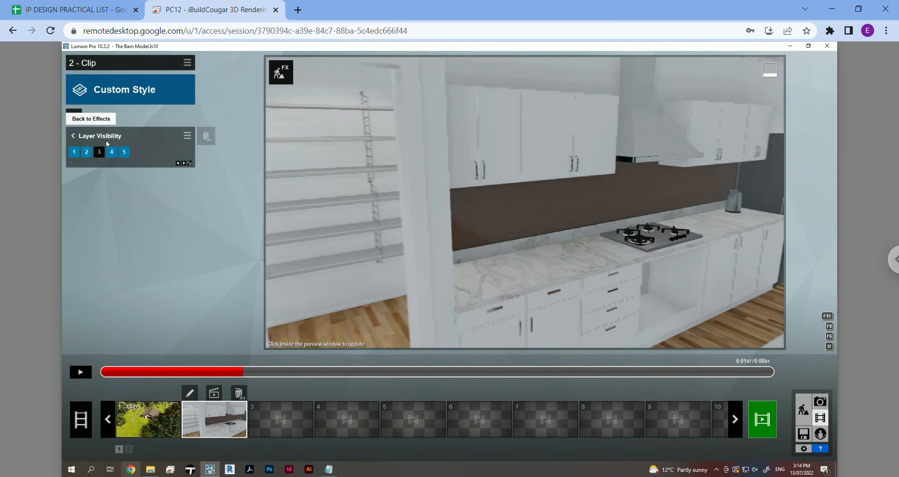
left_click(177, 164)
left_click(177, 164)
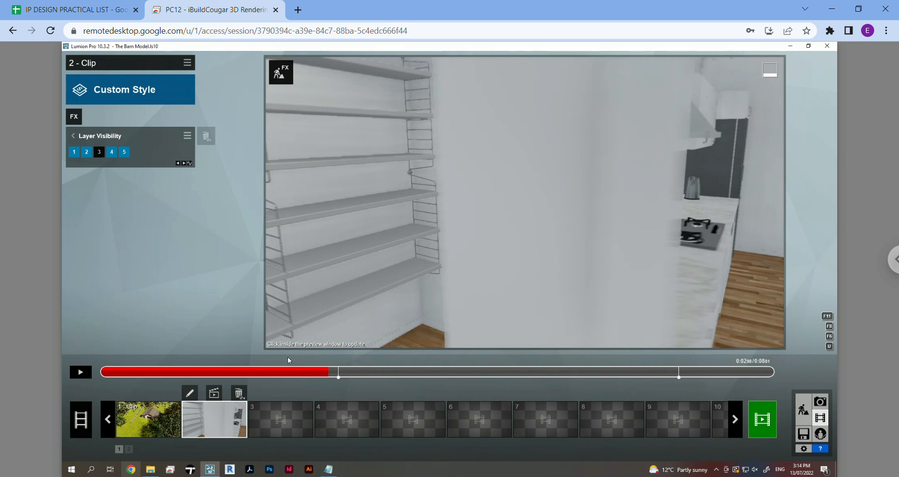
left_click(190, 163)
left_click(99, 152)
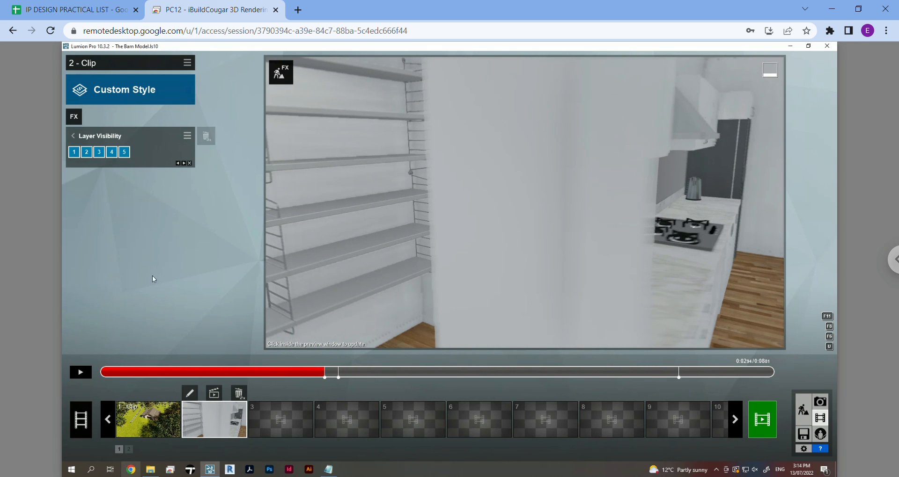
Scrub through clip 2's timeline to check the kitchen cabinet's visibility around the layer keyframes.
left_click(235, 373)
left_click(198, 372)
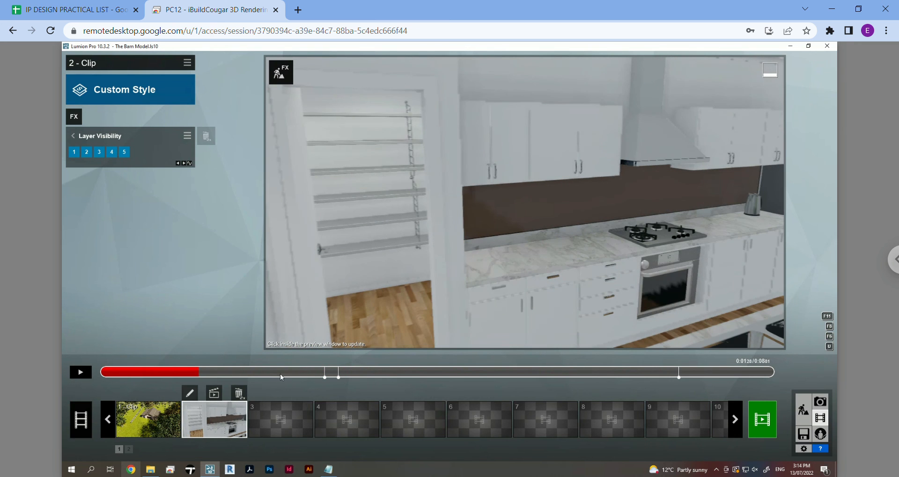
left_click_drag(291, 372, 445, 372)
left_click(169, 372)
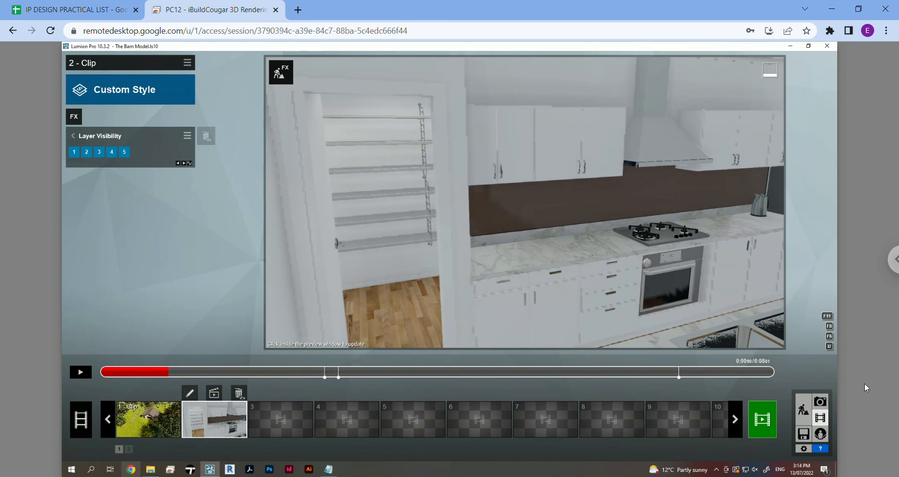
Return to Build mode and walk through the barn's bedroom and kitchen to inspect the furnished interior.
left_click(803, 411)
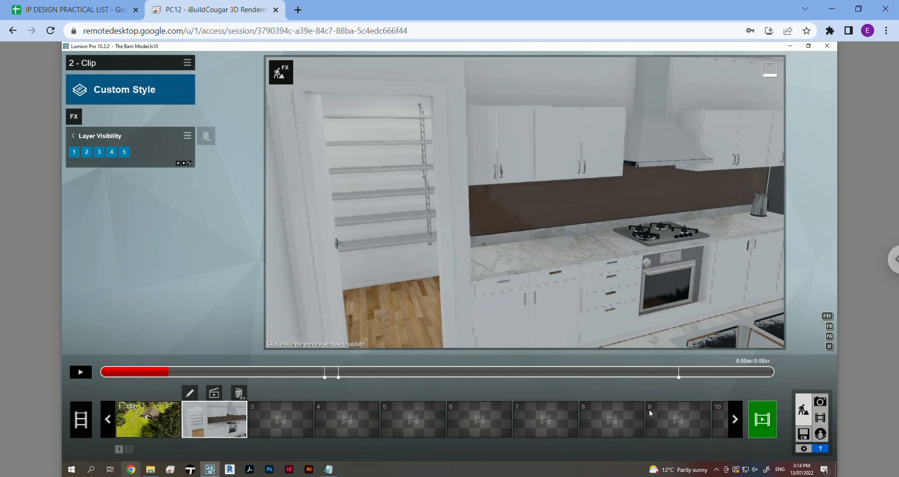
key("s")
right_click_drag(497, 308, 328, 308)
left_click(328, 309)
right_click_drag(401, 299, 173, 343)
right_click_drag(212, 327, 246, 300)
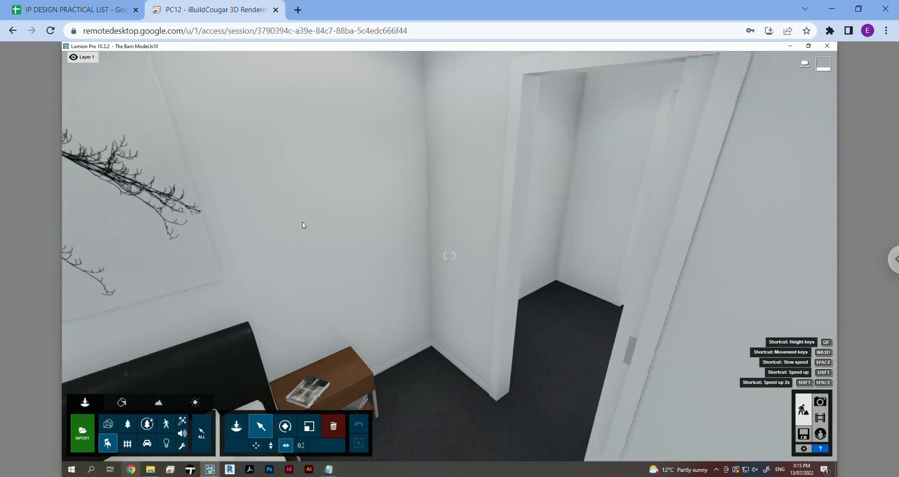
right_click_drag(302, 222, 267, 239)
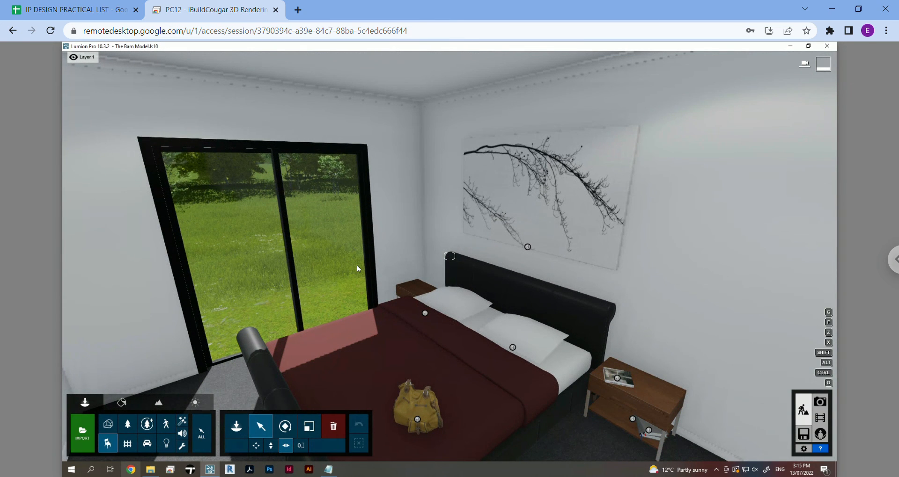
key("s")
key("s")
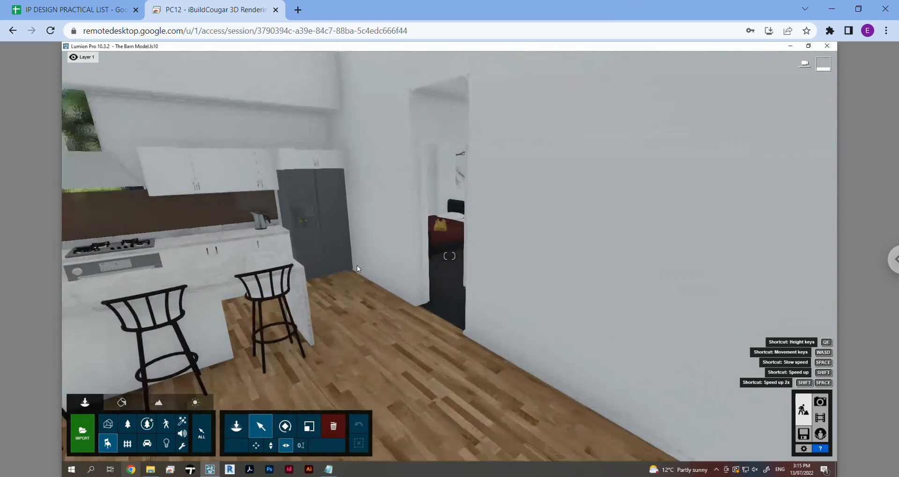